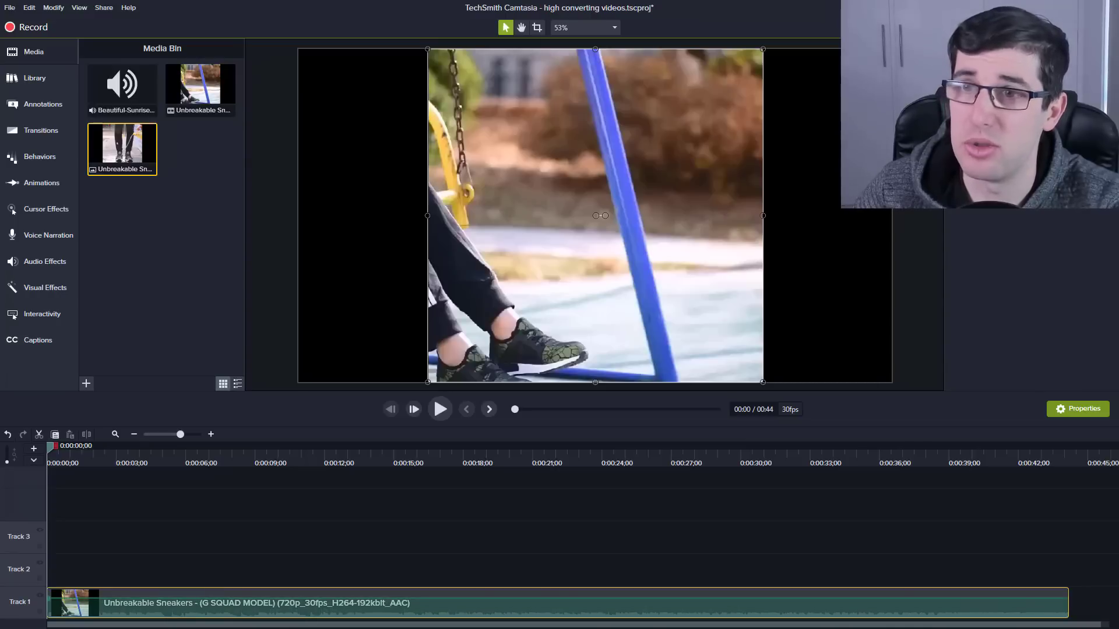
# Preview the opening seconds of the Unbreakable Sneakers clip on Track 1 and lower the clip's audio to 0%
pyautogui.click(440, 409)
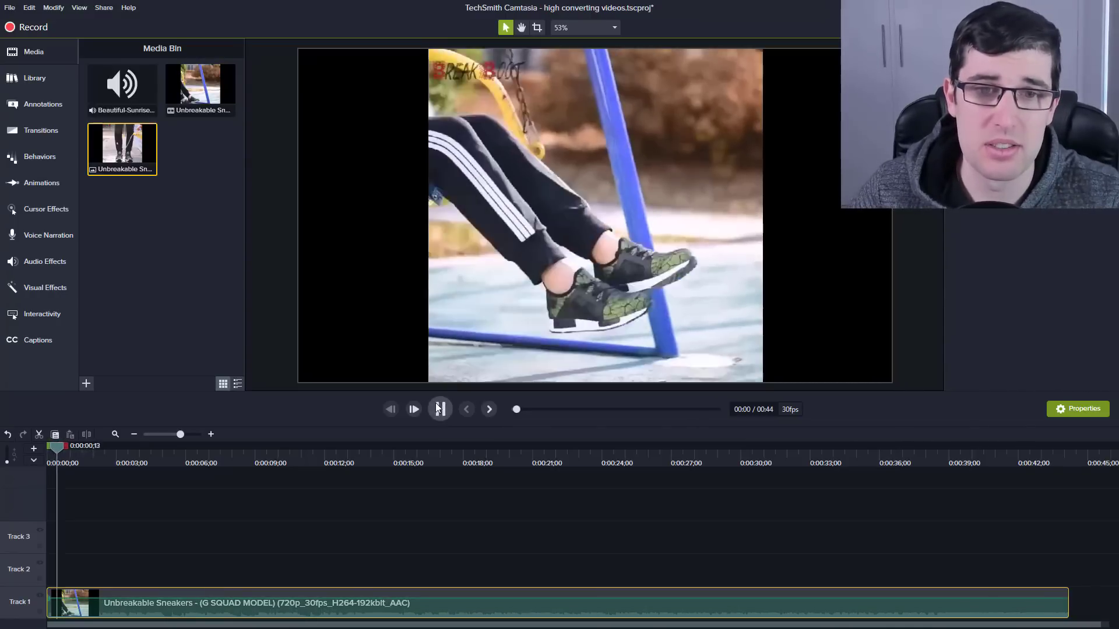
pyautogui.press('XF86AudioLowerVolume')
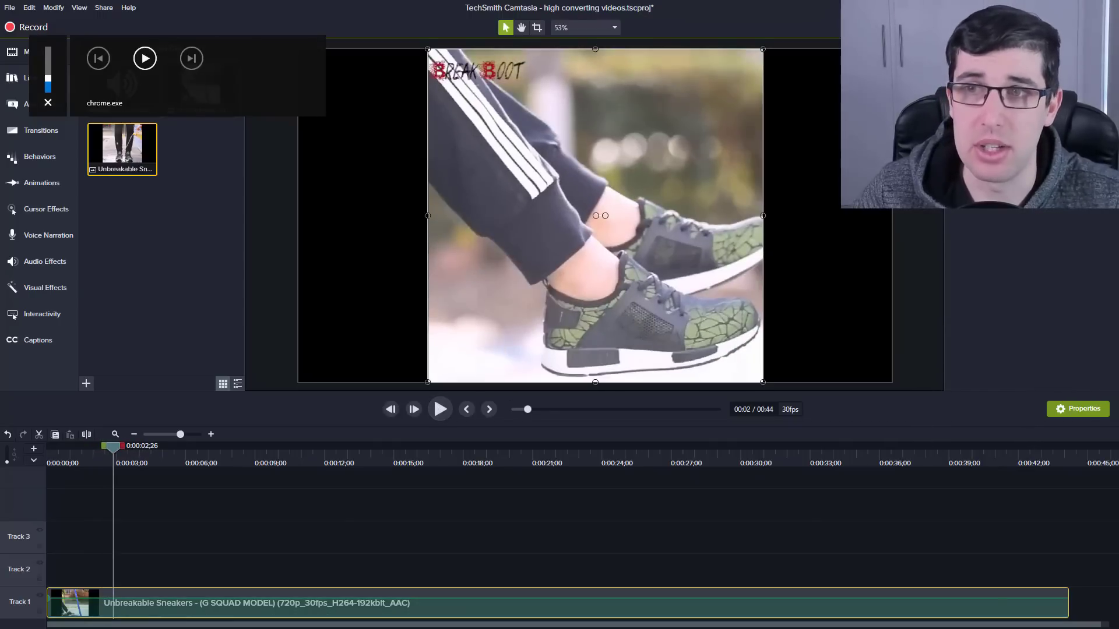
pyautogui.click(441, 409)
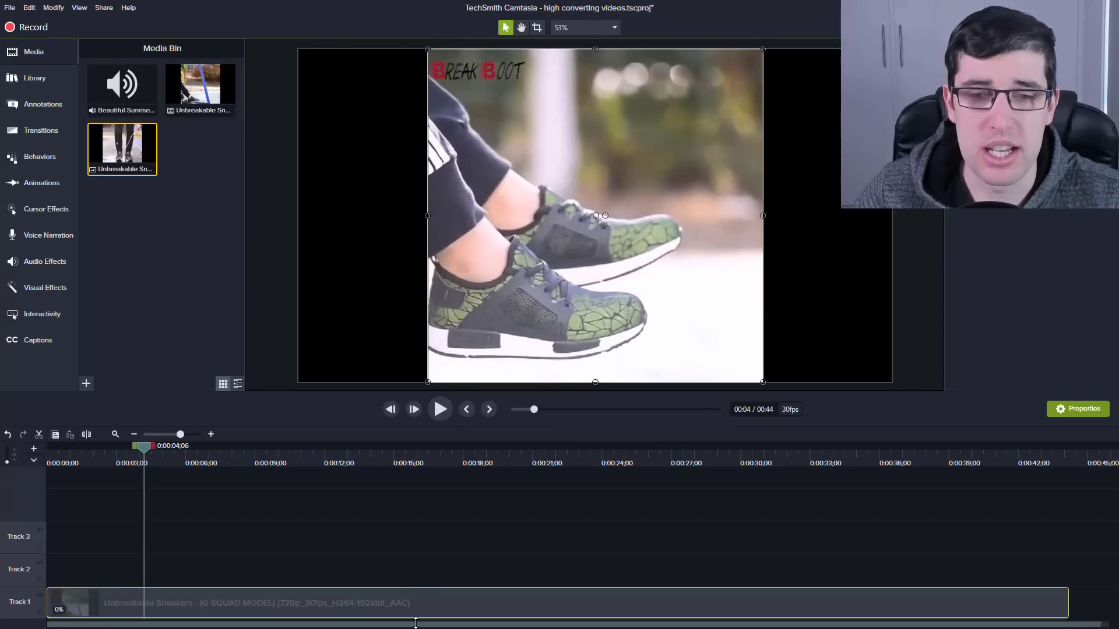
pyautogui.click(439, 414)
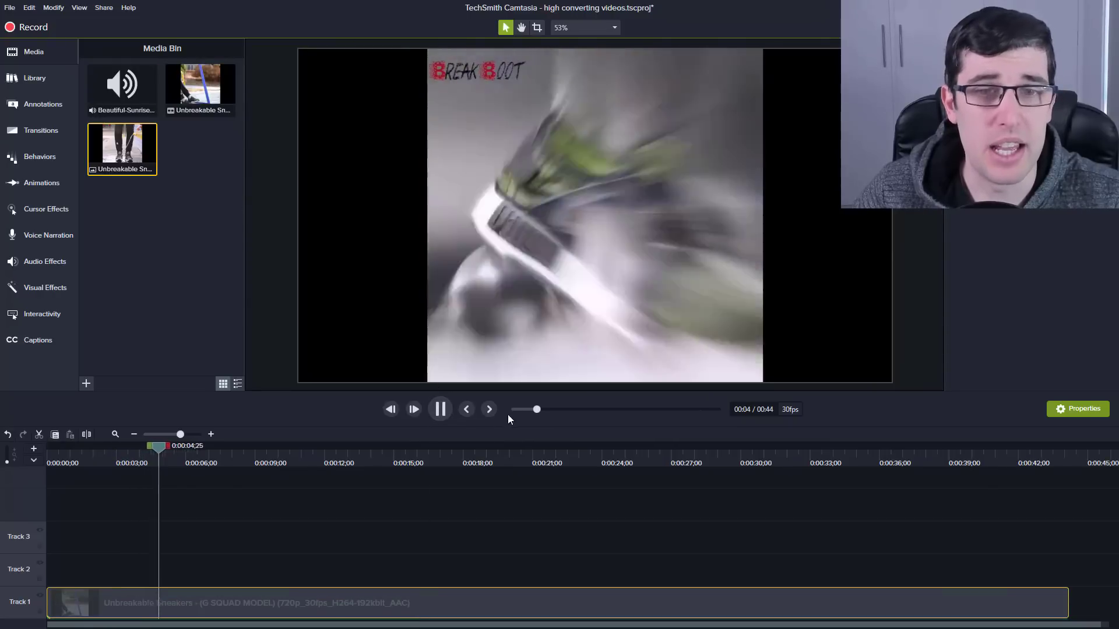
pyautogui.click(443, 409)
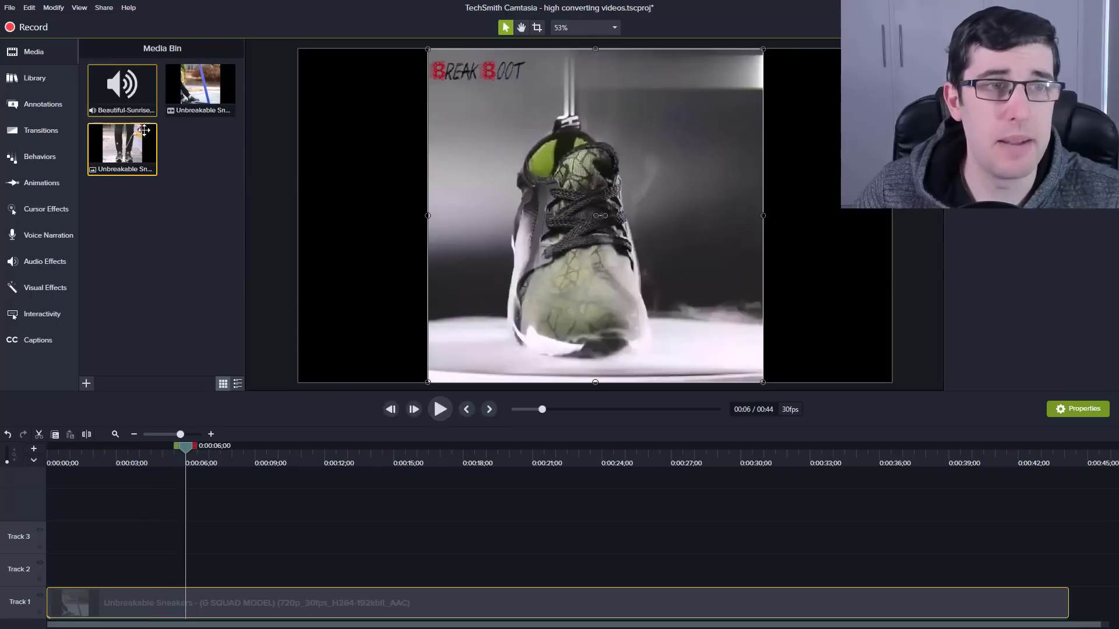
# Add the Beautiful-Sunrise music to the start of Track 2 and trim it to end with the sneakers clip
pyautogui.moveTo(122, 88); pyautogui.dragTo(37, 589)
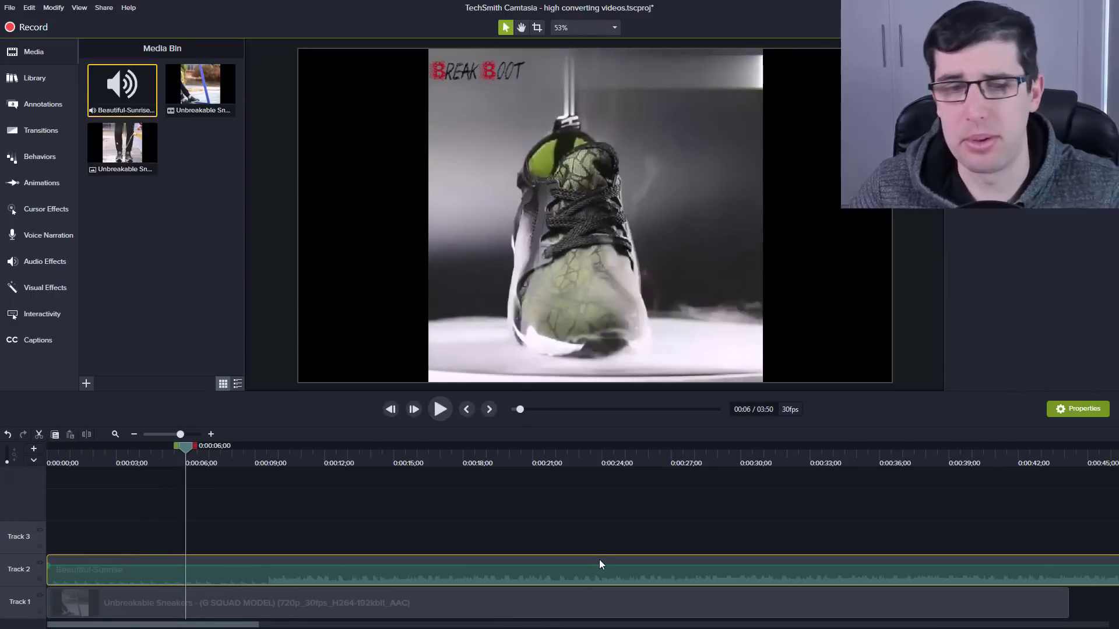
pyautogui.scroll(-2, 558, 535)
pyautogui.scroll(2, 522, 568)
pyautogui.keyDown('ctrl'); pyautogui.scroll(-3, 525, 561); pyautogui.keyUp('ctrl')
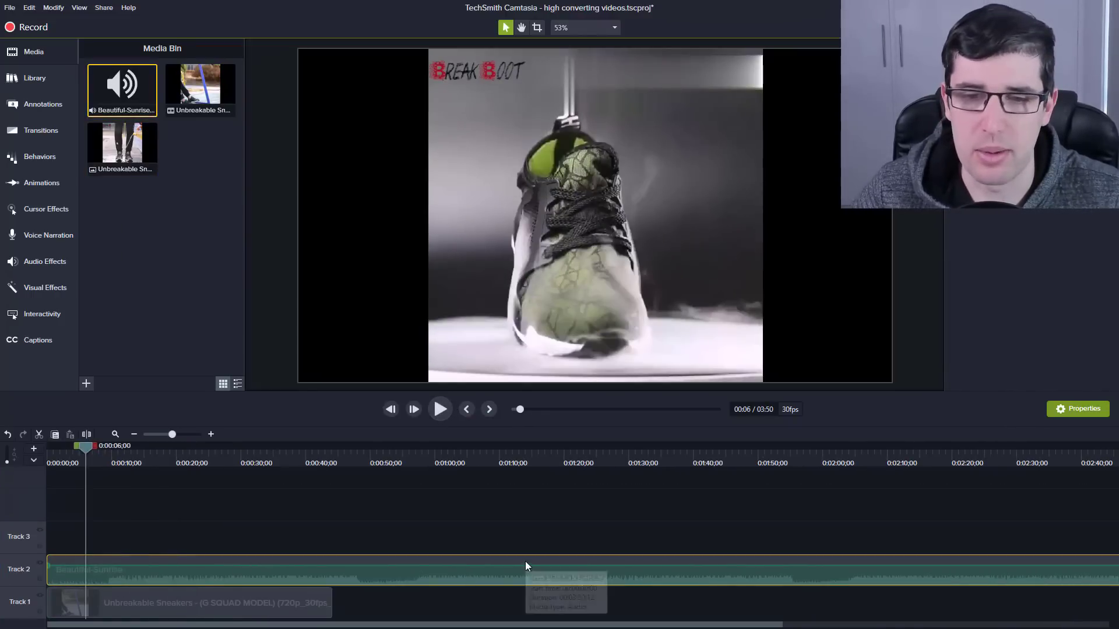
pyautogui.keyDown('ctrl'); pyautogui.scroll(-3, 525, 562); pyautogui.keyUp('ctrl')
pyautogui.moveTo(565, 571); pyautogui.dragTo(149, 571)
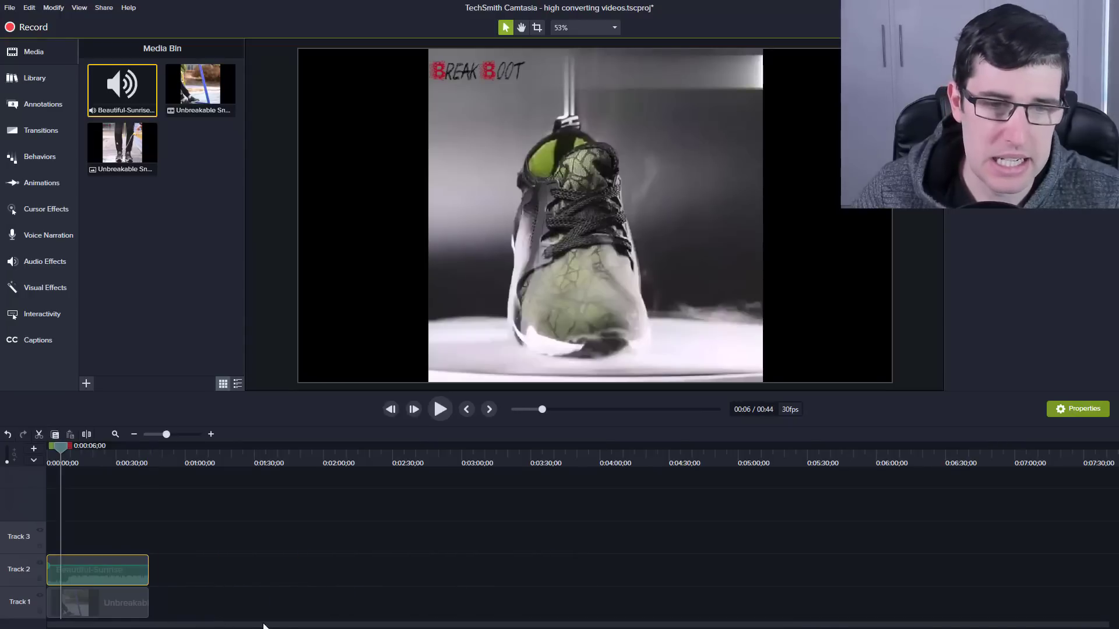
# Play the sneakers clip with its background music from about 4 seconds to check how they sound together
pyautogui.keyDown('ctrl'); pyautogui.scroll(6, 116, 567); pyautogui.keyUp('ctrl')
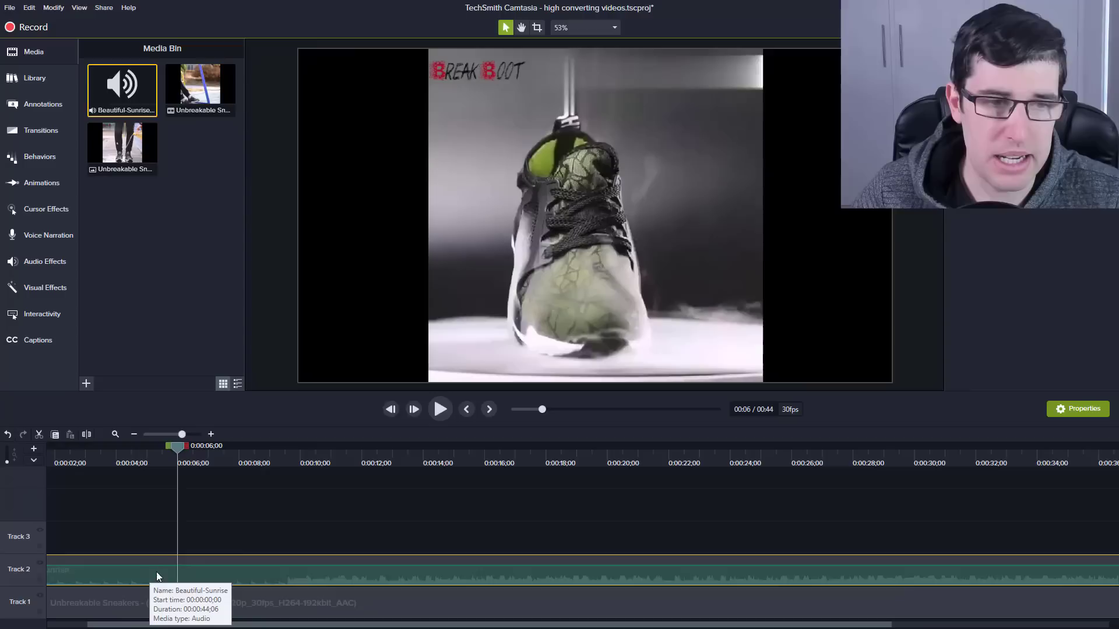
pyautogui.moveTo(167, 446); pyautogui.dragTo(99, 474)
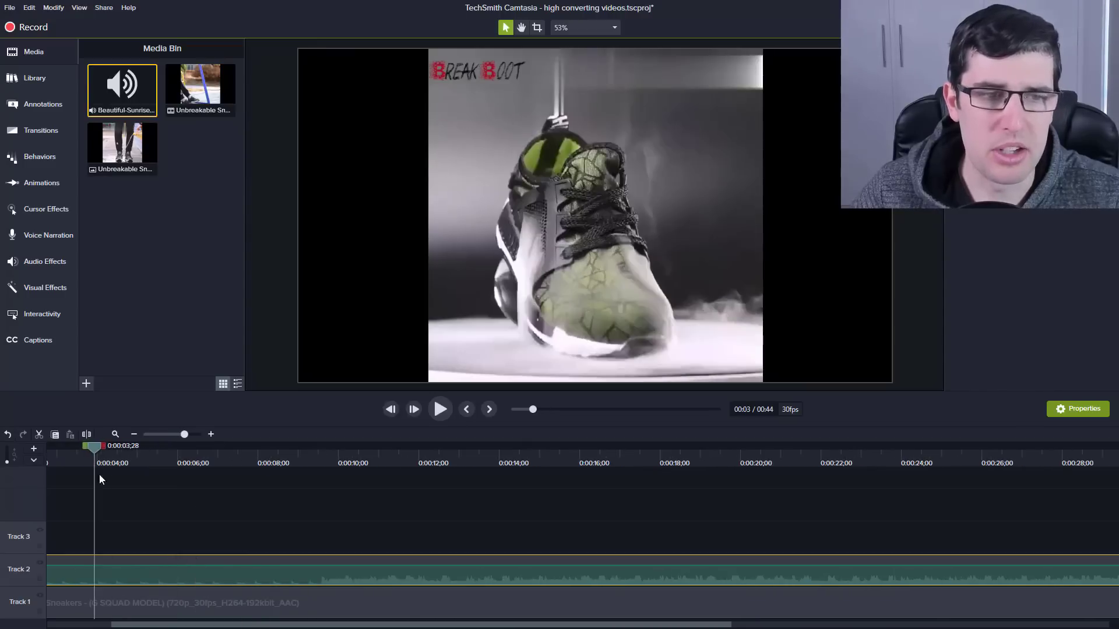
pyautogui.keyDown('ctrl'); pyautogui.scroll(-1, 187, 560); pyautogui.keyUp('ctrl')
pyautogui.click(438, 409)
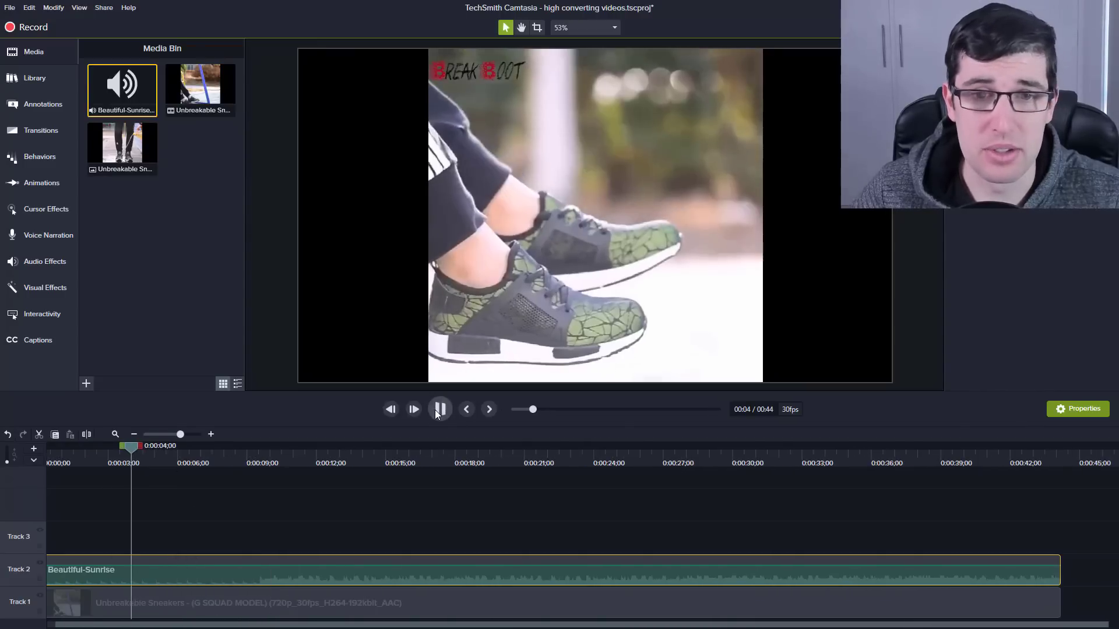
pyautogui.press('XF86AudioLowerVolume')
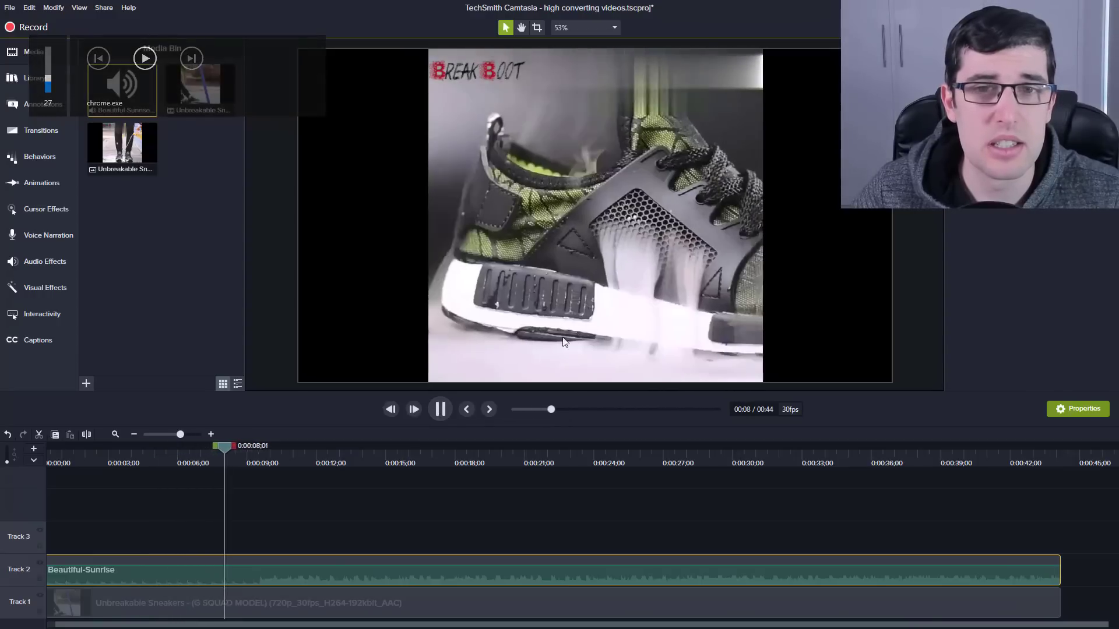
pyautogui.click(440, 409)
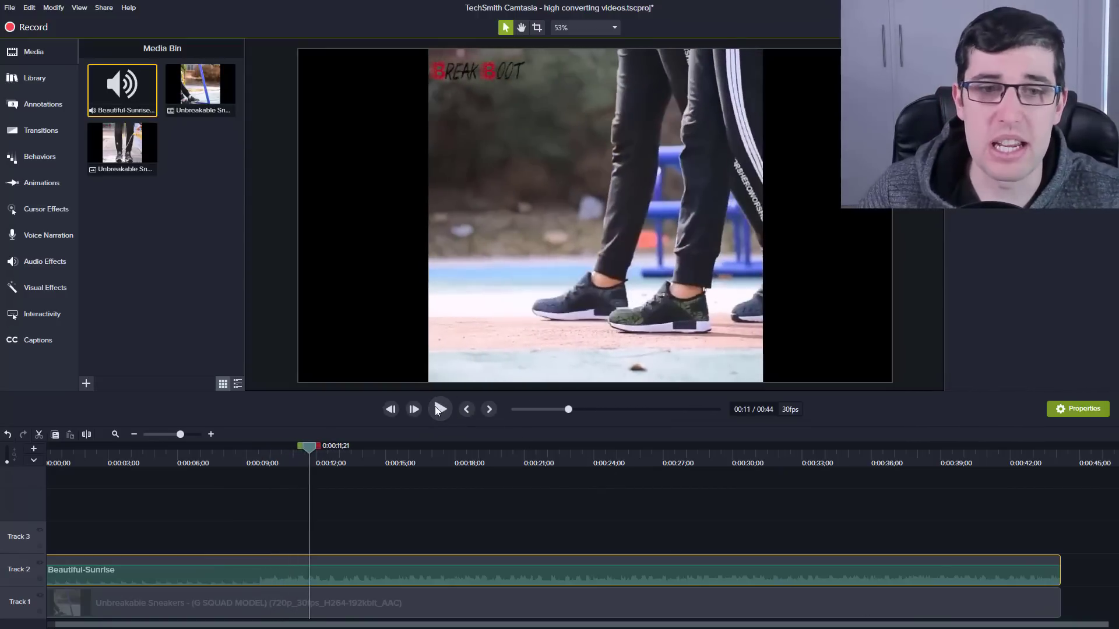
pyautogui.click(438, 409)
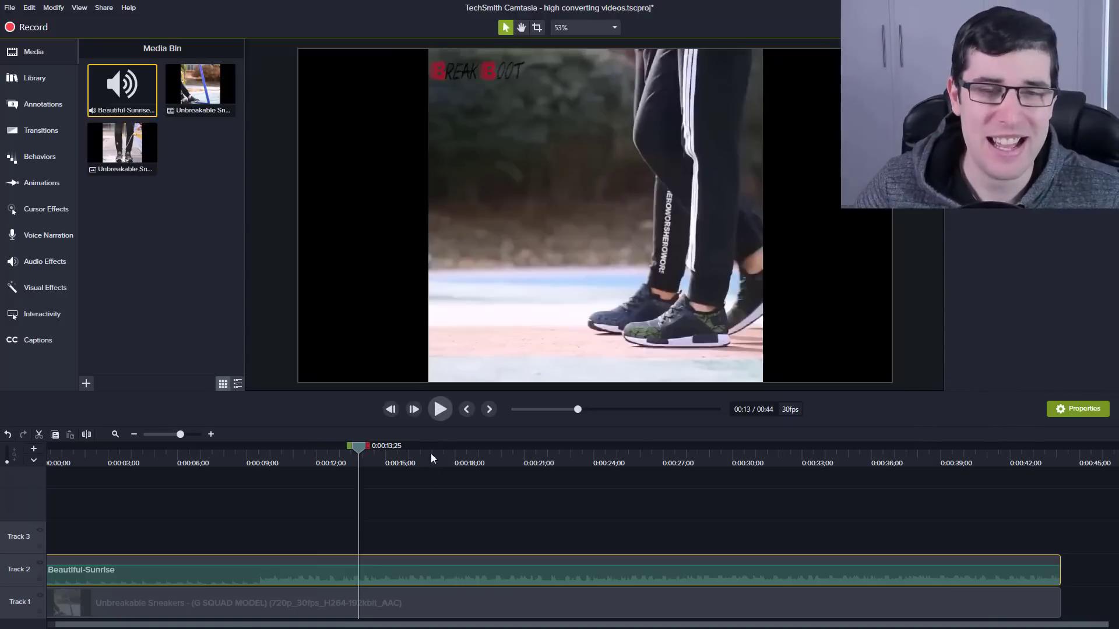
# Try to cover the BREAK BOOT logo near the start of the video with a white rectangular callout, reduced to a thin strip
pyautogui.moveTo(360, 456); pyautogui.dragTo(38, 471)
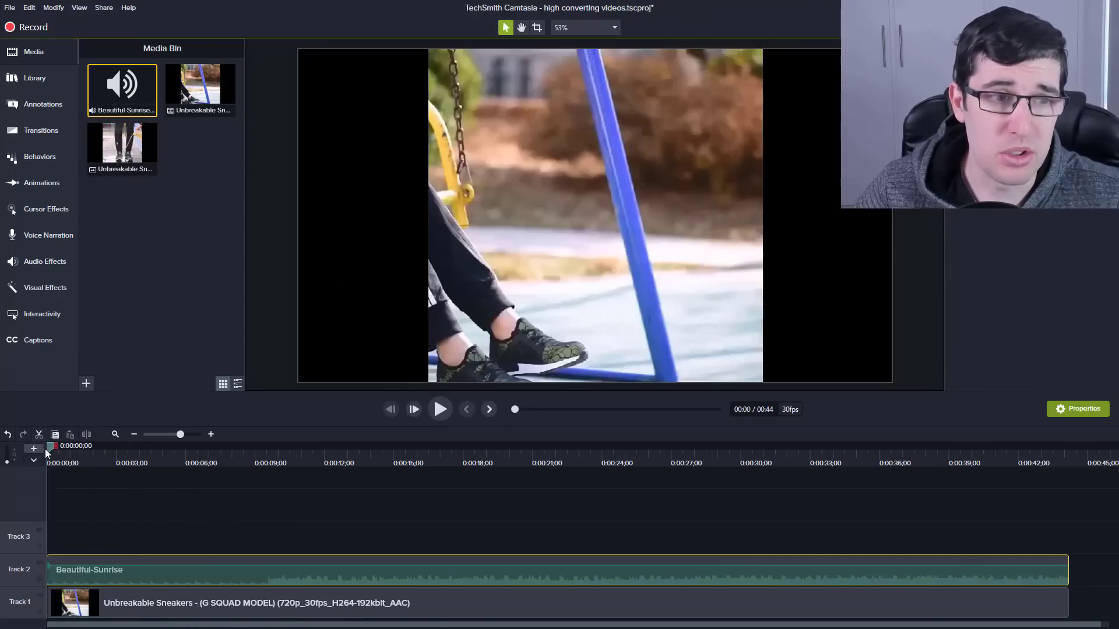
pyautogui.moveTo(47, 452)
pyautogui.mouseDown()
pyautogui.moveTo(57, 447)
pyautogui.moveTo(35, 454)
pyautogui.moveTo(66, 450)
pyautogui.mouseUp()
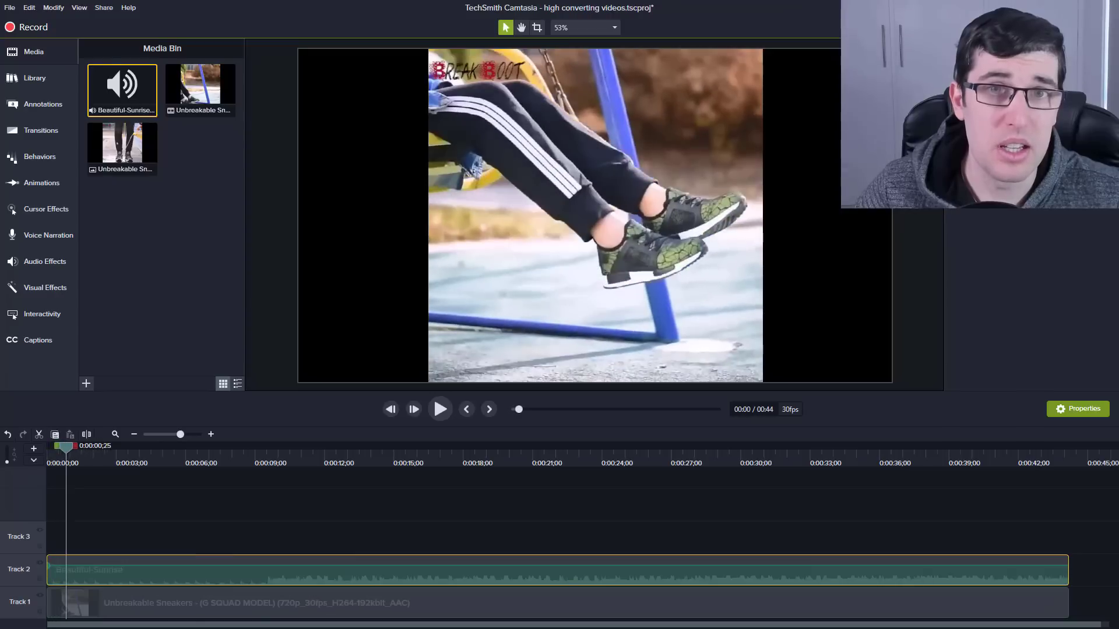
pyautogui.click(36, 77)
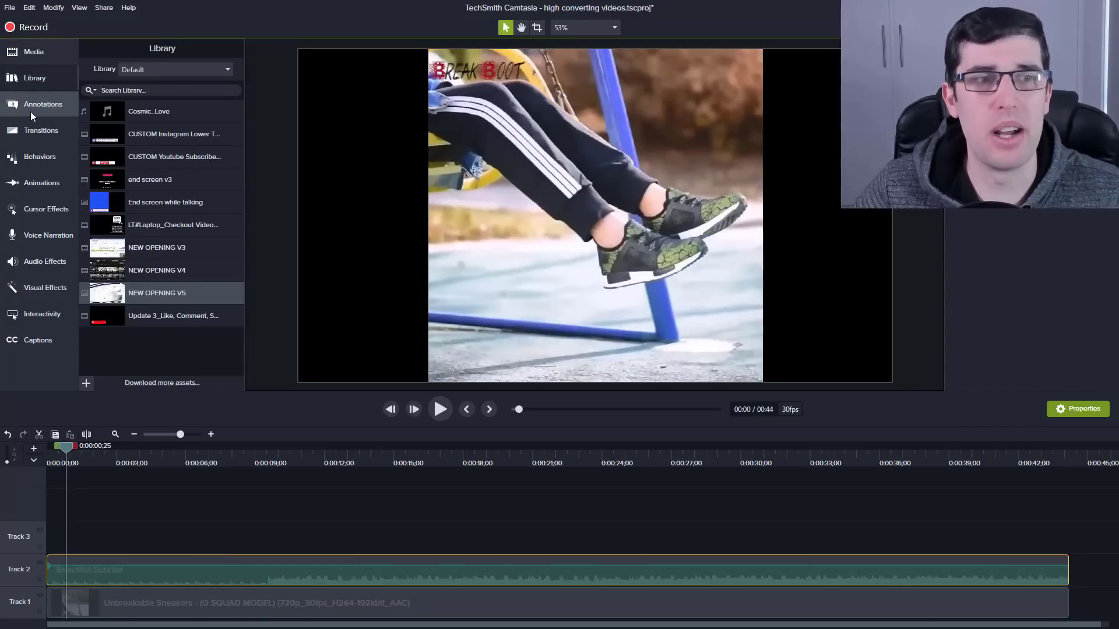
pyautogui.click(30, 111)
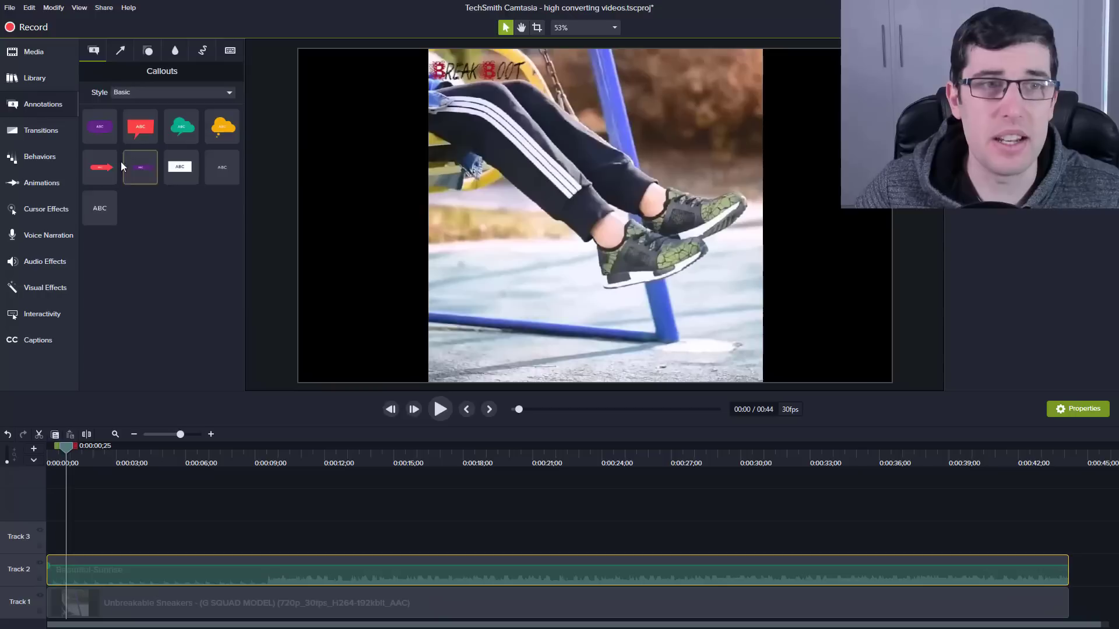
pyautogui.moveTo(180, 167); pyautogui.dragTo(473, 58)
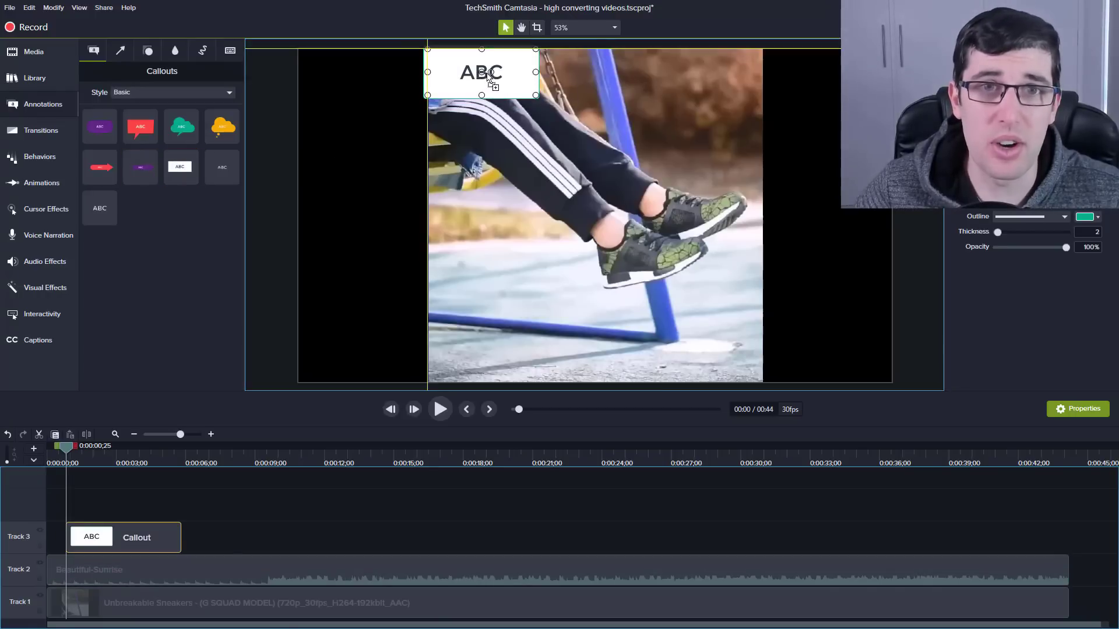
pyautogui.moveTo(535, 95); pyautogui.dragTo(548, 68)
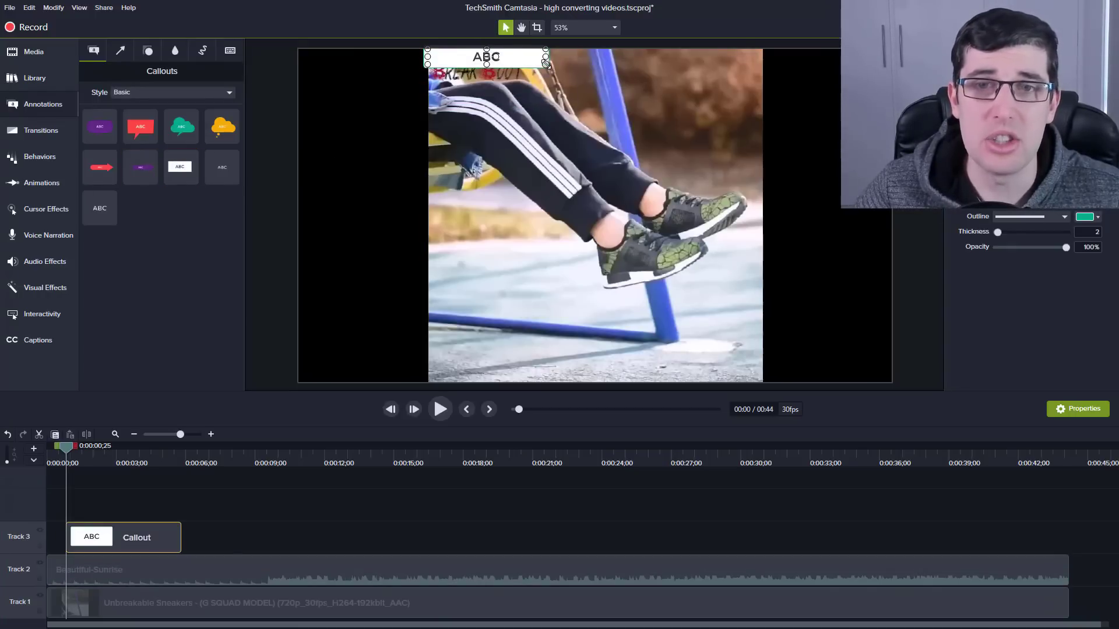
# Crop the BREAK BOOT logo off the top of the sneakers clip and scale the clip back up to the full canvas height
pyautogui.click(655, 184)
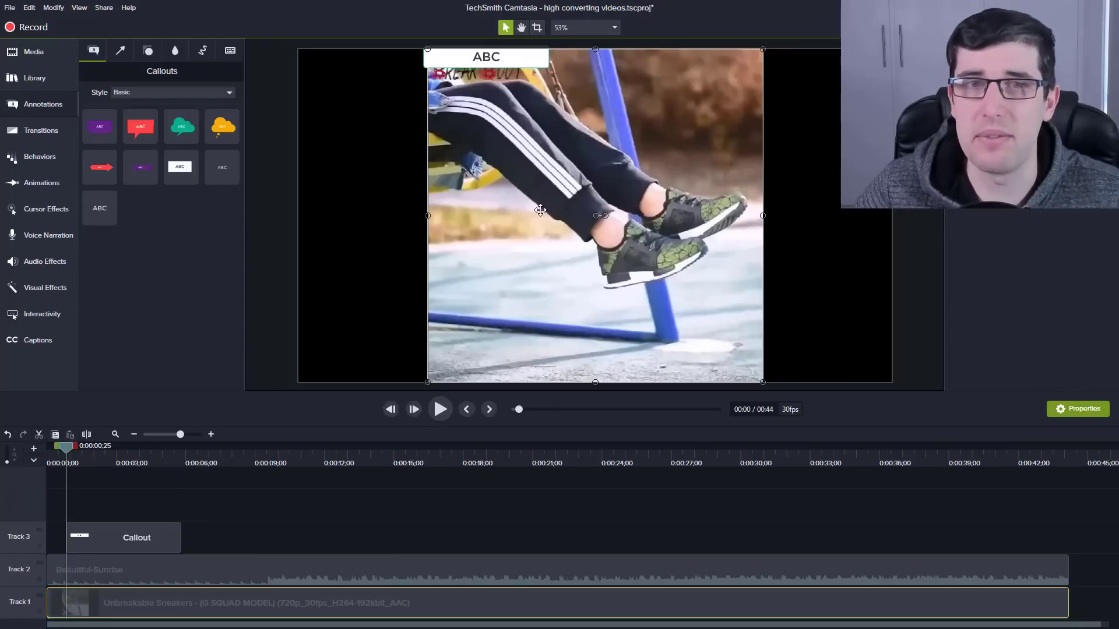
pyautogui.moveTo(64, 447); pyautogui.dragTo(540, 579)
pyautogui.click(536, 27)
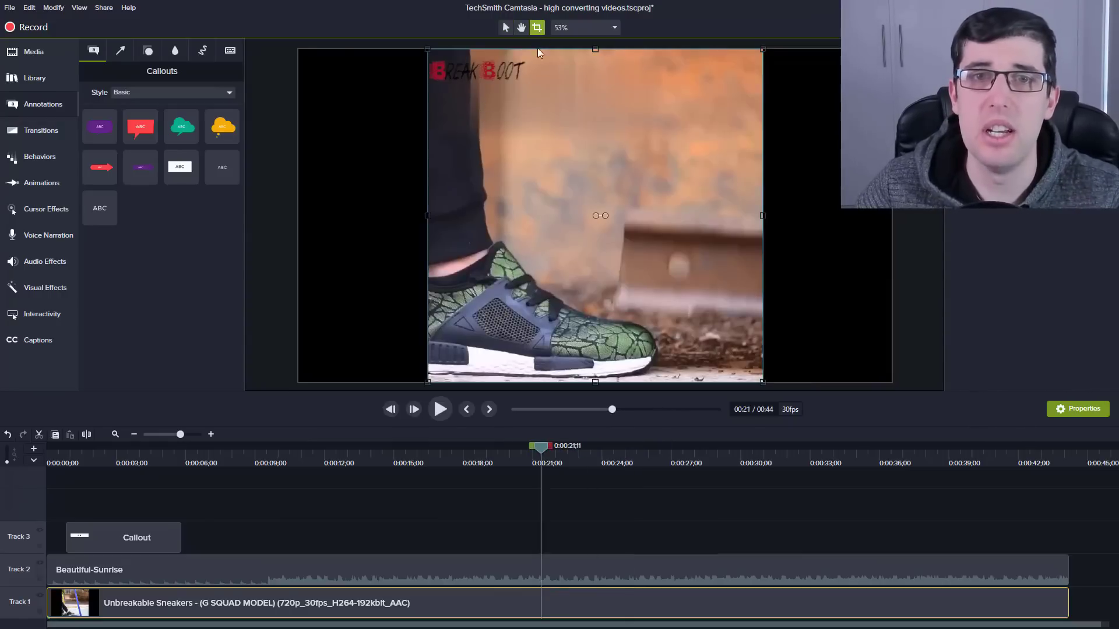
pyautogui.moveTo(595, 49); pyautogui.dragTo(595, 84)
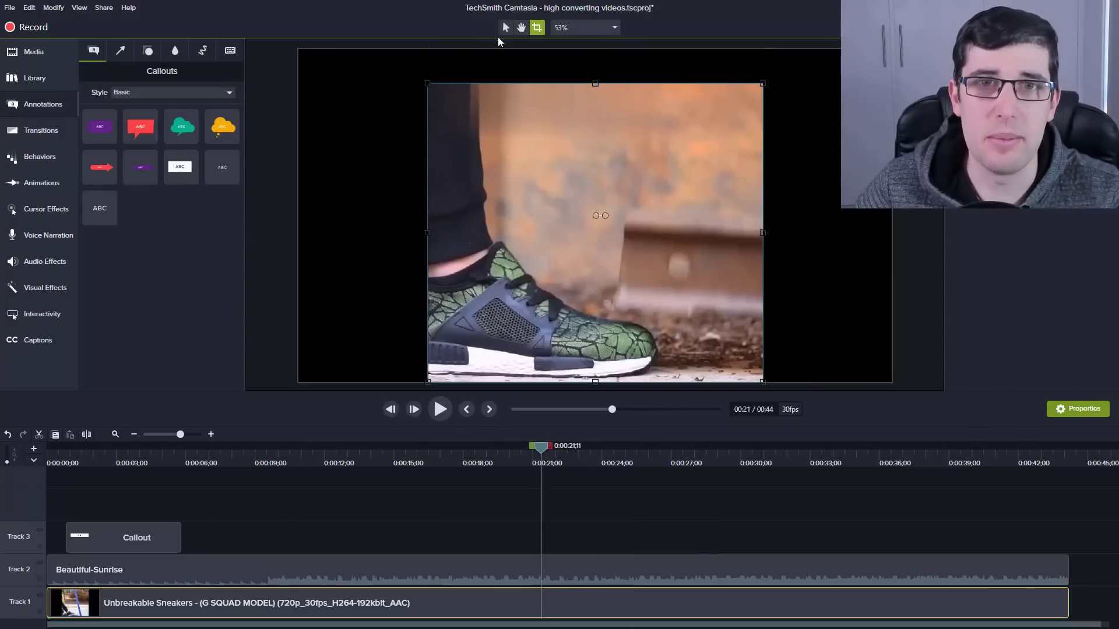
pyautogui.click(506, 27)
pyautogui.moveTo(762, 84); pyautogui.dragTo(801, 49)
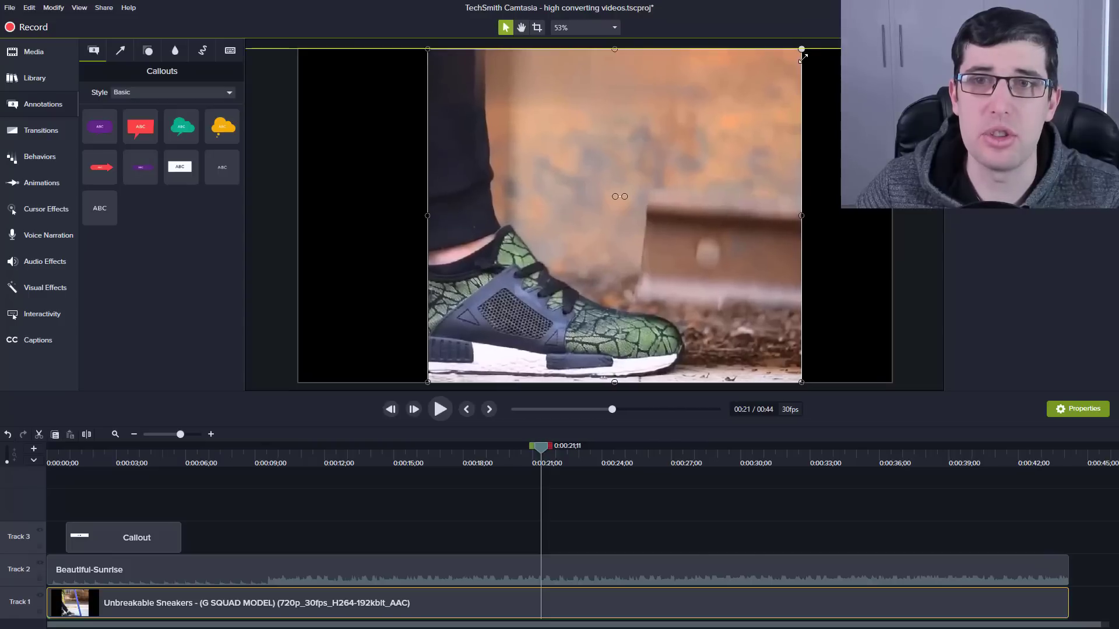
# Delete the white callout from Track 3
pyautogui.click(145, 526)
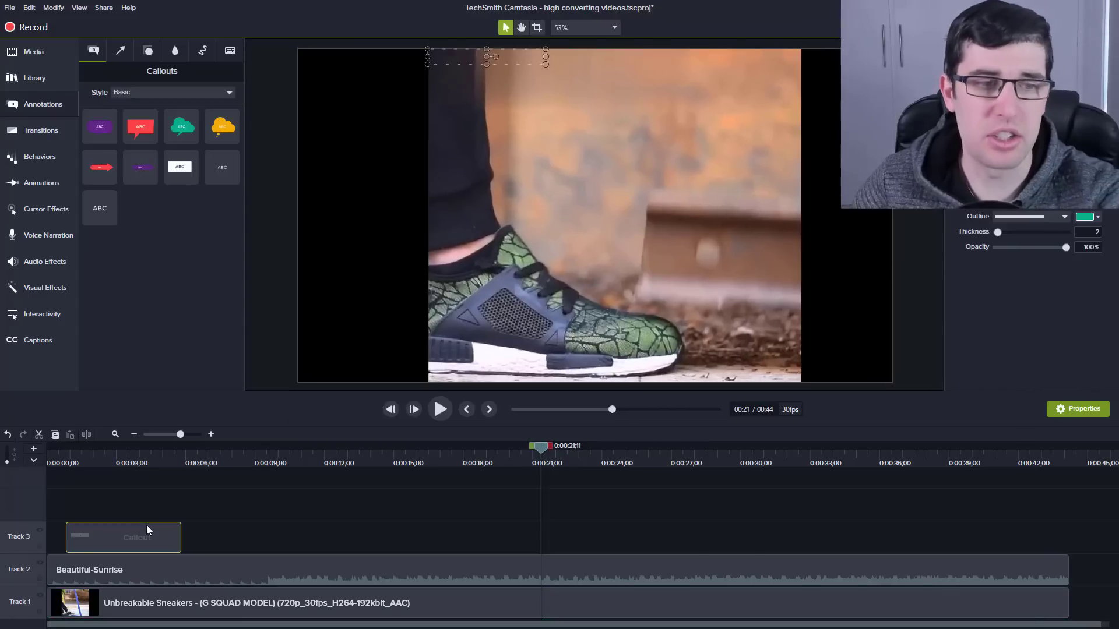
pyautogui.press('Delete')
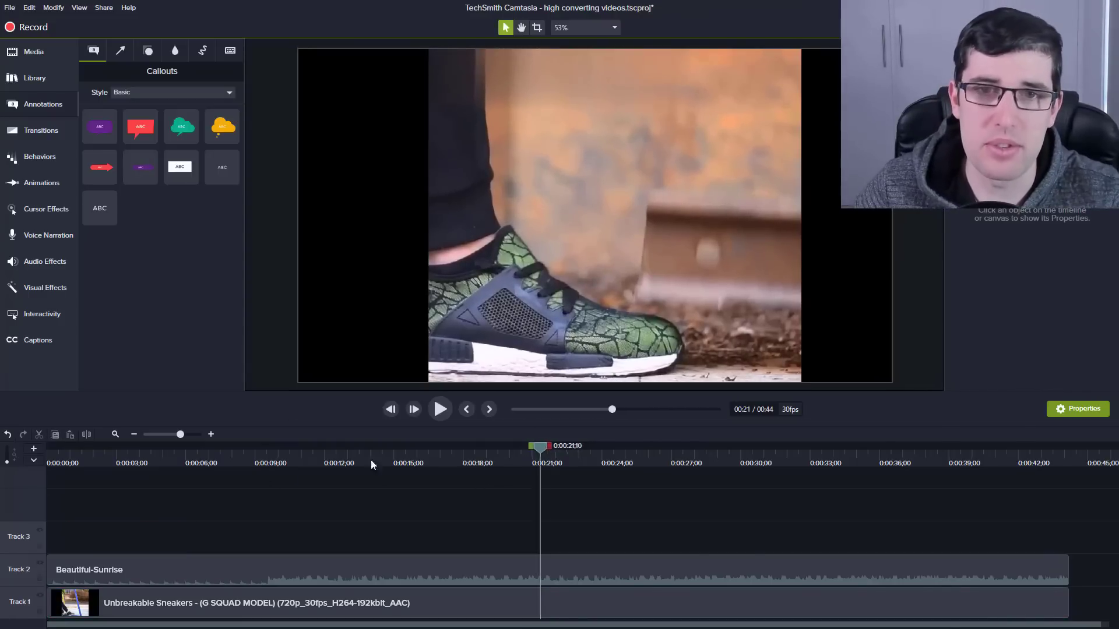
# Split both tracks at 0:00:40;13, delete the video and music after that point, and remove the stray marker there
pyautogui.moveTo(370, 460); pyautogui.dragTo(981, 540)
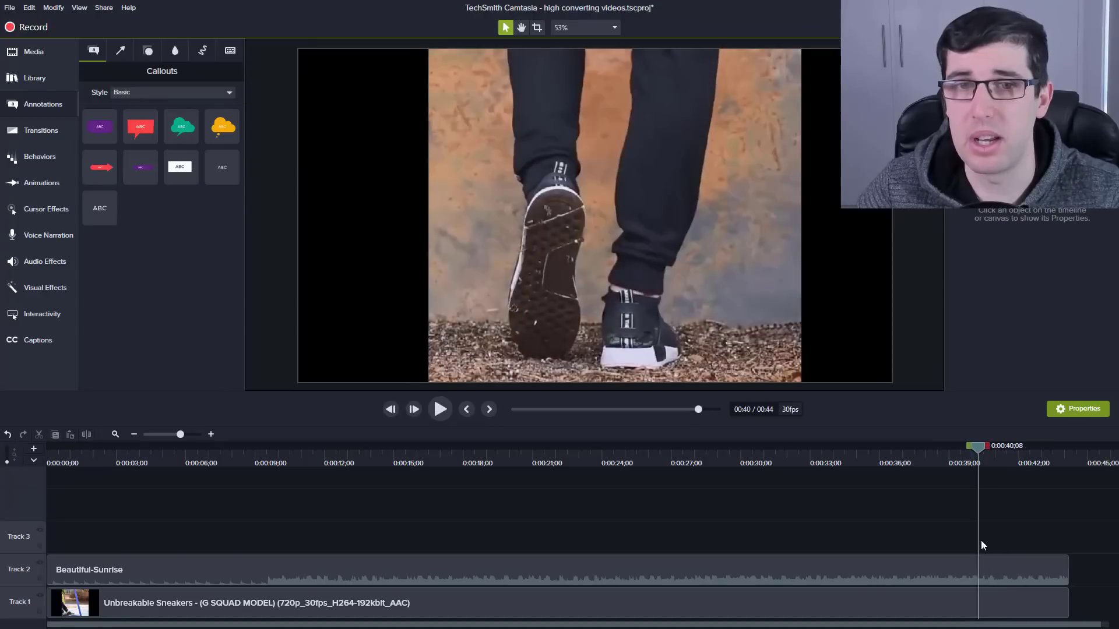
pyautogui.moveTo(974, 445); pyautogui.dragTo(980, 444)
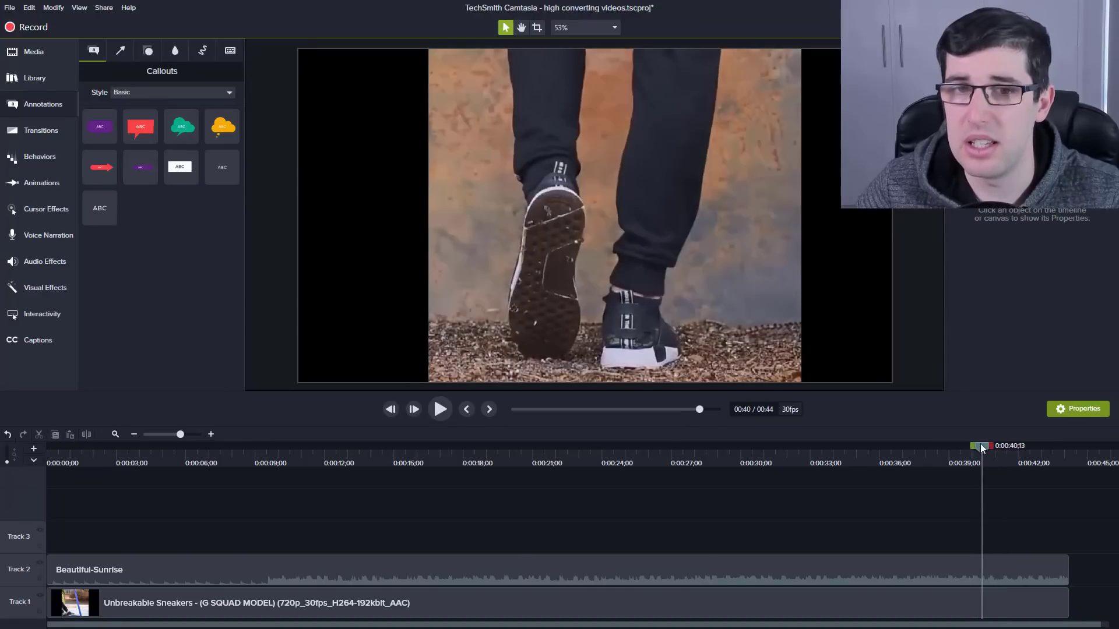
pyautogui.rightClick(980, 443)
pyautogui.click(931, 483)
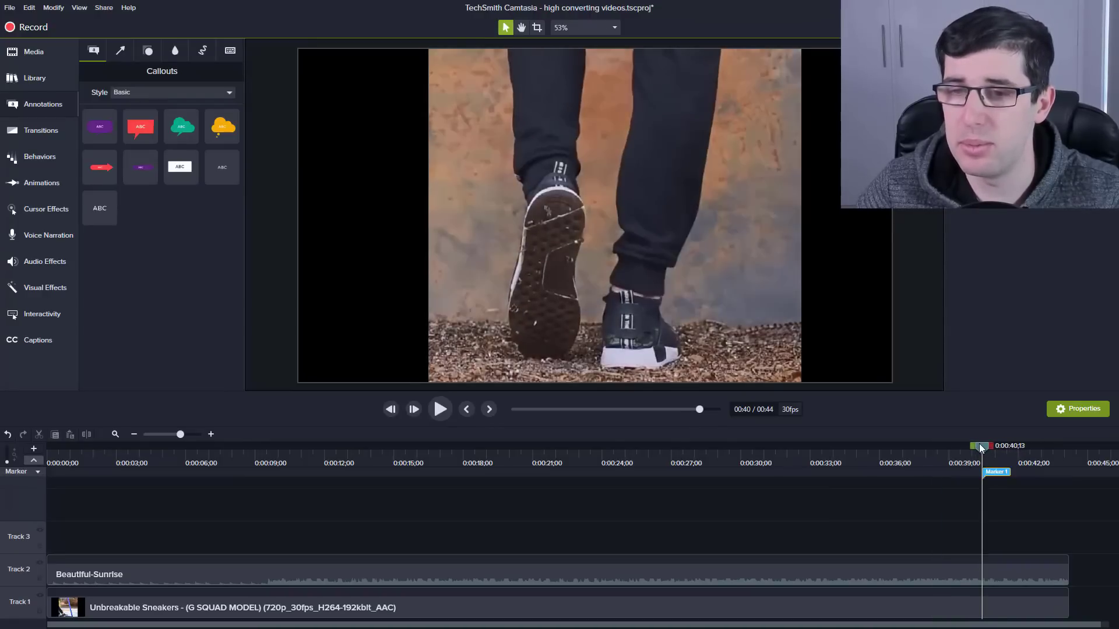
pyautogui.rightClick(979, 444)
pyautogui.click(972, 470)
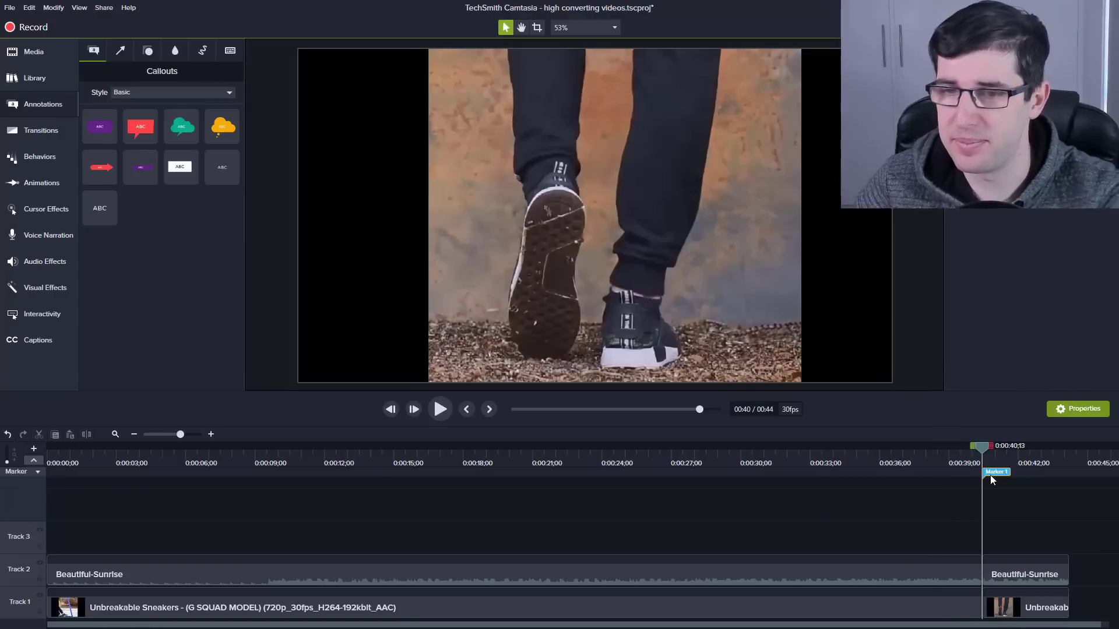
pyautogui.click(1023, 609)
pyautogui.press('Delete')
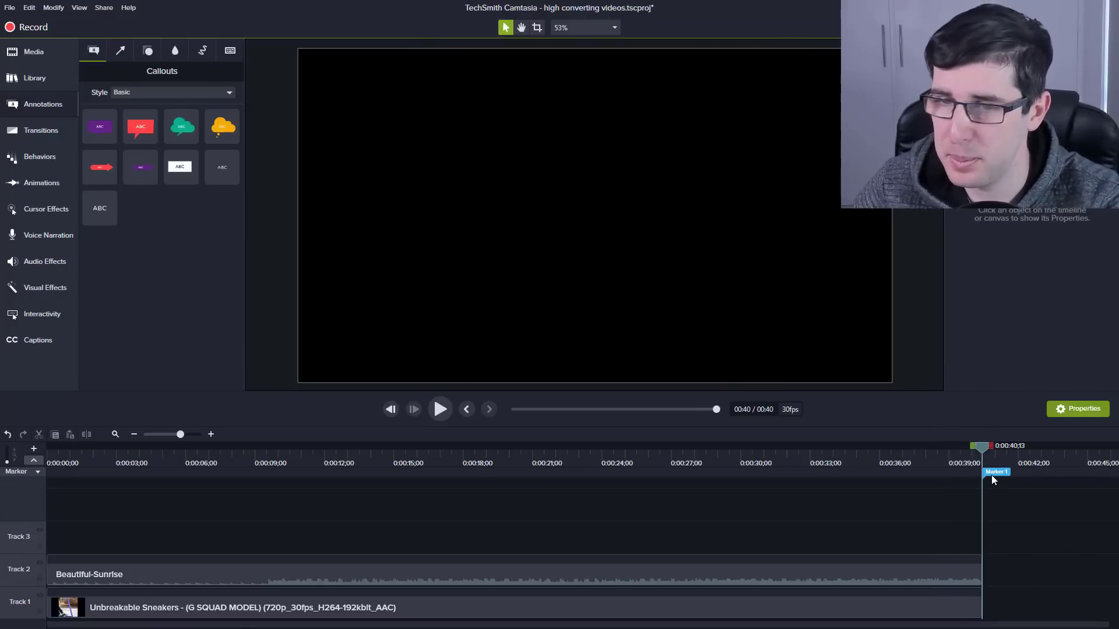
pyautogui.click(993, 477)
pyautogui.press('Delete')
# Add a plain text callout at the start of Track 3 in the video's upper-right corner, reduce its height and enter "your logo"
pyautogui.moveTo(979, 447)
pyautogui.mouseDown()
pyautogui.moveTo(765, 463)
pyautogui.moveTo(389, 460)
pyautogui.moveTo(61, 438)
pyautogui.moveTo(215, 463)
pyautogui.moveTo(345, 462)
pyautogui.moveTo(349, 452)
pyautogui.moveTo(52, 446)
pyautogui.moveTo(229, 476)
pyautogui.moveTo(542, 501)
pyautogui.moveTo(16, 471)
pyautogui.mouseUp()
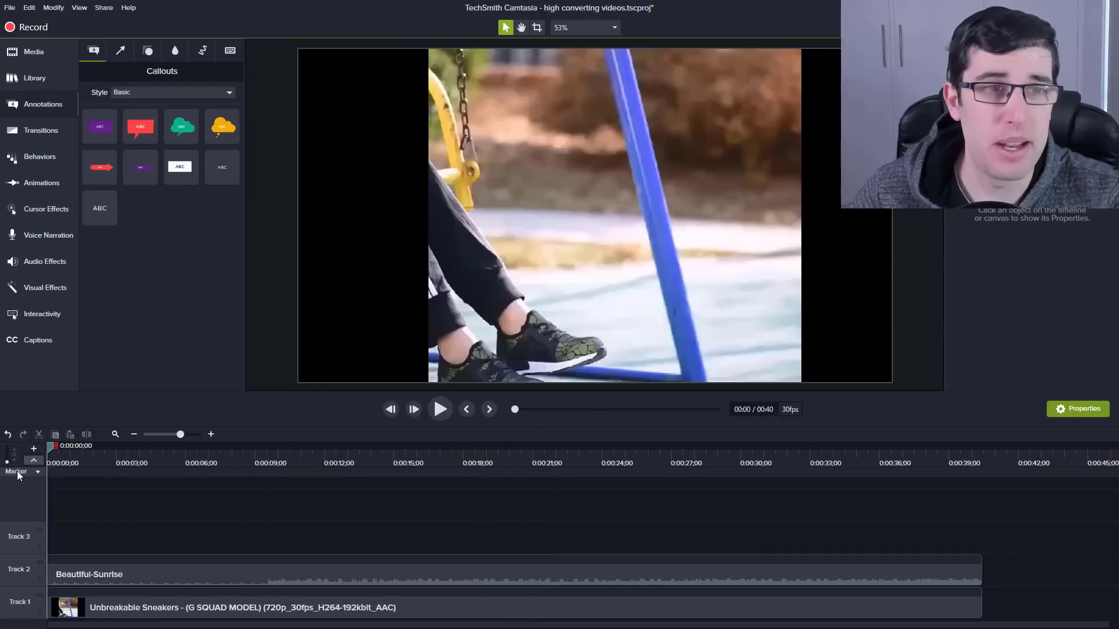
pyautogui.moveTo(225, 176); pyautogui.dragTo(743, 86)
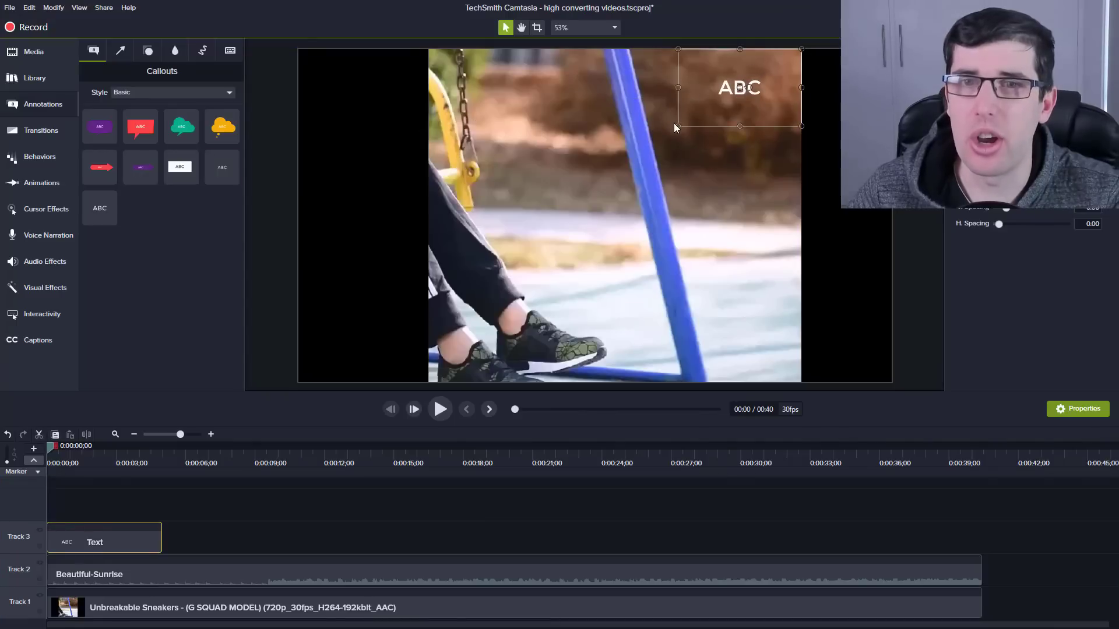
pyautogui.moveTo(676, 125); pyautogui.dragTo(680, 88)
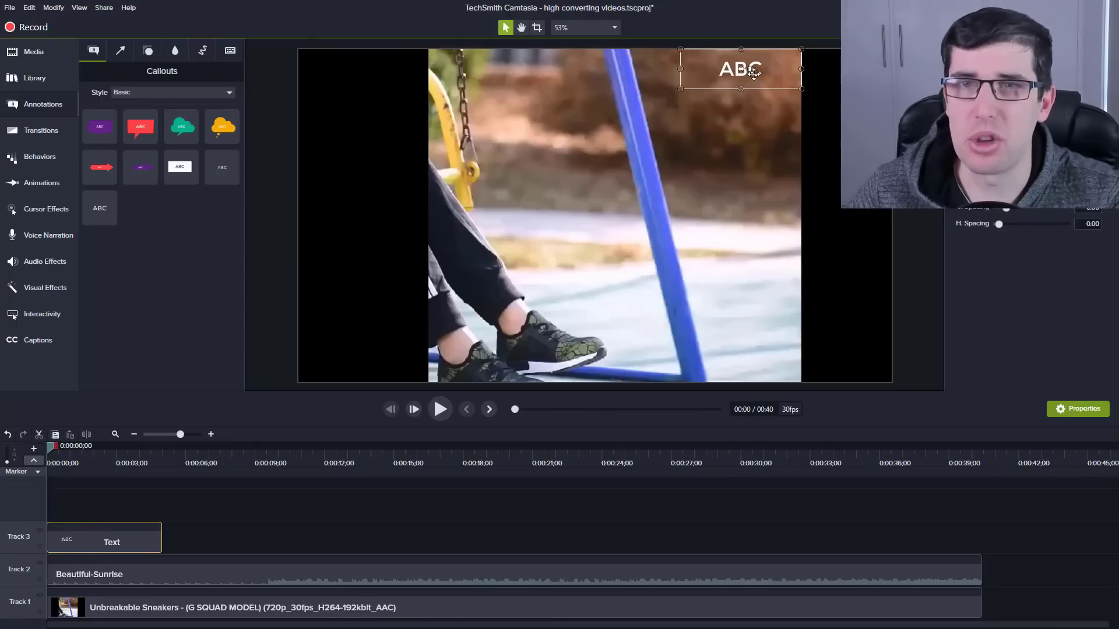
pyautogui.write('your lo')
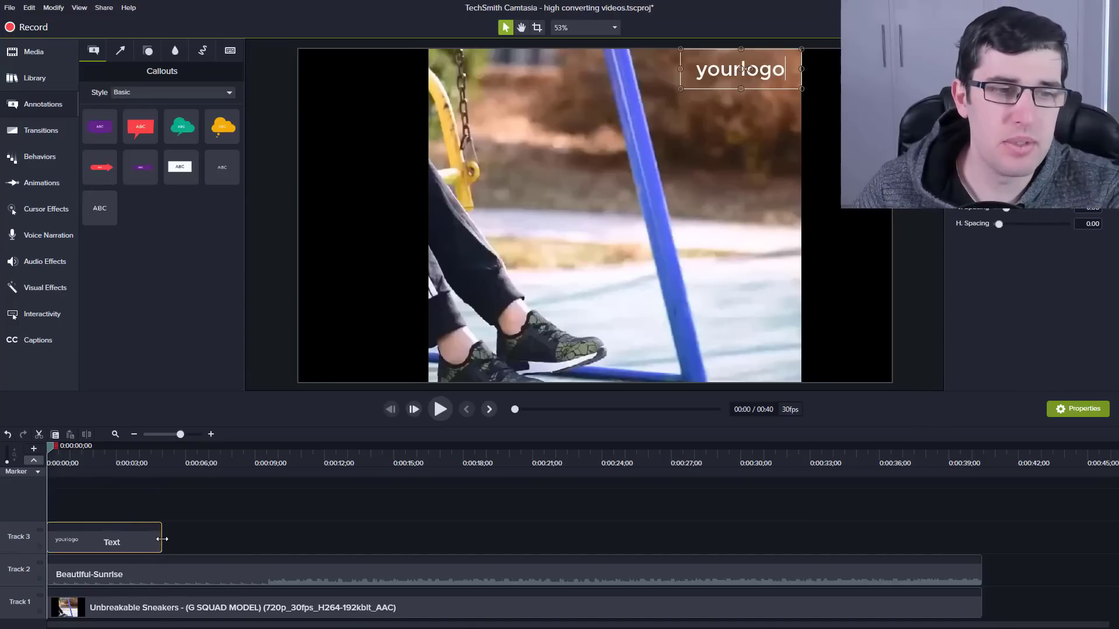
# Extend the logo text clip on Track 3 to the end of the video
pyautogui.moveTo(161, 536); pyautogui.dragTo(984, 570)
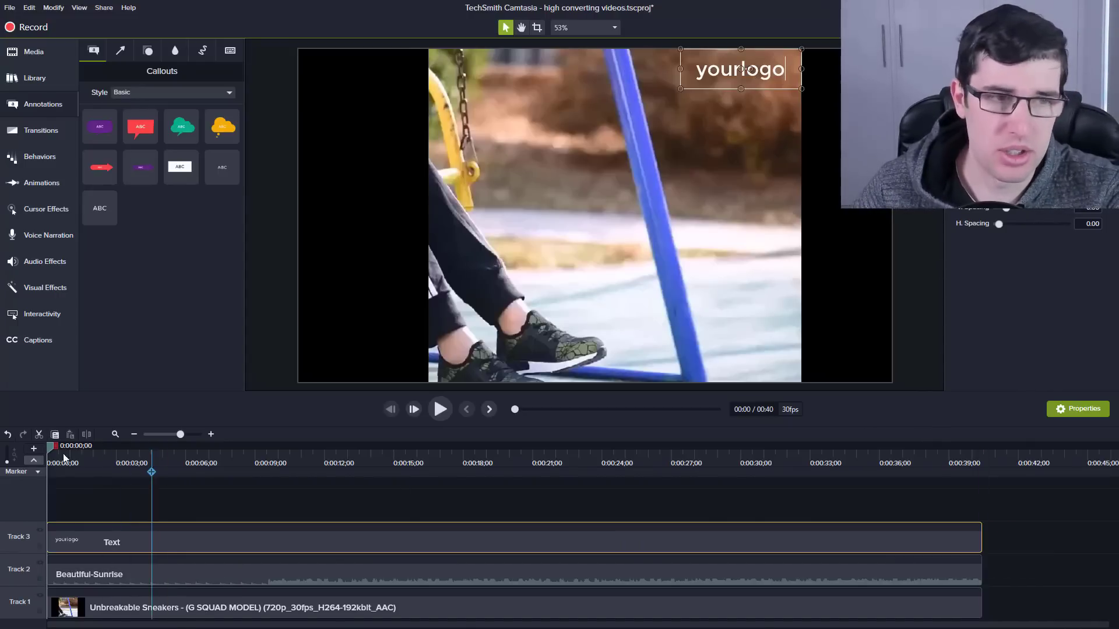
pyautogui.moveTo(51, 450); pyautogui.dragTo(12, 411)
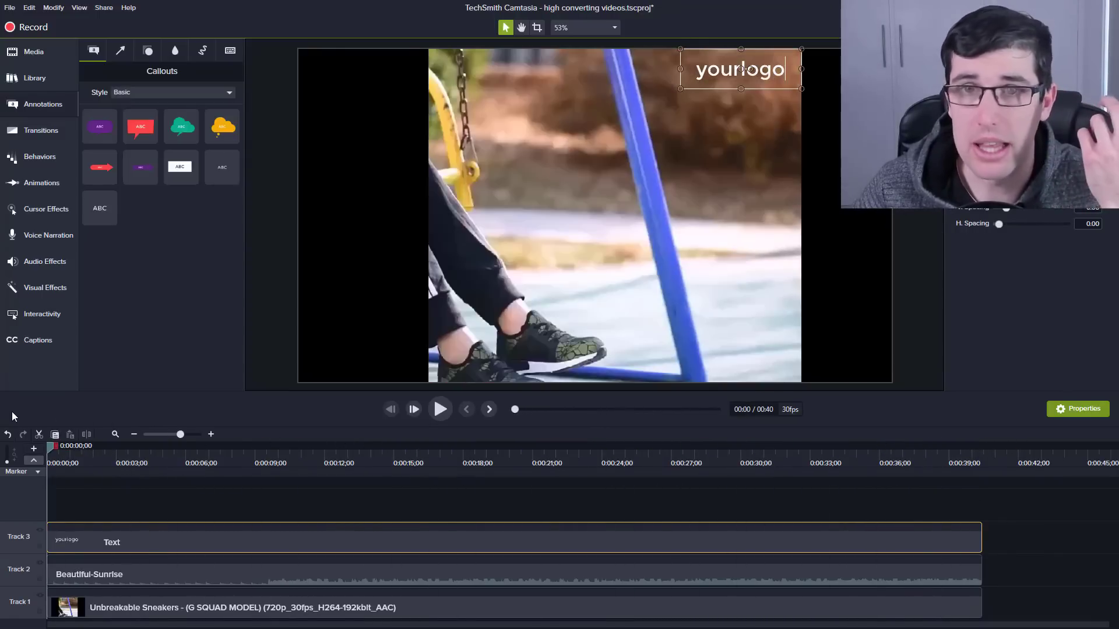
pyautogui.moveTo(124, 427); pyautogui.dragTo(46, 430)
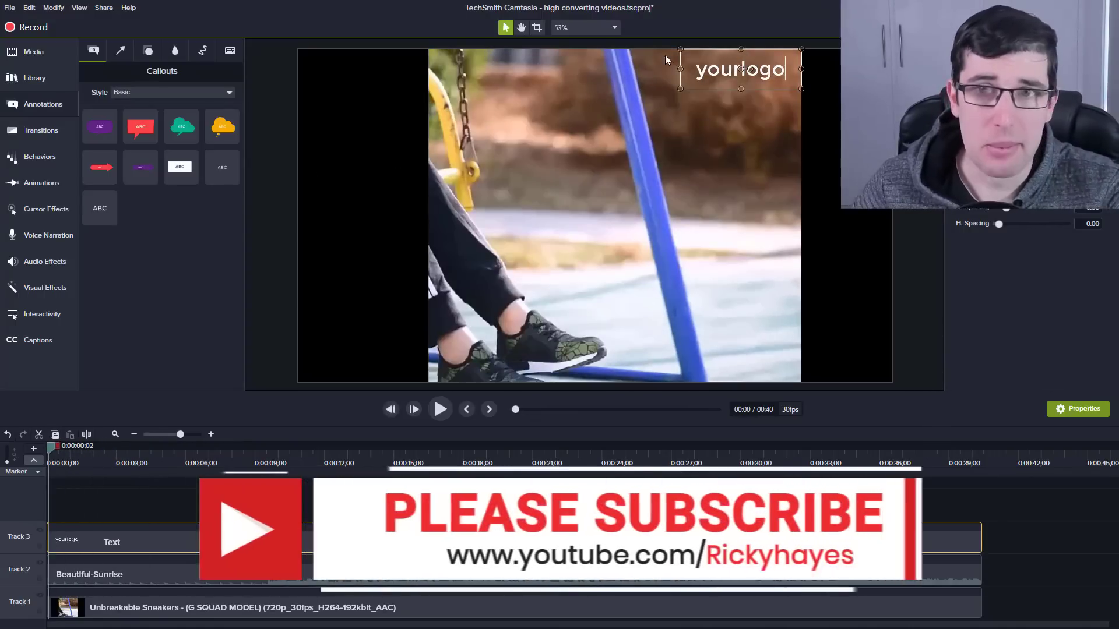
# Duplicate the logo text onto Track 4, then enlarge, fade and rotate the copy into a diagonal watermark across the video
pyautogui.moveTo(215, 542); pyautogui.dragTo(109, 507)
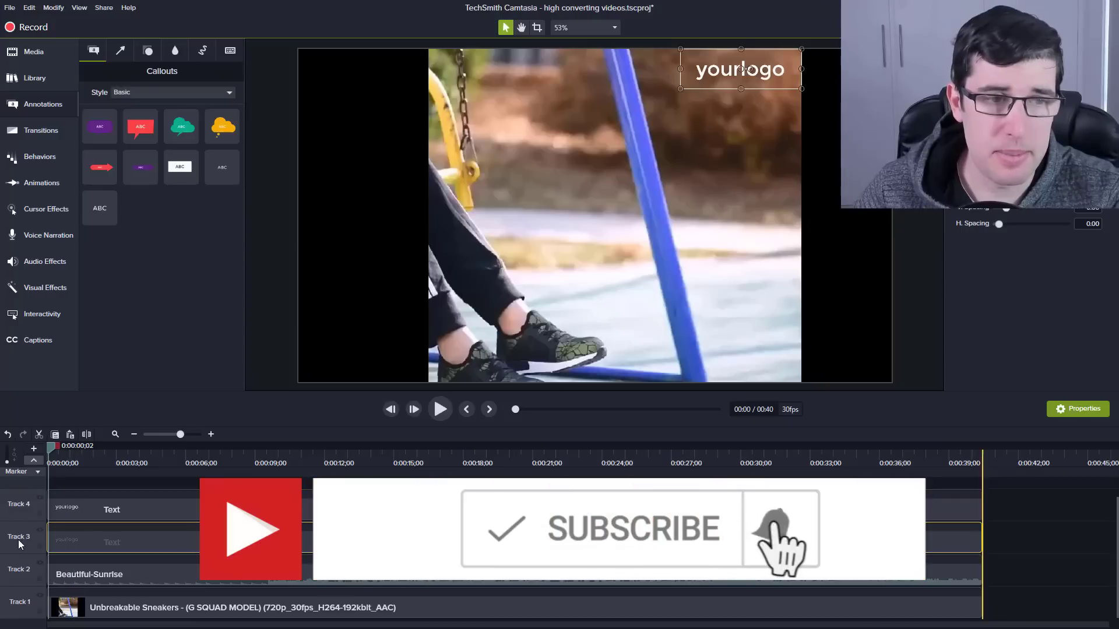
pyautogui.moveTo(714, 99); pyautogui.dragTo(576, 284)
pyautogui.moveTo(603, 246); pyautogui.dragTo(763, 89)
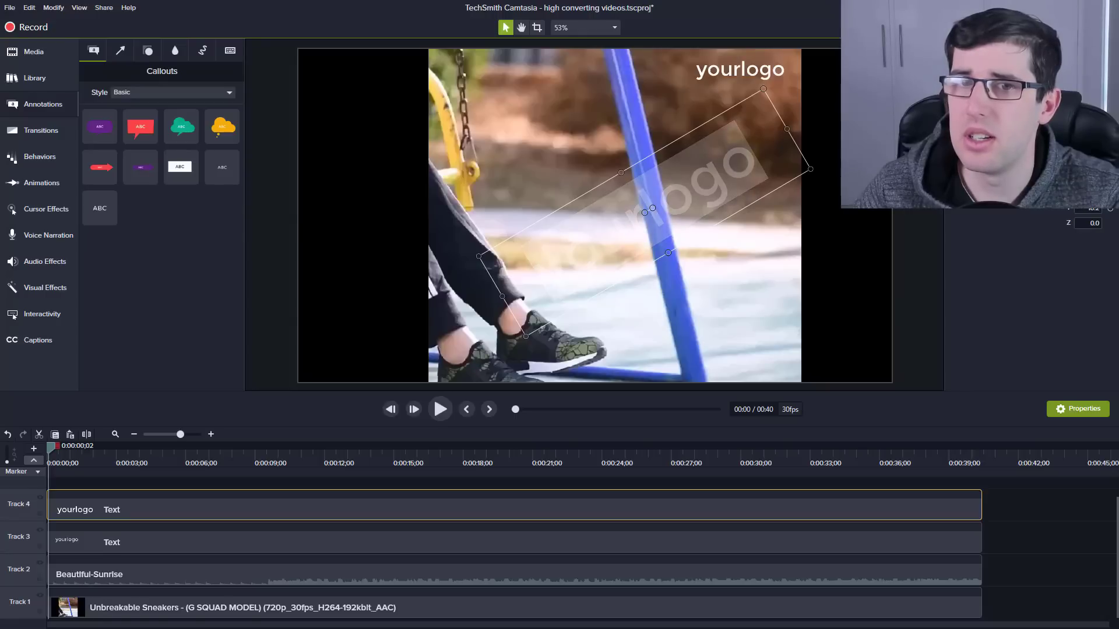
pyautogui.click(668, 167)
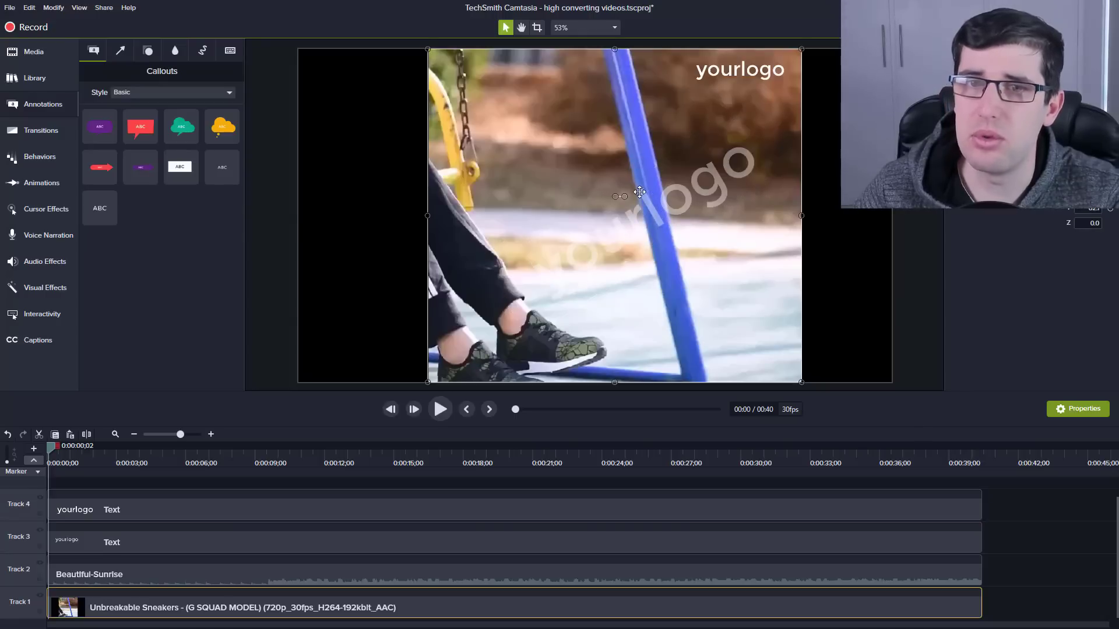
pyautogui.moveTo(625, 170); pyautogui.dragTo(578, 213)
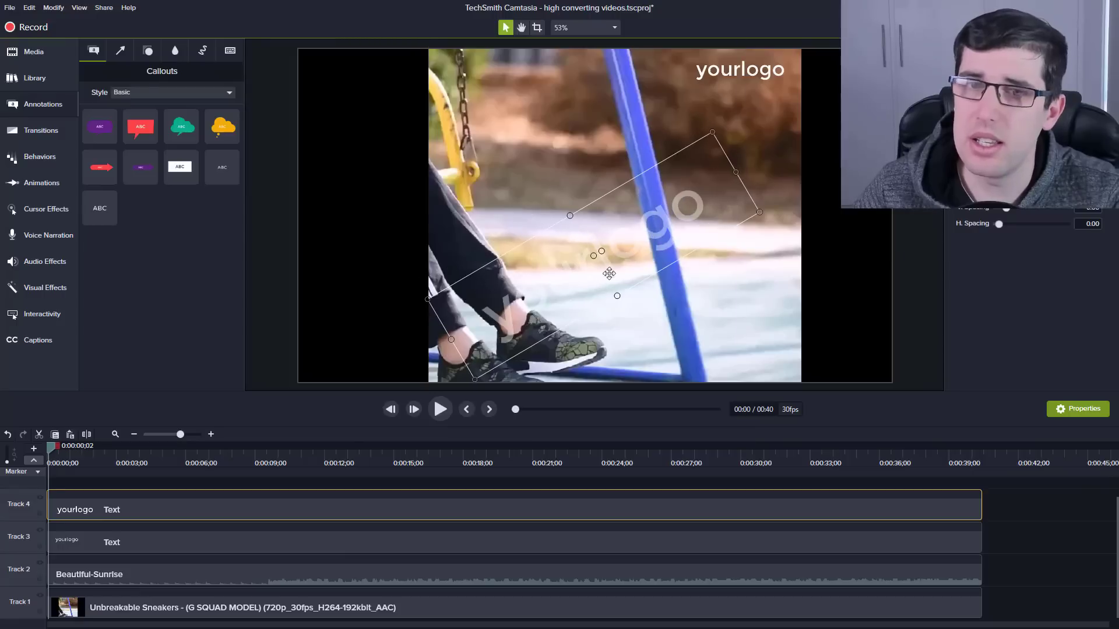
pyautogui.moveTo(605, 251); pyautogui.dragTo(601, 249)
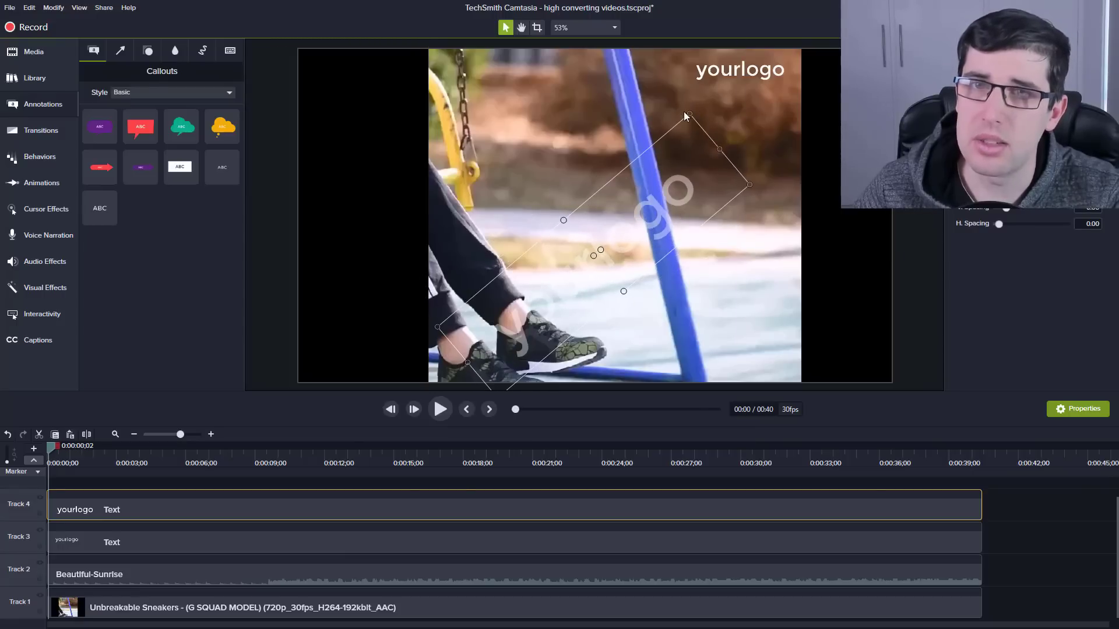
pyautogui.moveTo(684, 113); pyautogui.dragTo(711, 63)
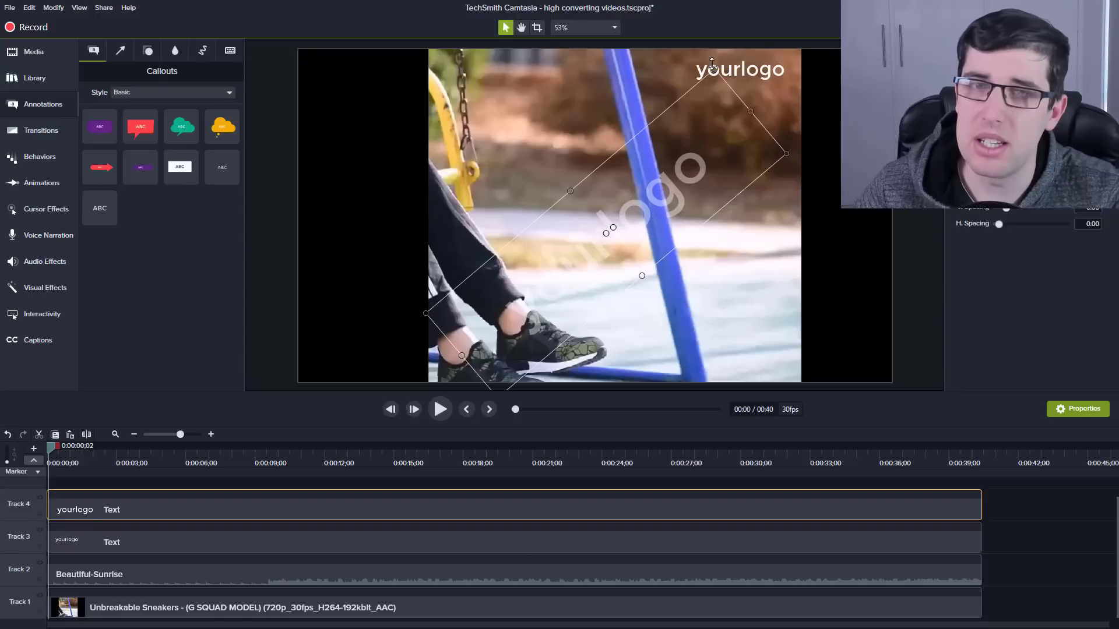
pyautogui.doubleClick(663, 182)
pyautogui.write('w')
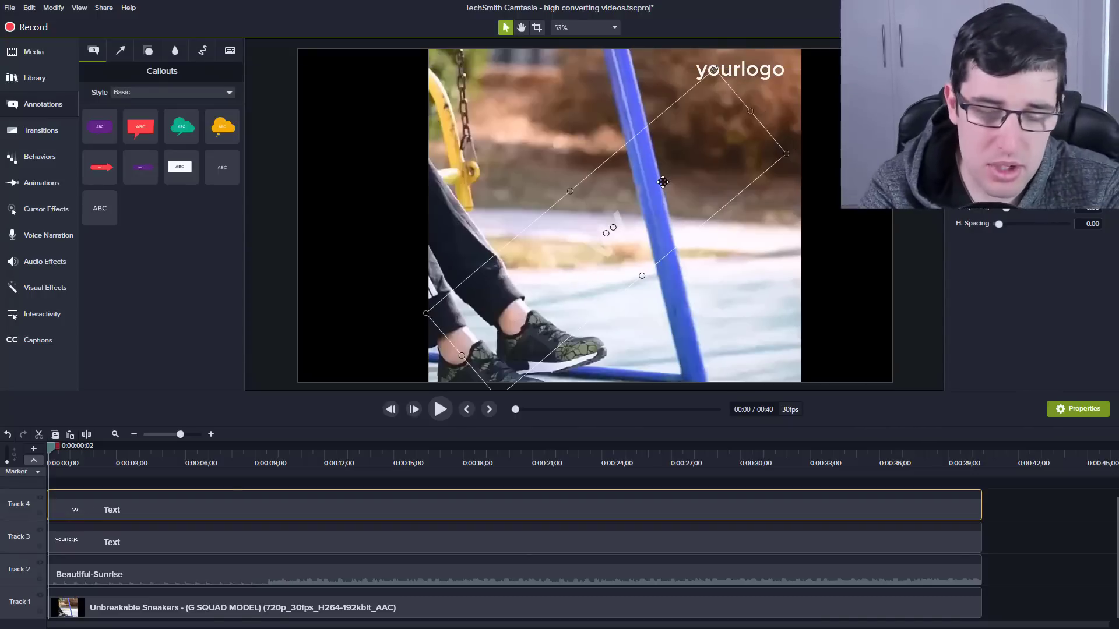
pyautogui.write('ww.yourstore.com')
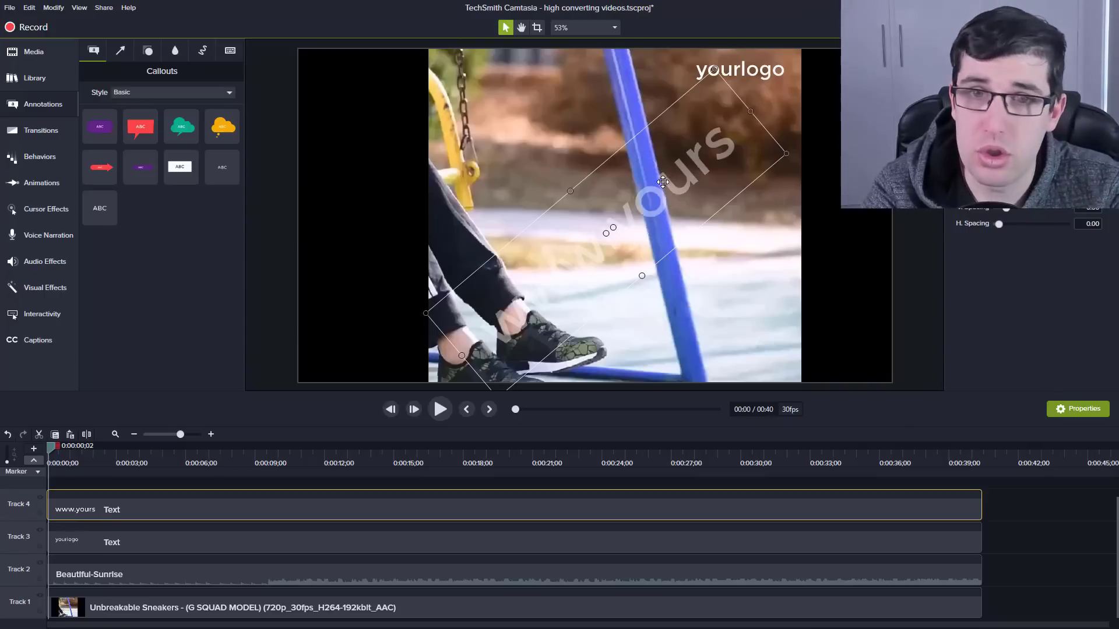
pyautogui.click(791, 299)
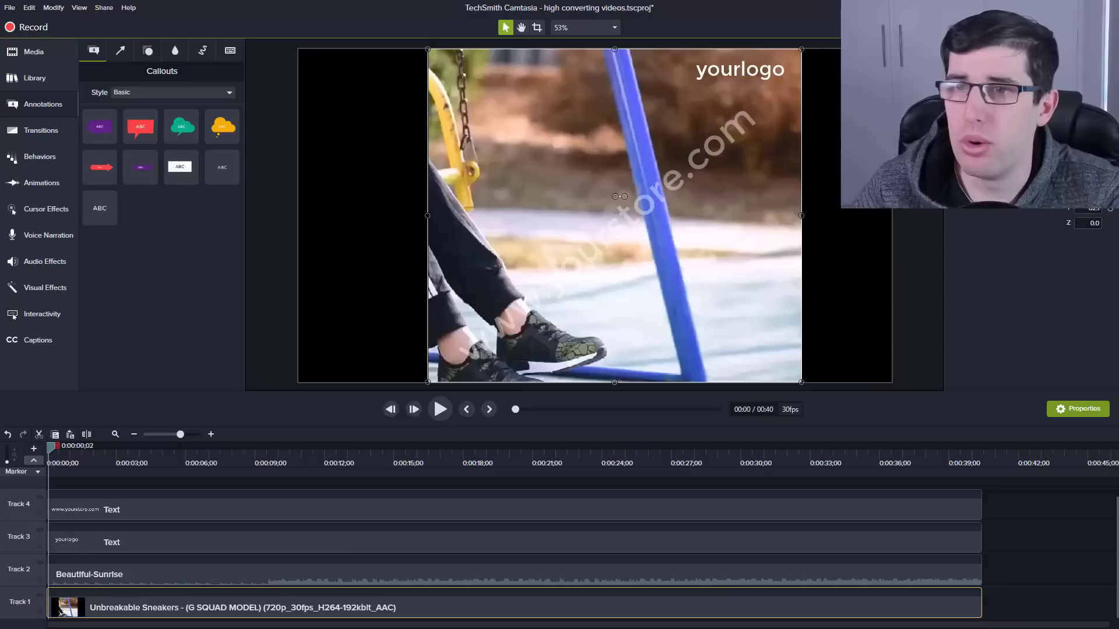
pyautogui.click(679, 158)
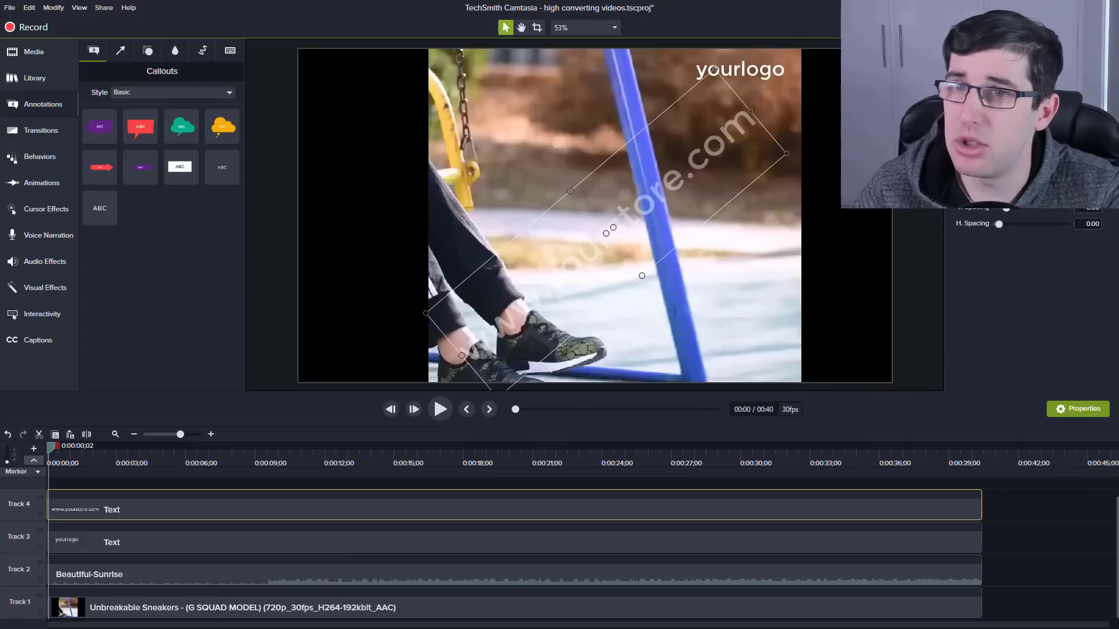
pyautogui.moveTo(786, 153); pyautogui.dragTo(790, 151)
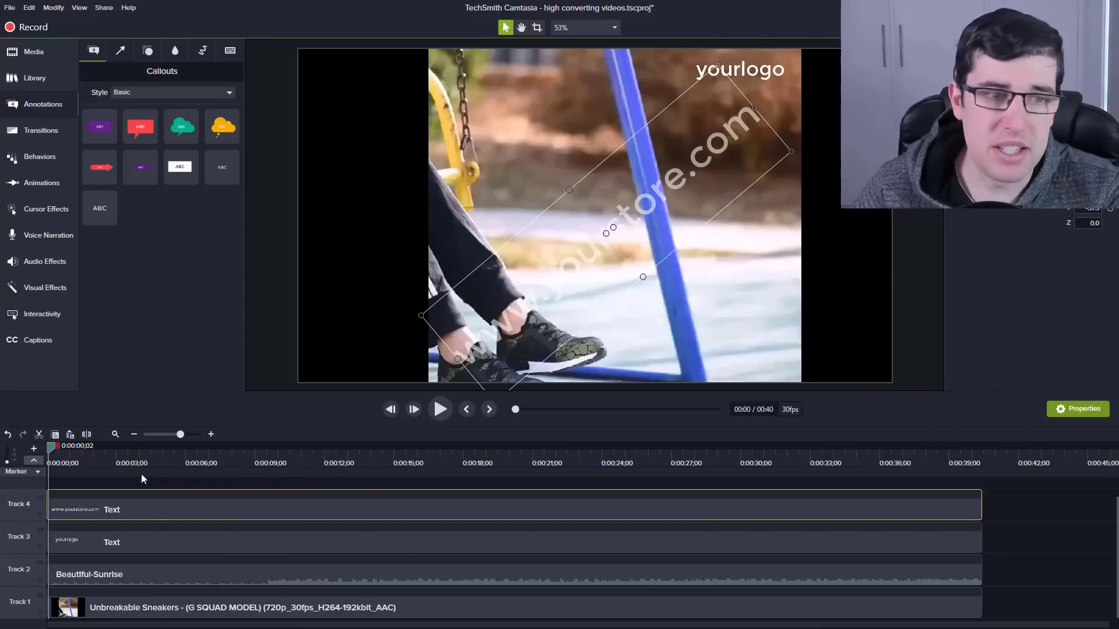
# Scrub through the video to check the logo and watermark, and save the project
pyautogui.moveTo(49, 453); pyautogui.dragTo(980, 505)
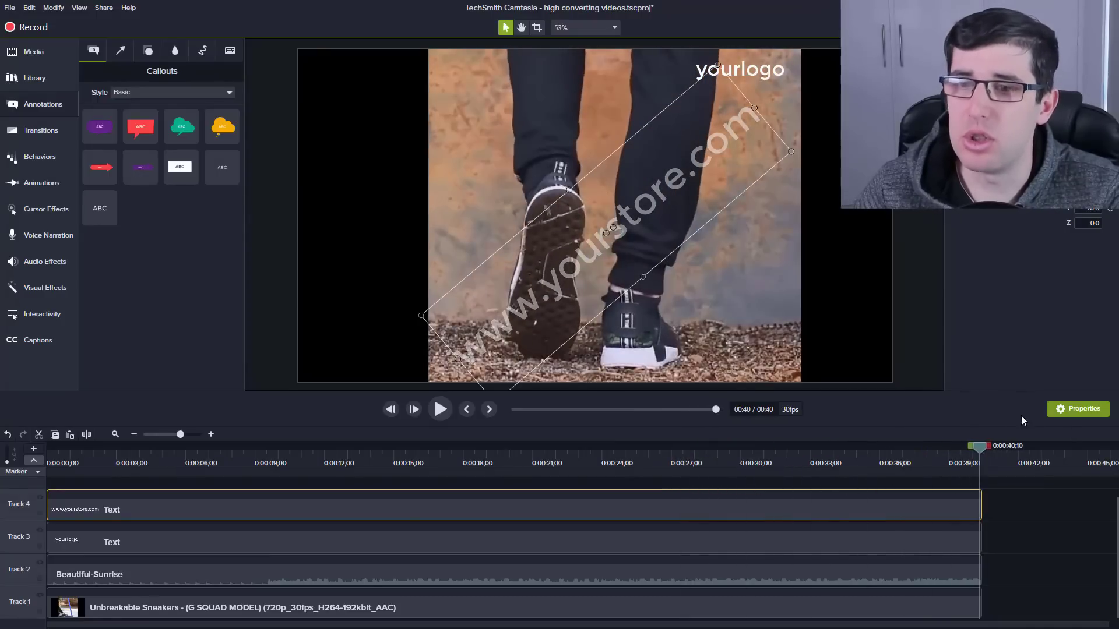
pyautogui.moveTo(982, 452); pyautogui.dragTo(721, 472)
pyautogui.moveTo(422, 488); pyautogui.dragTo(677, 519)
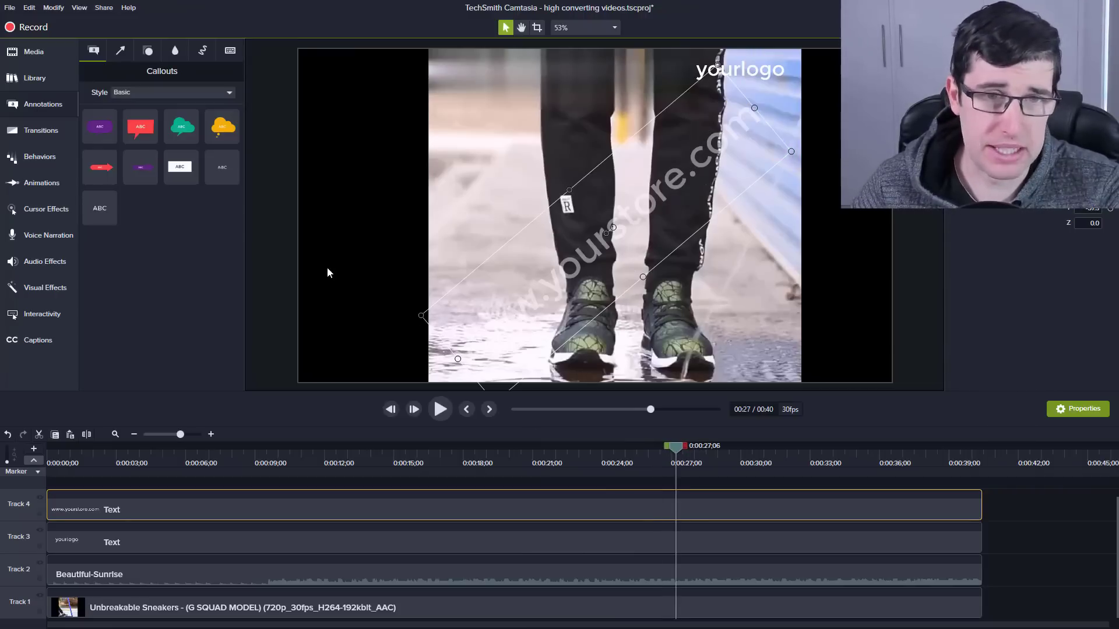
pyautogui.hotkey('ctrl', 's')
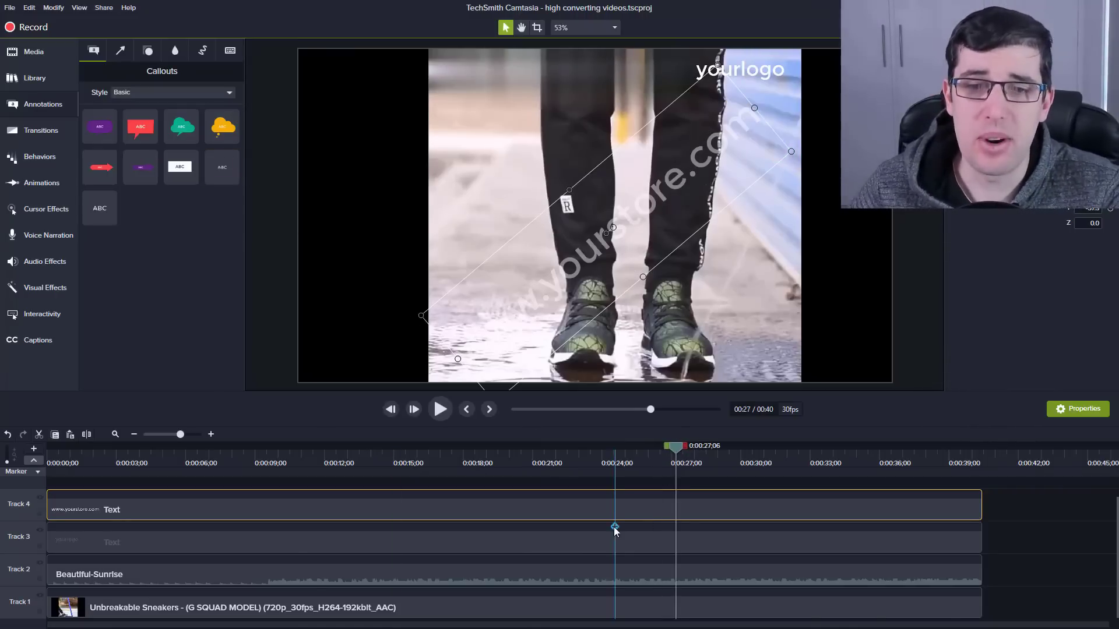
# Add a white text-box callout on a new Track 5 at 0:00:01;10 and place it near the video's lower edge
pyautogui.scroll(1, 614, 531)
pyautogui.moveTo(674, 455); pyautogui.dragTo(77, 486)
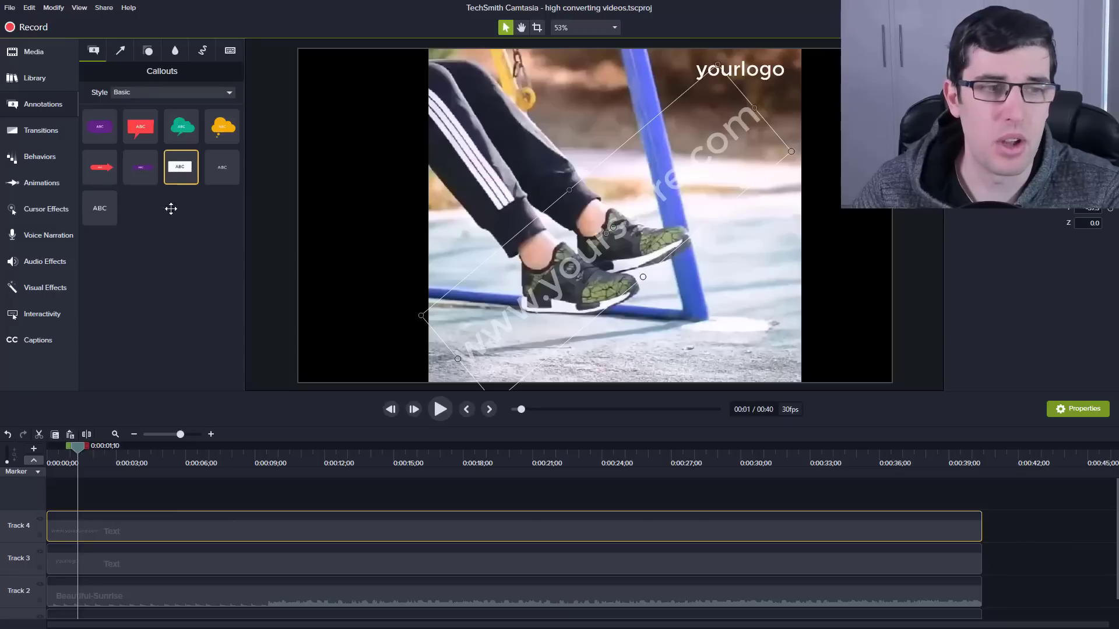
pyautogui.moveTo(181, 167); pyautogui.dragTo(88, 498)
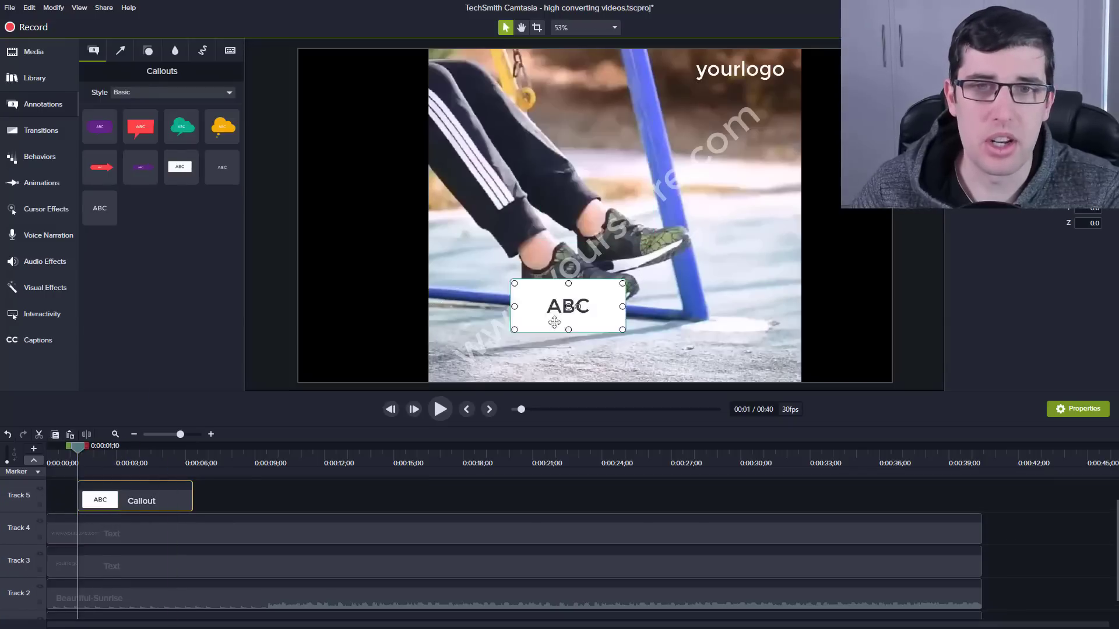
pyautogui.moveTo(554, 322); pyautogui.dragTo(564, 355)
pyautogui.scroll(-1, 65, 529)
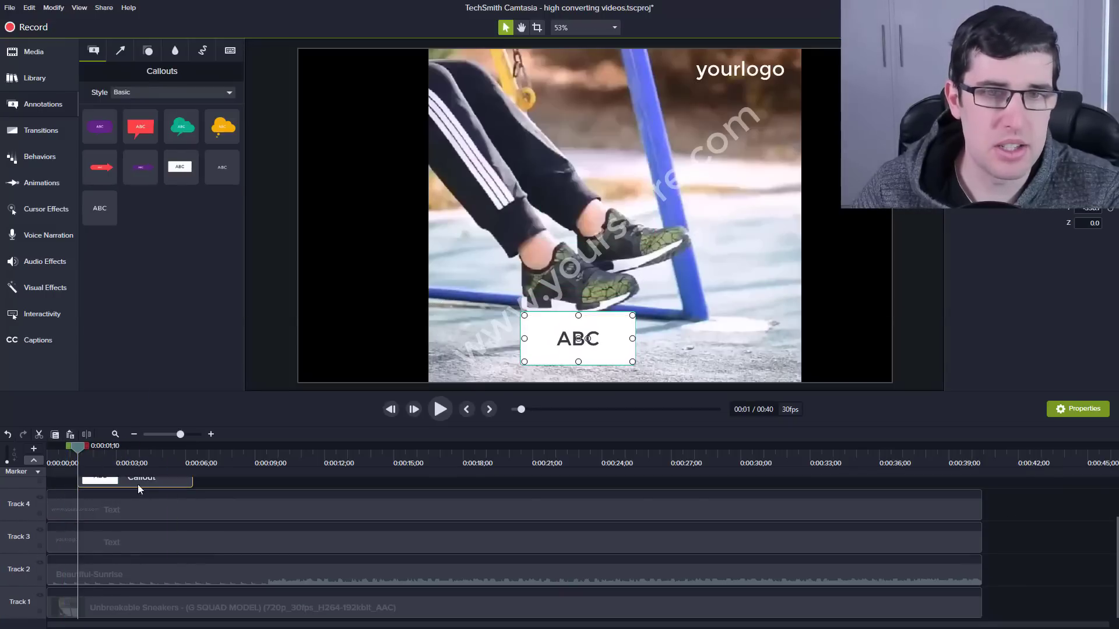
# Move the callout clip to start at 0:00:16;01 and reposition its box in the video's lower-right area
pyautogui.moveTo(78, 447); pyautogui.dragTo(417, 495)
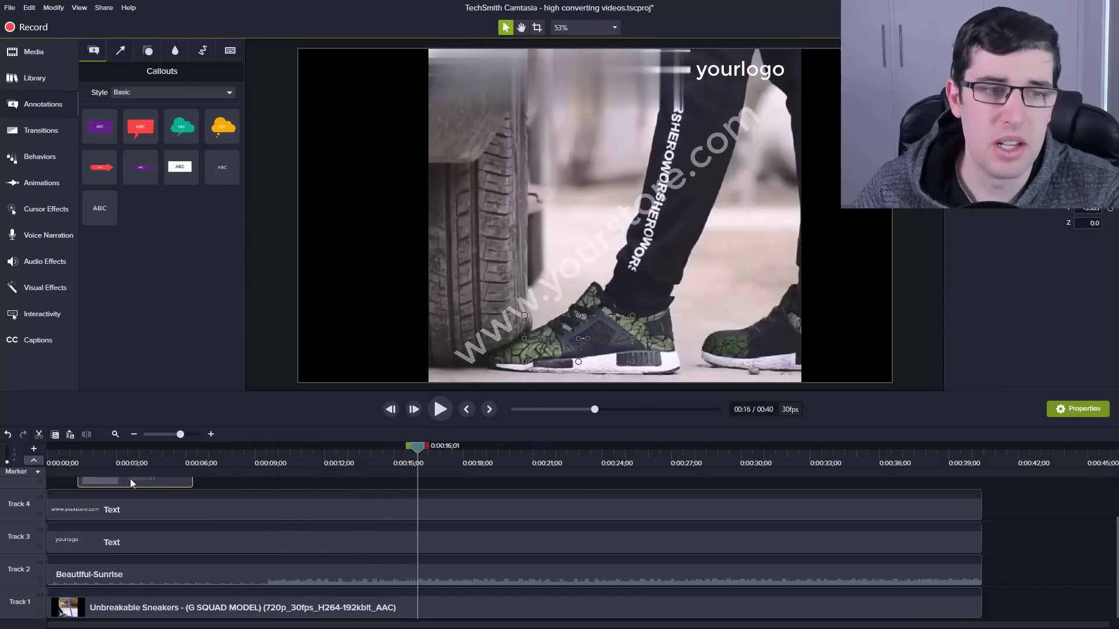
pyautogui.scroll(1, 187, 509)
pyautogui.moveTo(158, 508); pyautogui.dragTo(496, 523)
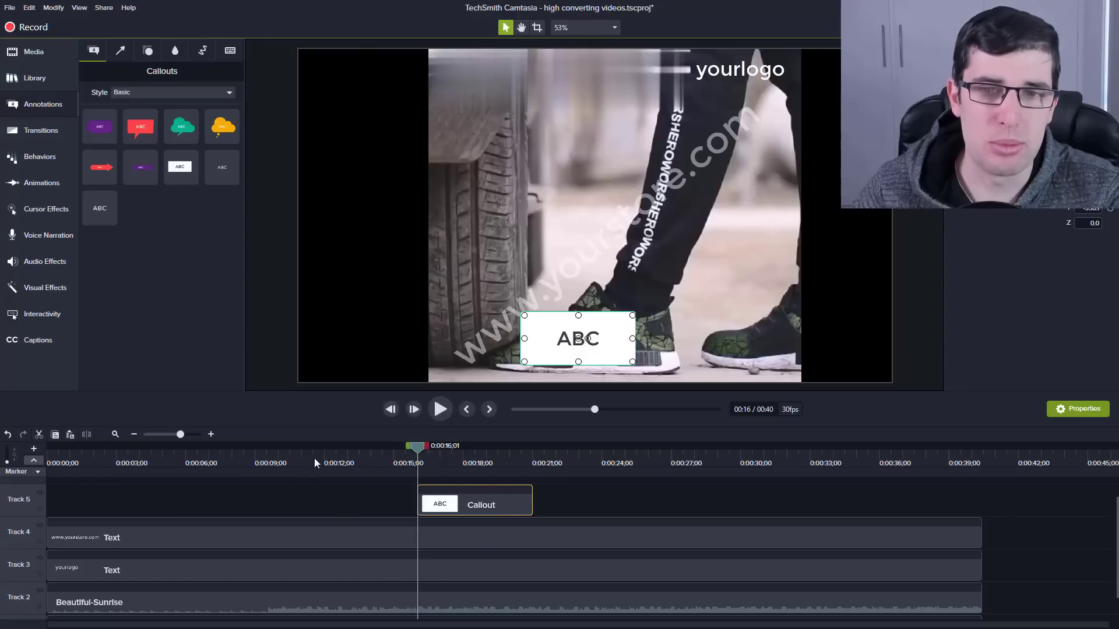
pyautogui.click(218, 463)
pyautogui.moveTo(207, 466); pyautogui.dragTo(428, 509)
pyautogui.moveTo(546, 341); pyautogui.dragTo(666, 347)
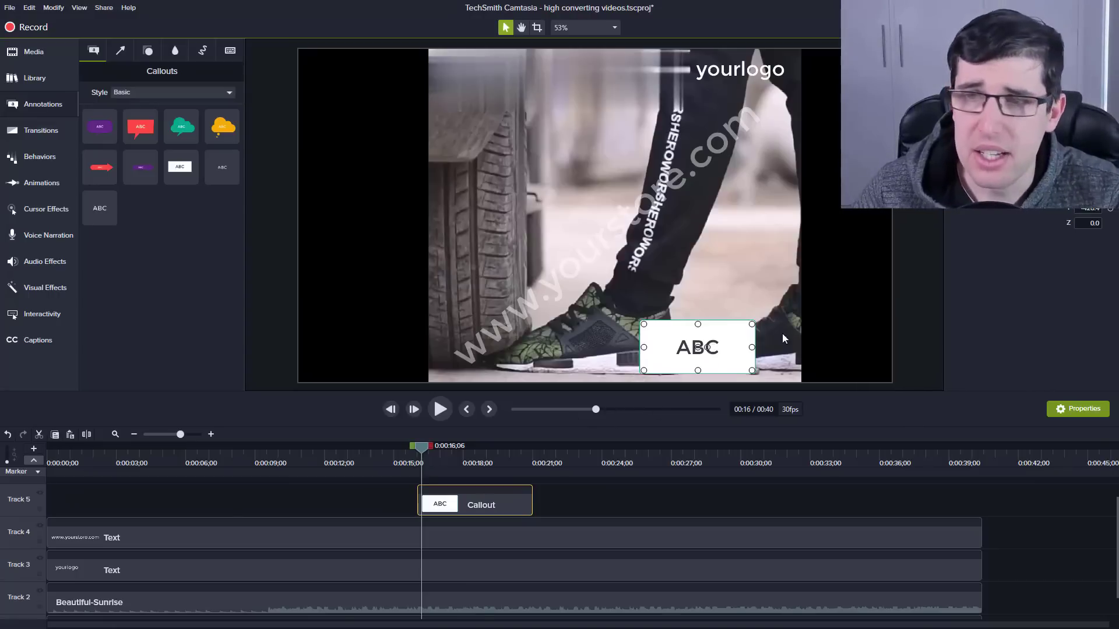
# Try the default light grey swatch for the callout's fill and outline
pyautogui.click(990, 55)
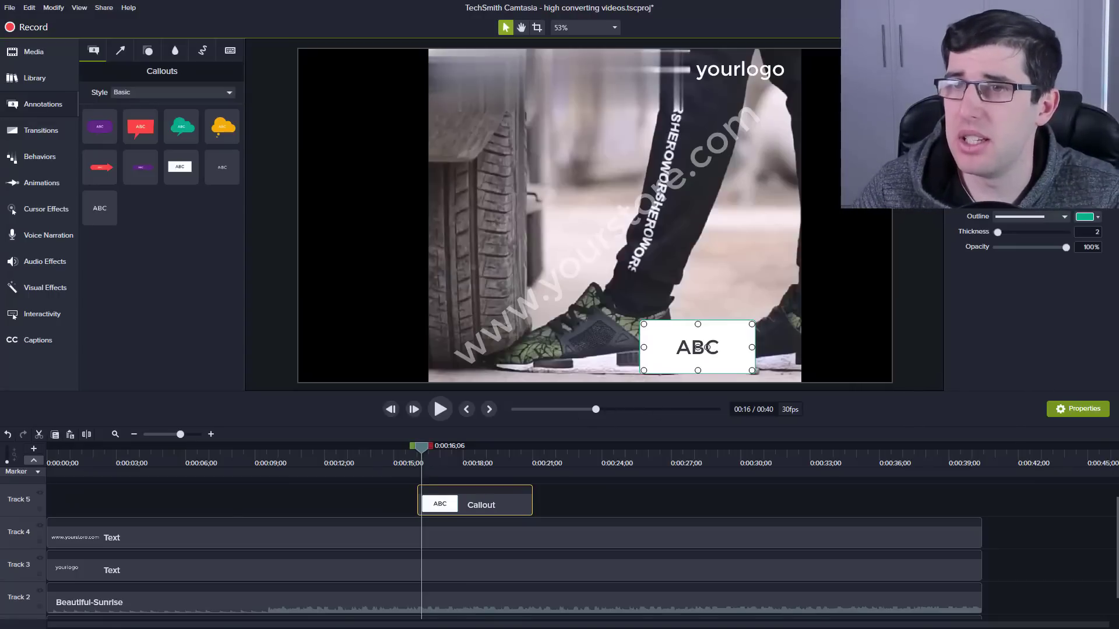
pyautogui.click(1084, 217)
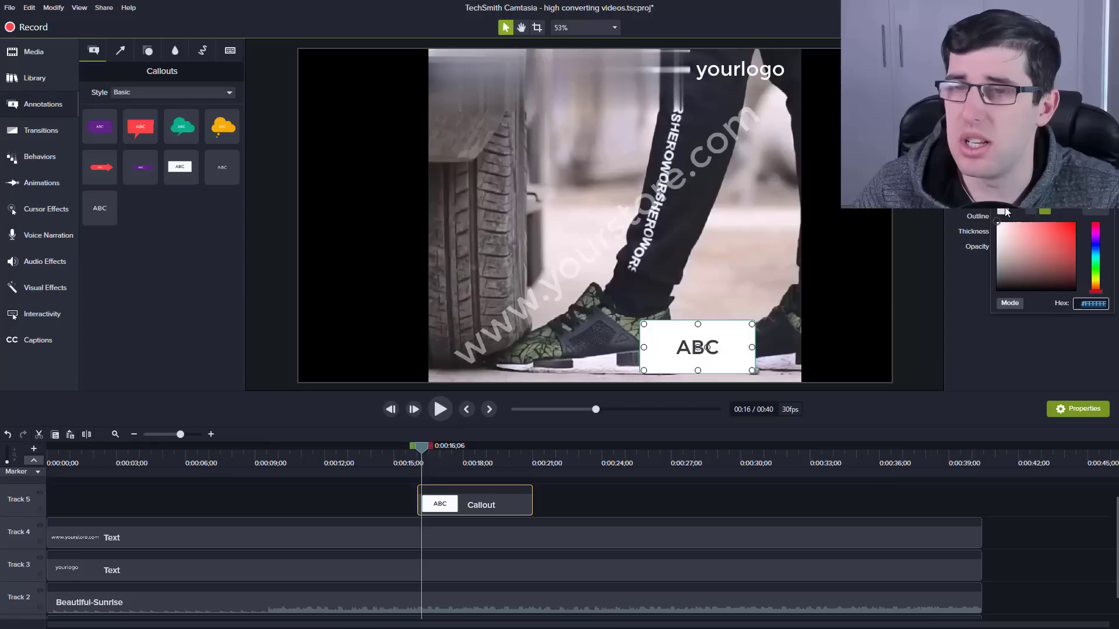
pyautogui.click(1068, 378)
pyautogui.click(1099, 216)
pyautogui.click(1006, 261)
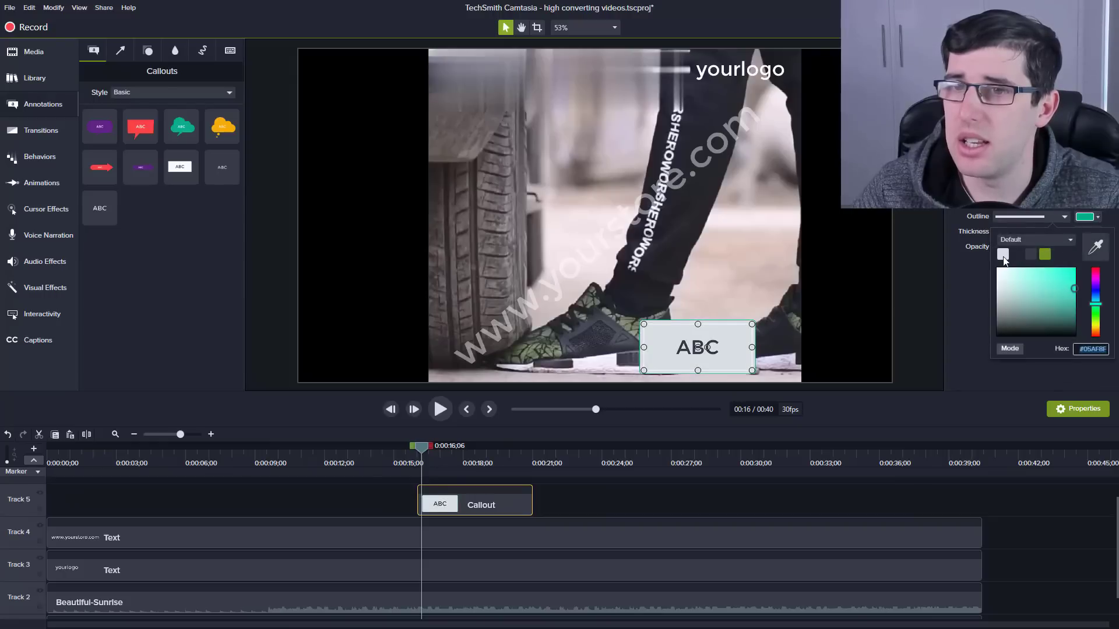
pyautogui.click(979, 355)
pyautogui.click(670, 318)
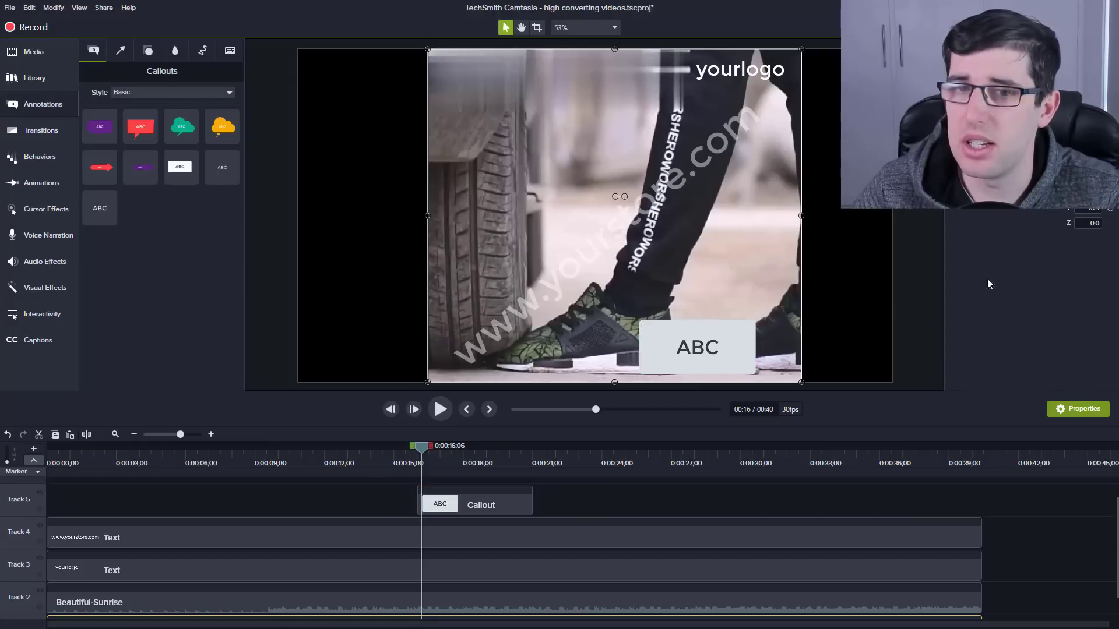
pyautogui.click(743, 354)
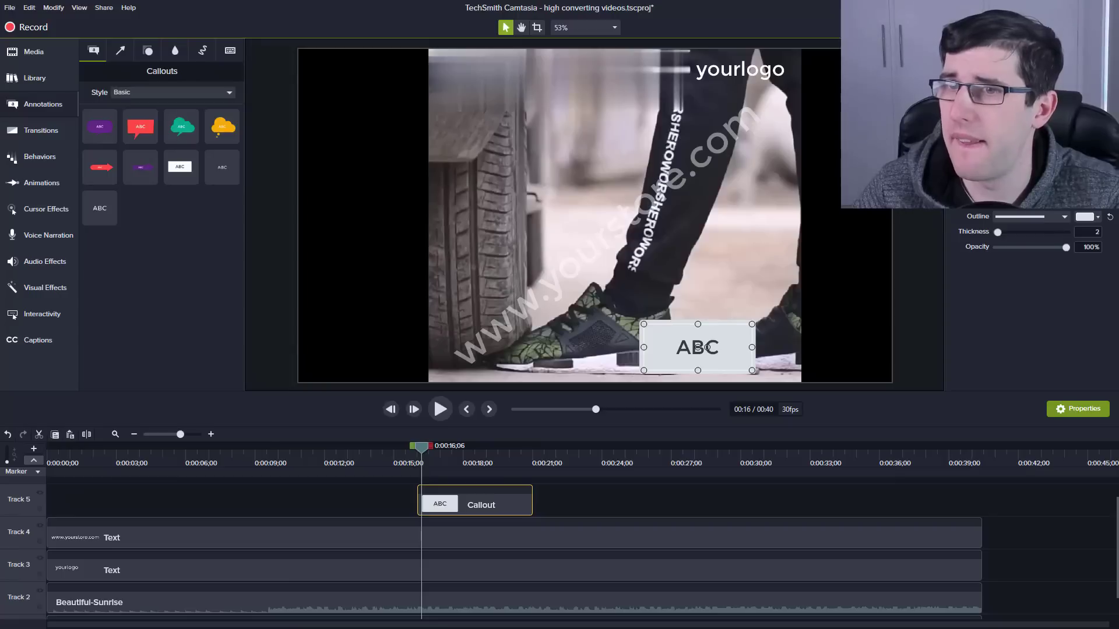
# Set the callout's fill to #EDEDED and lighten its outline to blend with it
pyautogui.click(1098, 216)
pyautogui.click(997, 227)
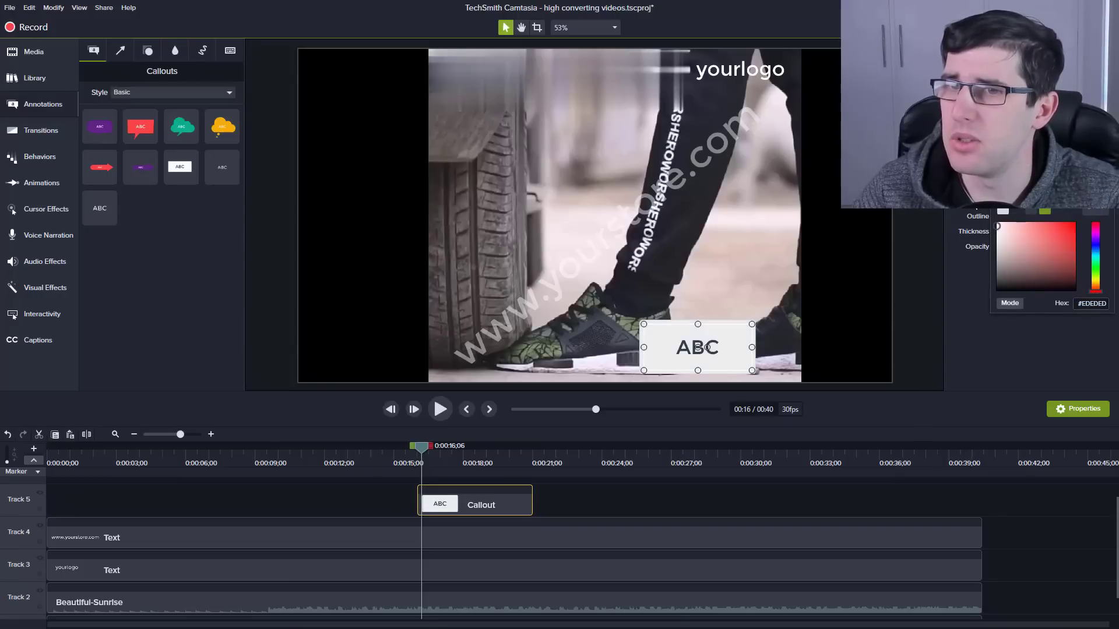
pyautogui.click(995, 339)
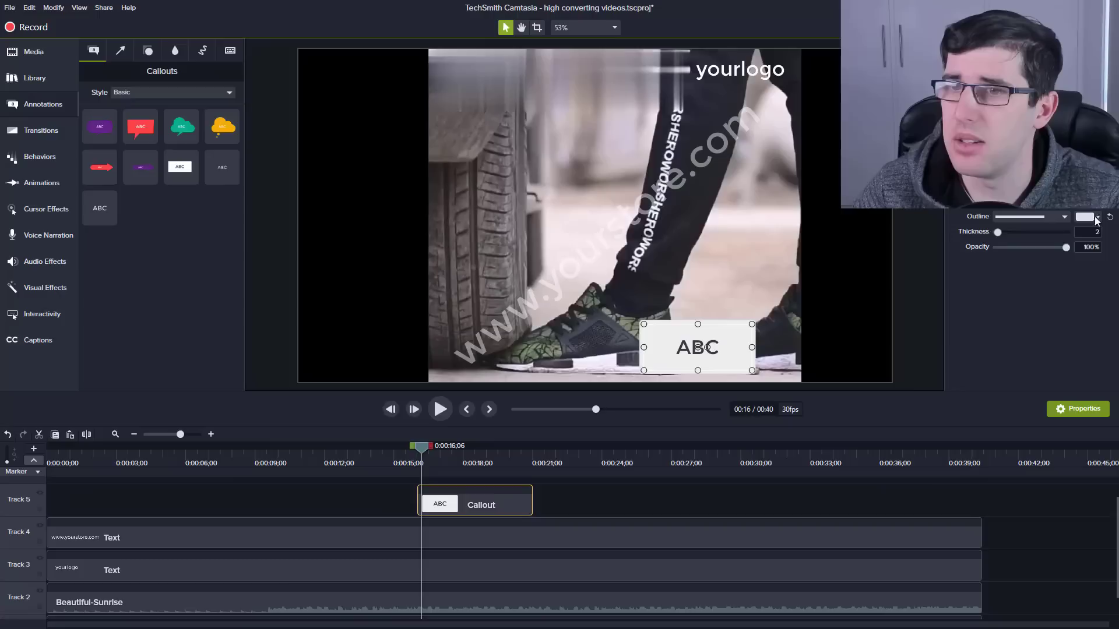
pyautogui.click(1095, 219)
pyautogui.click(976, 347)
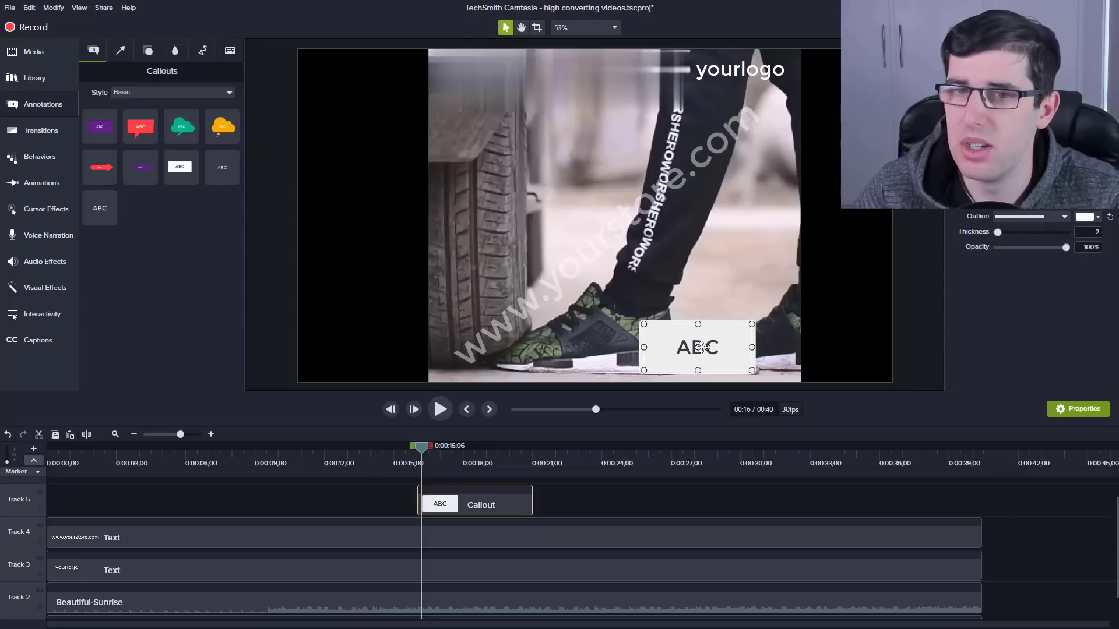
# Clear the callout's ABC text, widen the box and reposition it near the video's lower edge
pyautogui.scroll(-3, 1026, 227)
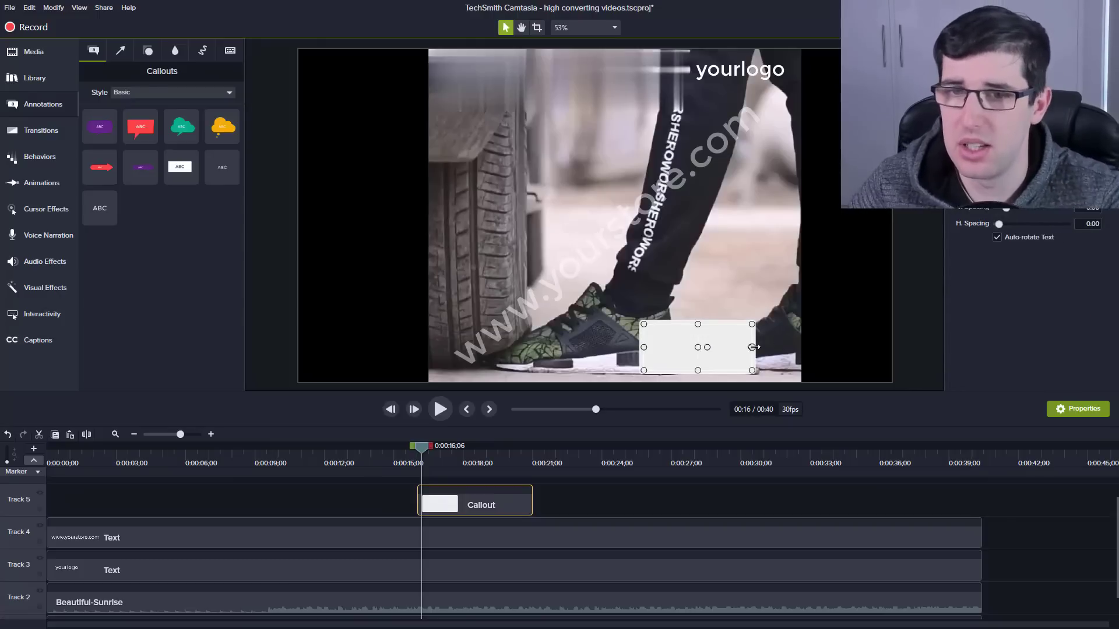
pyautogui.moveTo(752, 347); pyautogui.dragTo(791, 347)
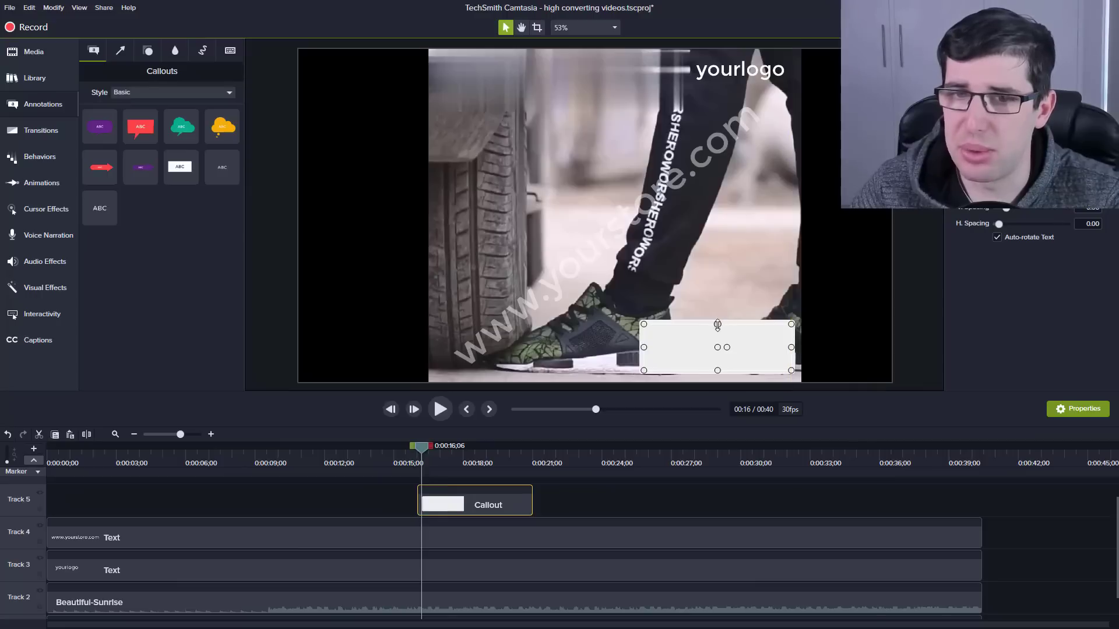
pyautogui.moveTo(717, 324); pyautogui.dragTo(614, 318)
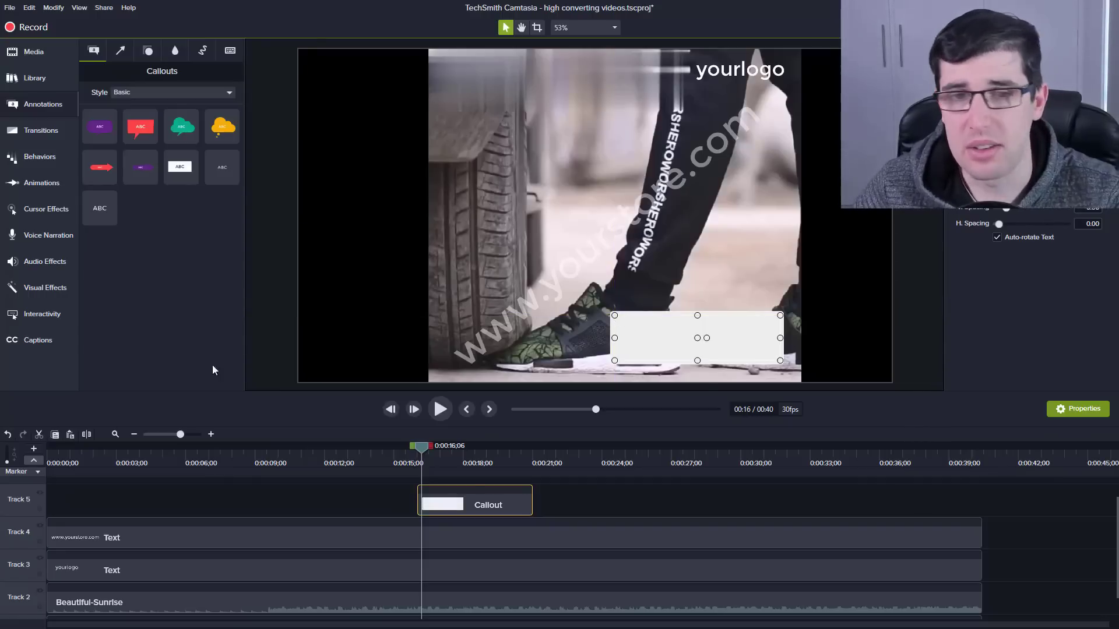
pyautogui.moveTo(670, 340)
pyautogui.mouseDown()
pyautogui.moveTo(654, 346)
pyautogui.moveTo(665, 350)
pyautogui.mouseUp()
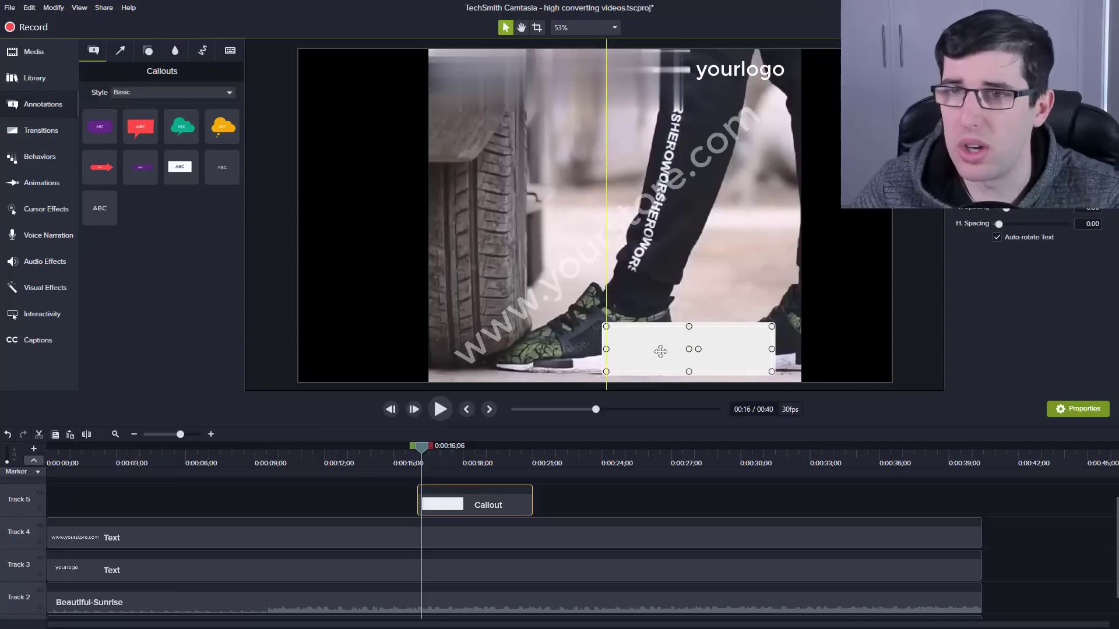
# Change the callout's fill and outline colour to white (#FFFFFF)
pyautogui.scroll(5, 1025, 227)
pyautogui.click(1085, 217)
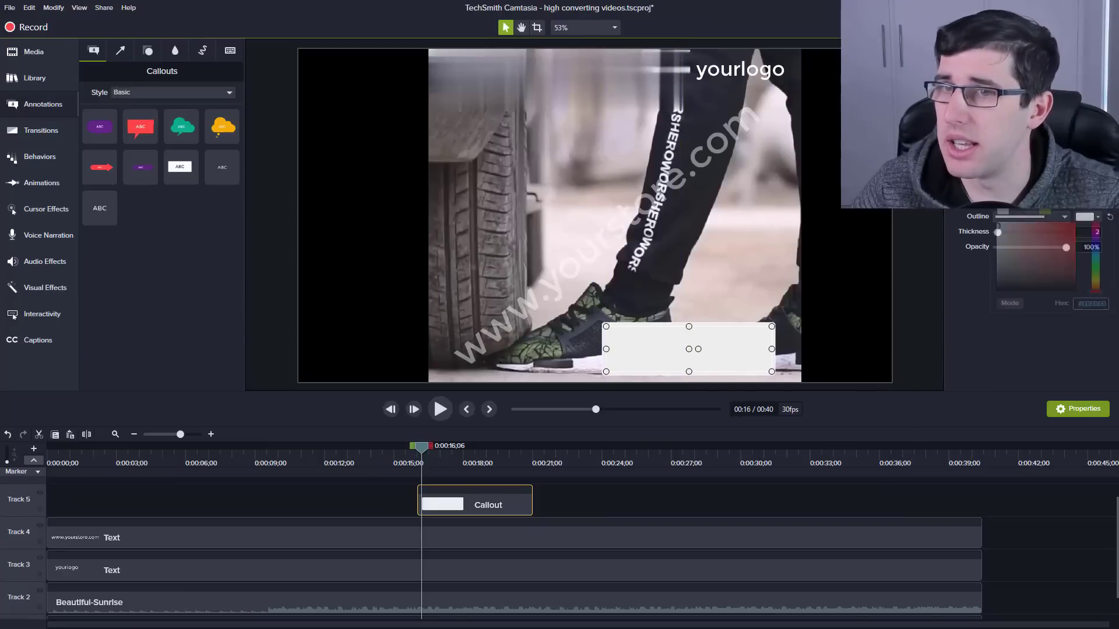
pyautogui.moveTo(998, 232); pyautogui.dragTo(992, 211)
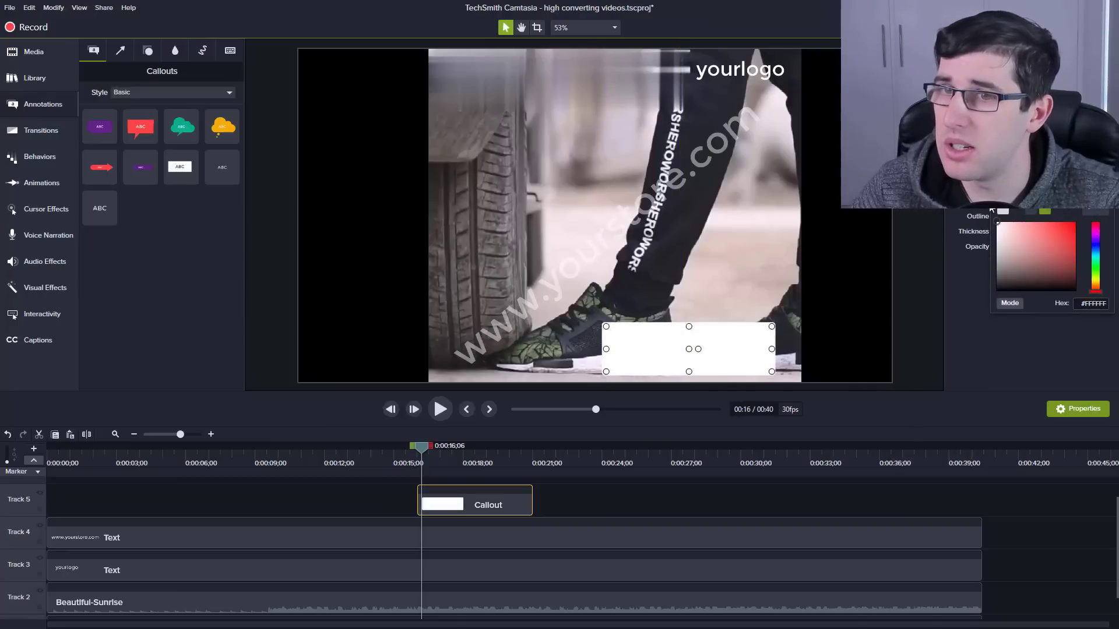
pyautogui.click(988, 291)
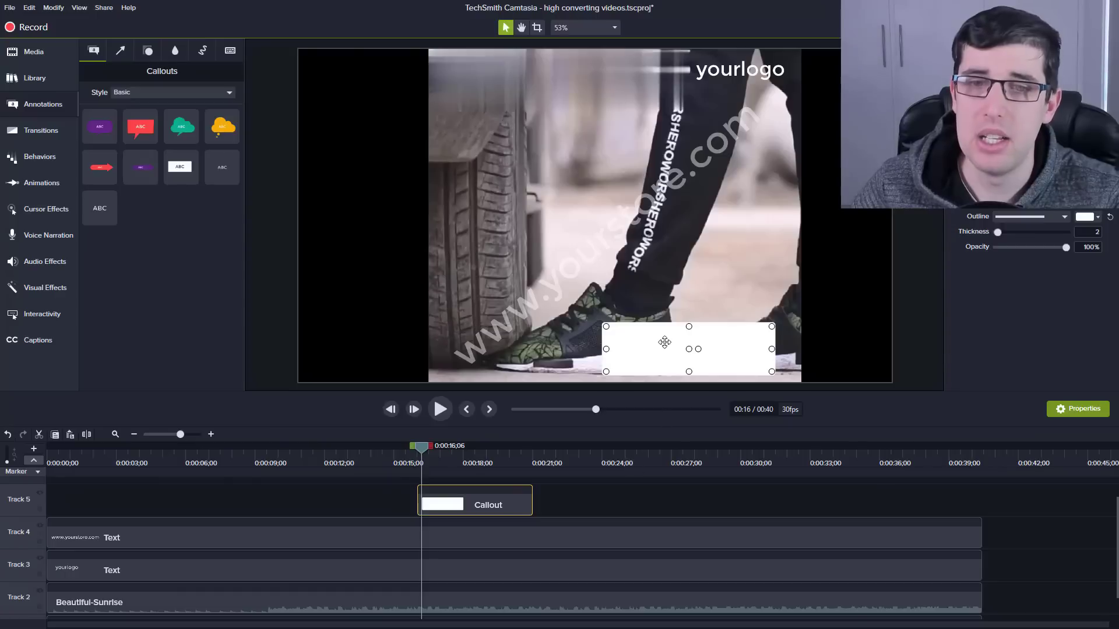
# Make the callout box flatter, position it near the video's lower centre, and lower its fill opacity and set its outline opacity to 69%
pyautogui.moveTo(664, 342); pyautogui.dragTo(576, 359)
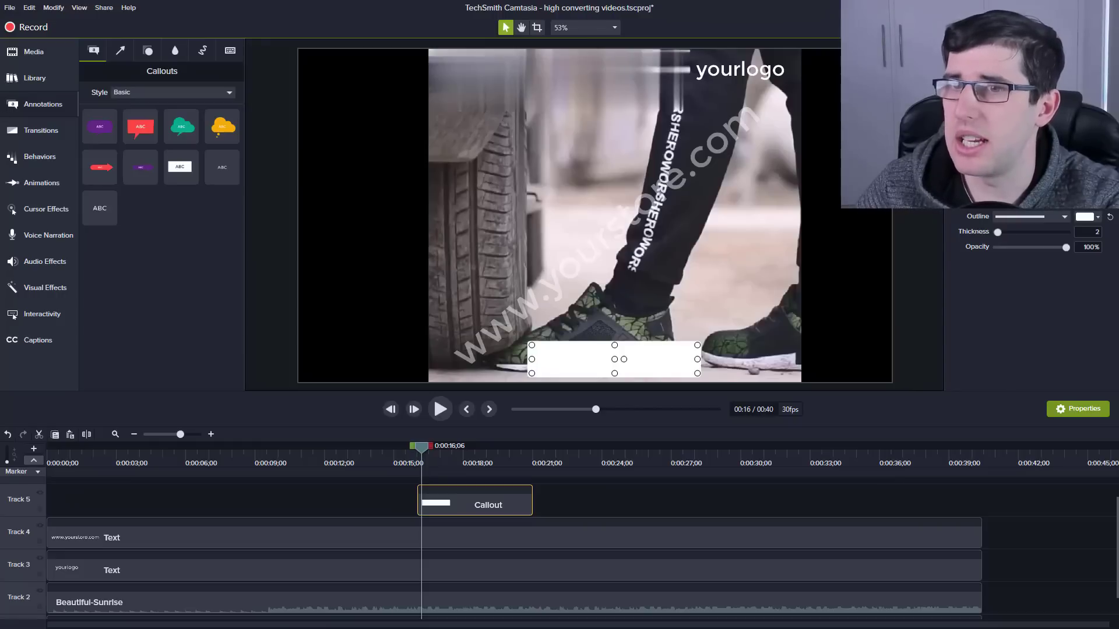
pyautogui.moveTo(1063, 192); pyautogui.dragTo(1026, 192)
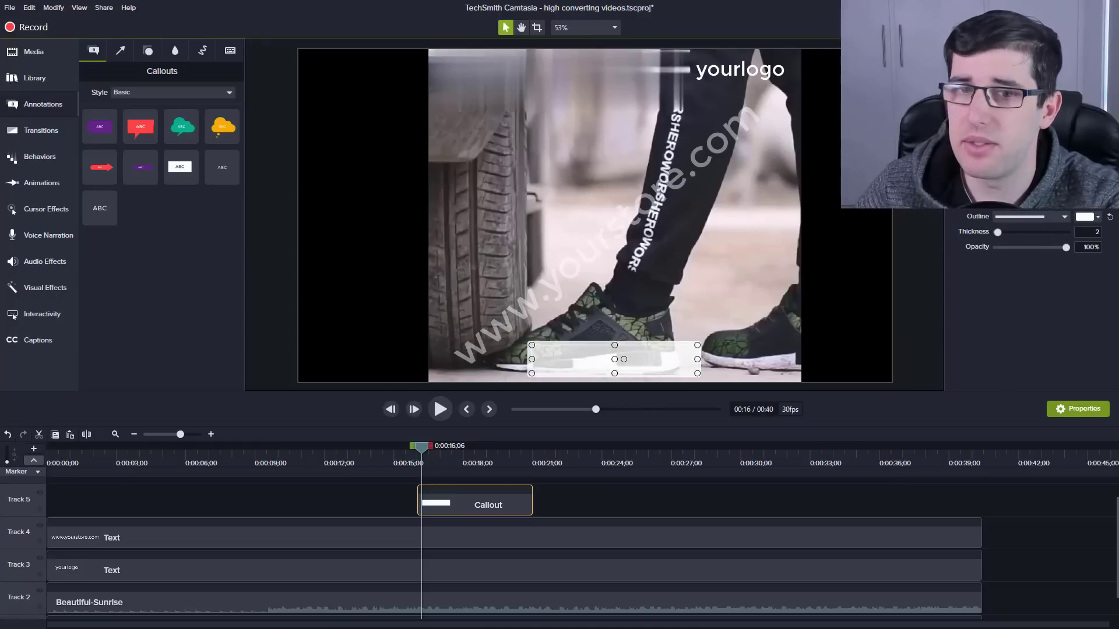
pyautogui.moveTo(1068, 246); pyautogui.dragTo(1044, 247)
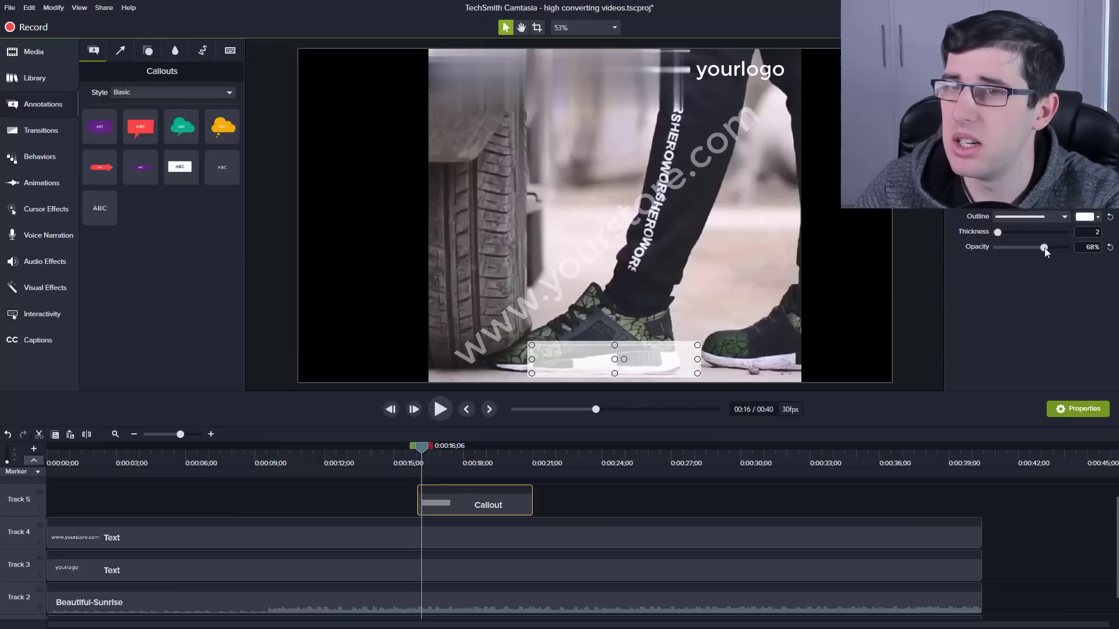
# Add a plain ABC text annotation over the callout box and align its Track 6 clip with the callout clip on Track 5
pyautogui.click(441, 409)
pyautogui.moveTo(448, 445); pyautogui.dragTo(515, 458)
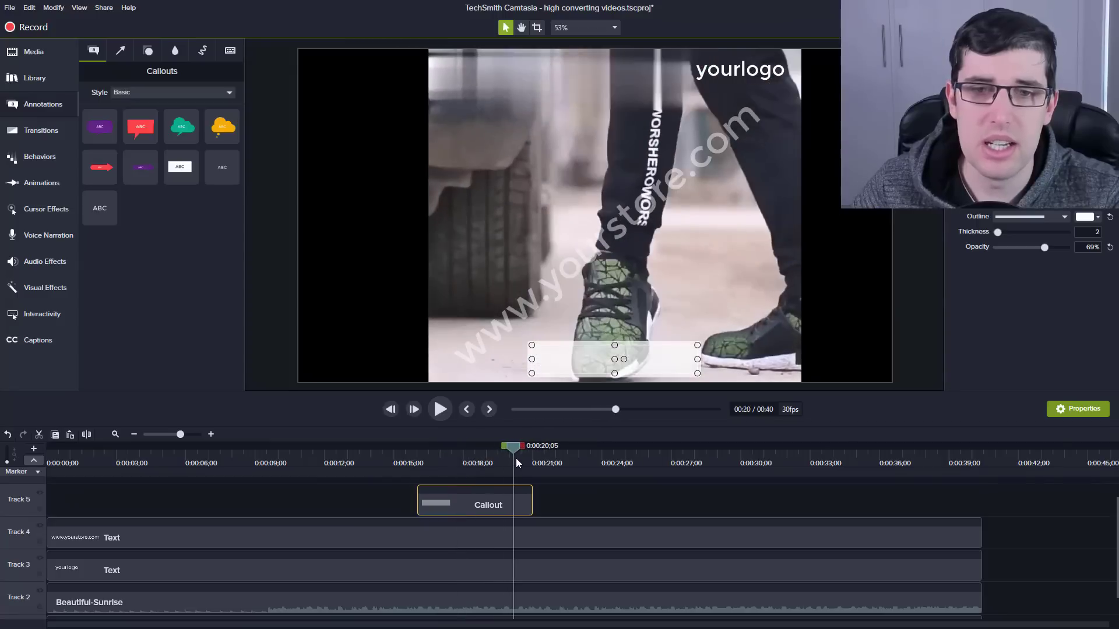
pyautogui.moveTo(108, 206); pyautogui.dragTo(567, 360)
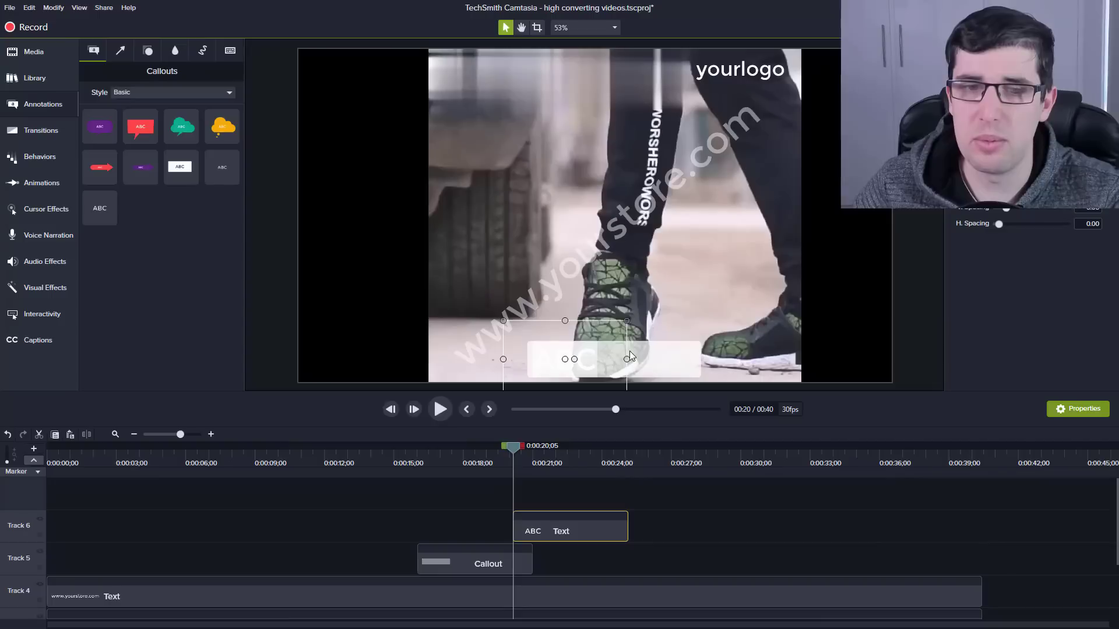
pyautogui.click(524, 516)
pyautogui.moveTo(600, 522); pyautogui.dragTo(508, 532)
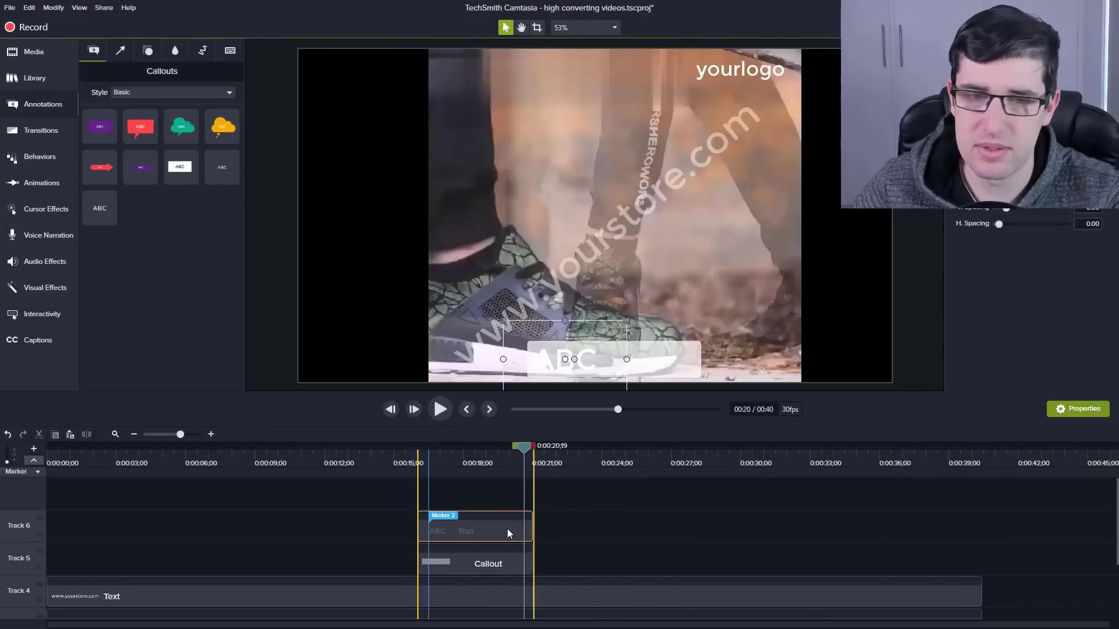
pyautogui.click(431, 515)
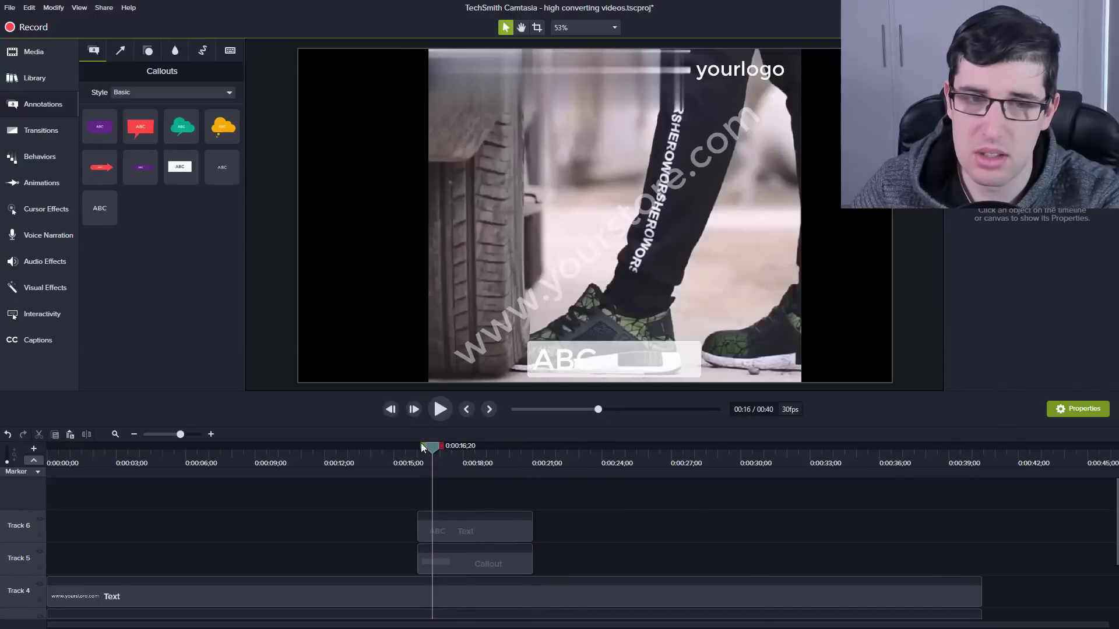
# Try a heavier font from the font list for the ABC text
pyautogui.click(465, 532)
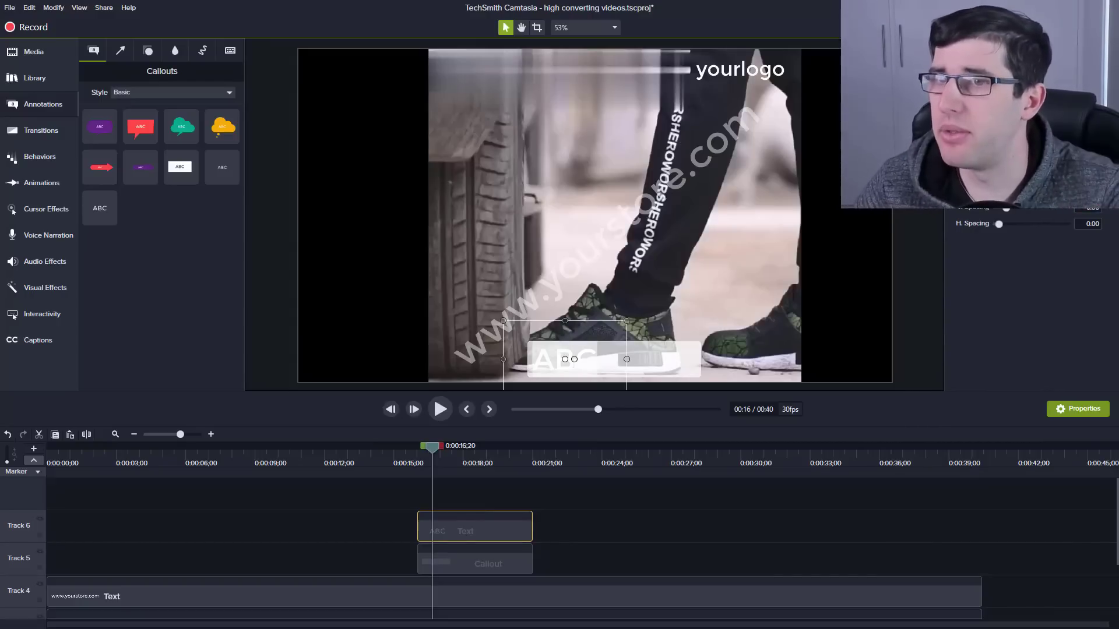
pyautogui.click(1031, 175)
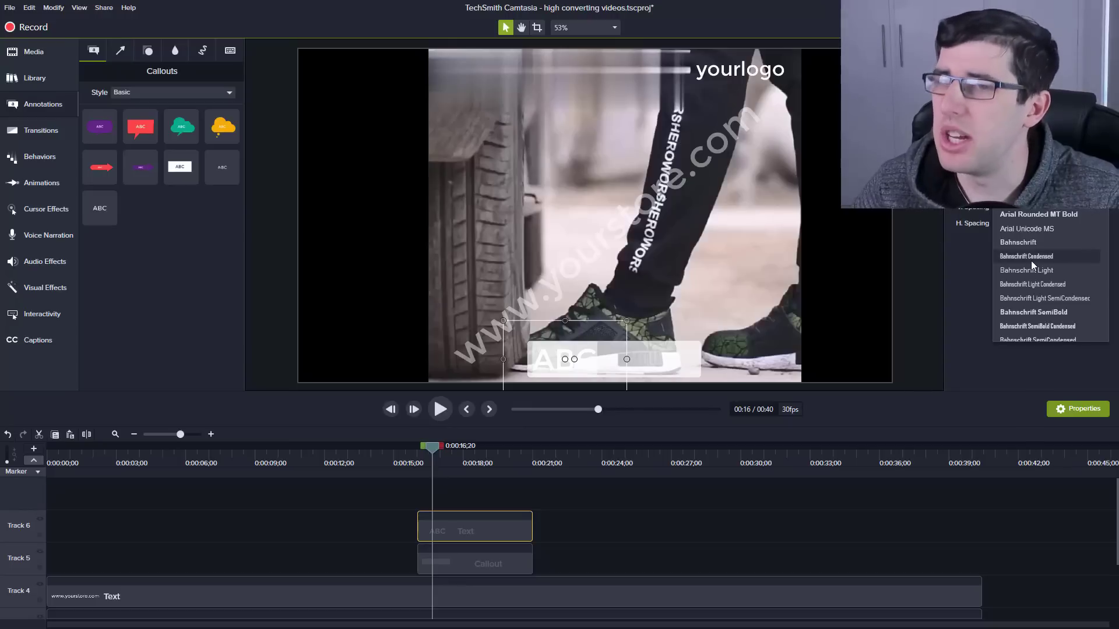
pyautogui.scroll(-20, 1030, 253)
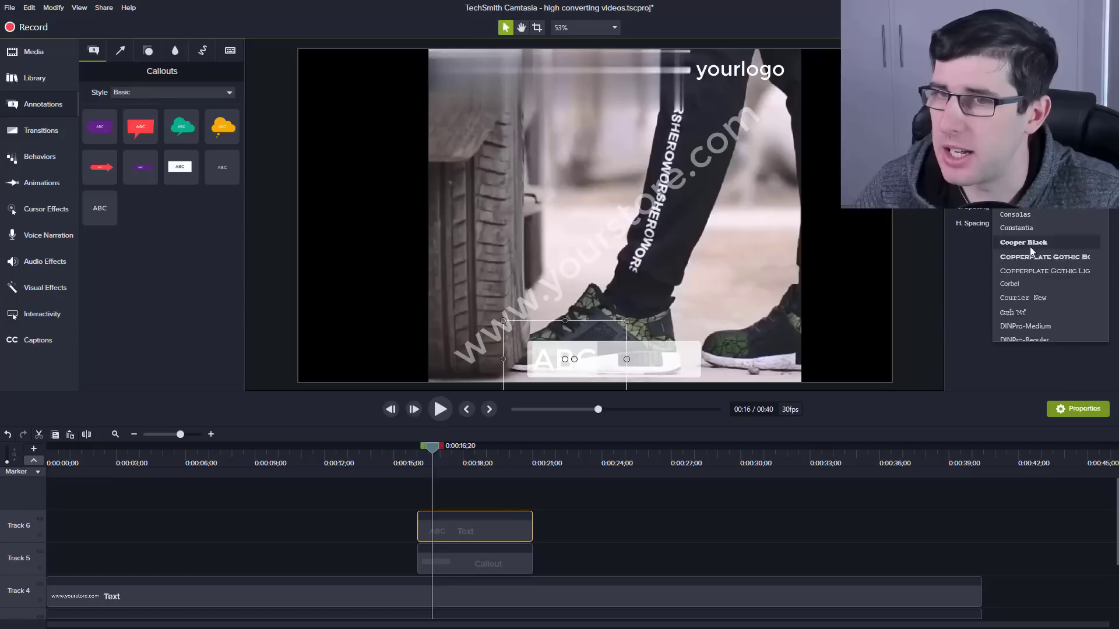
pyautogui.scroll(-20, 1029, 246)
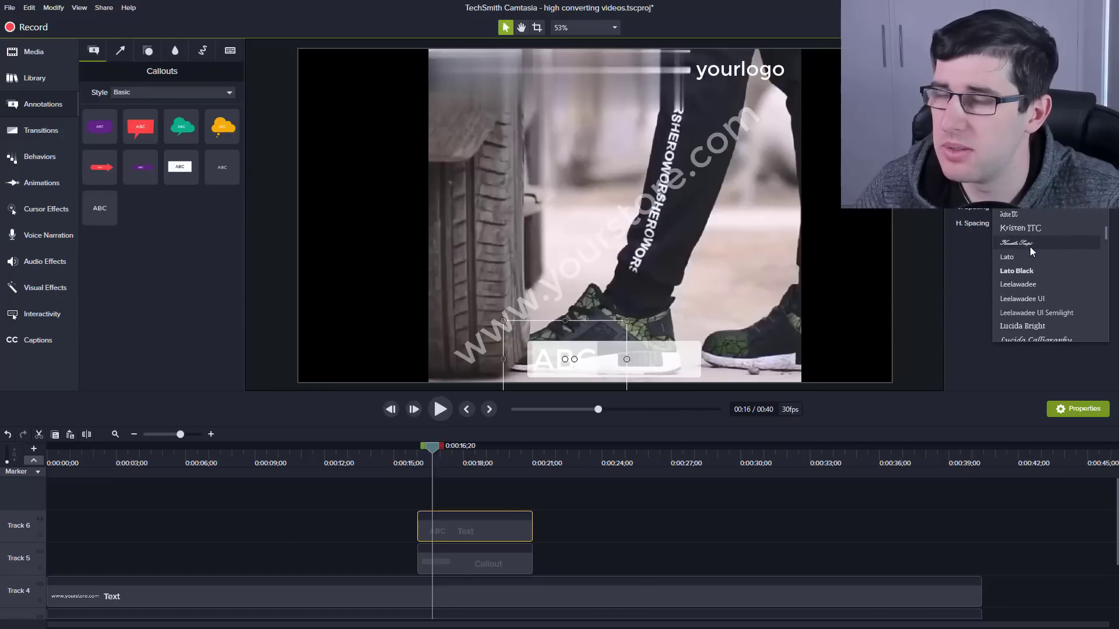
pyautogui.scroll(-10, 1030, 246)
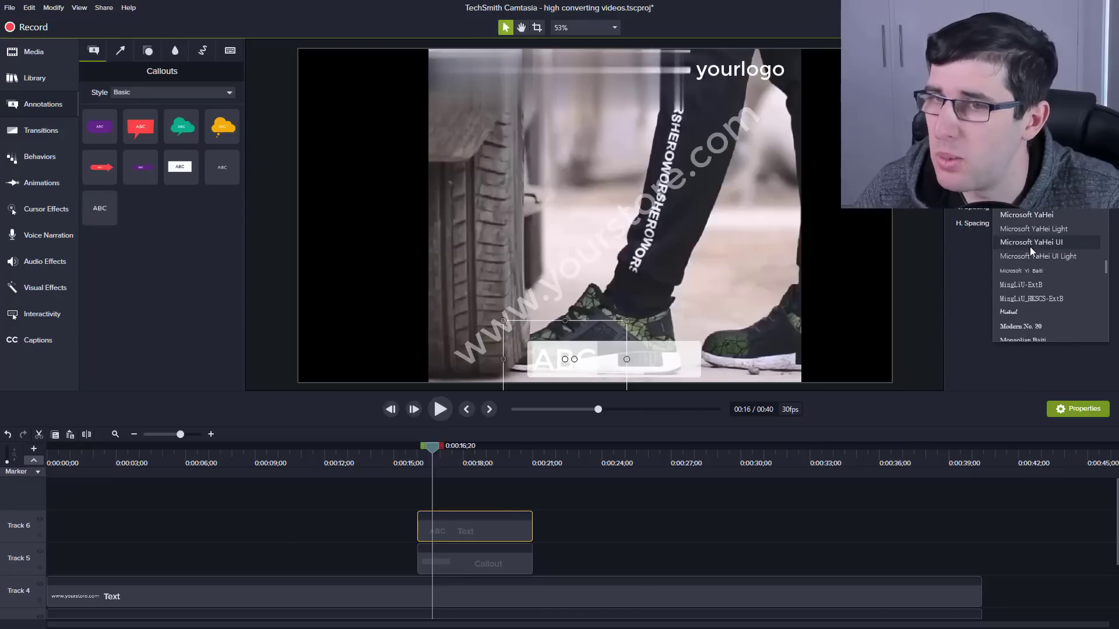
pyautogui.scroll(-5, 1029, 246)
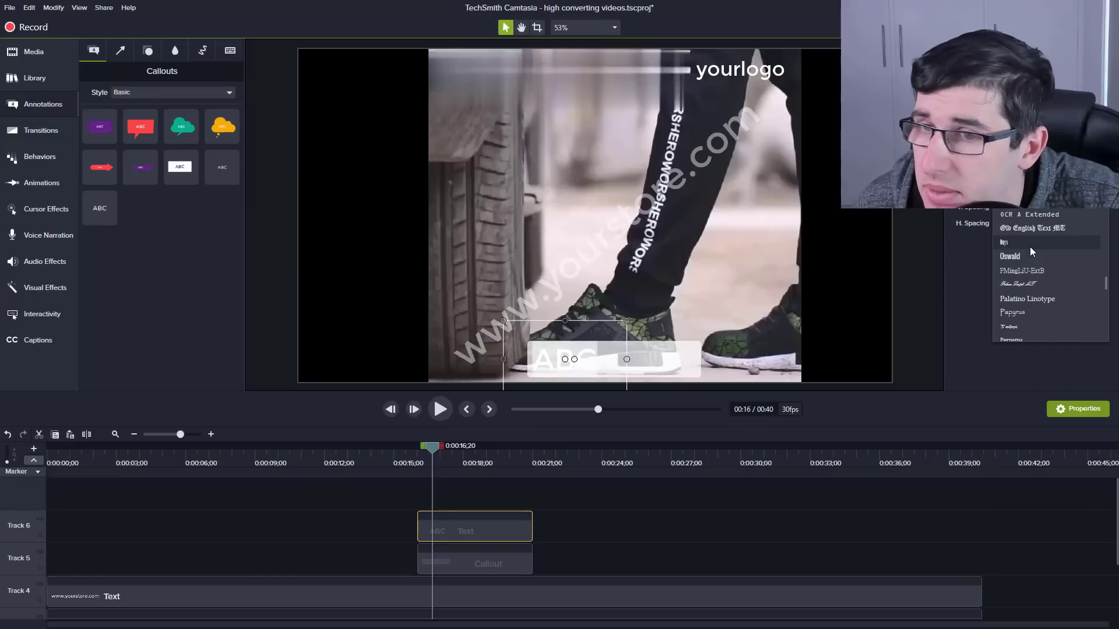
pyautogui.scroll(-2, 1029, 246)
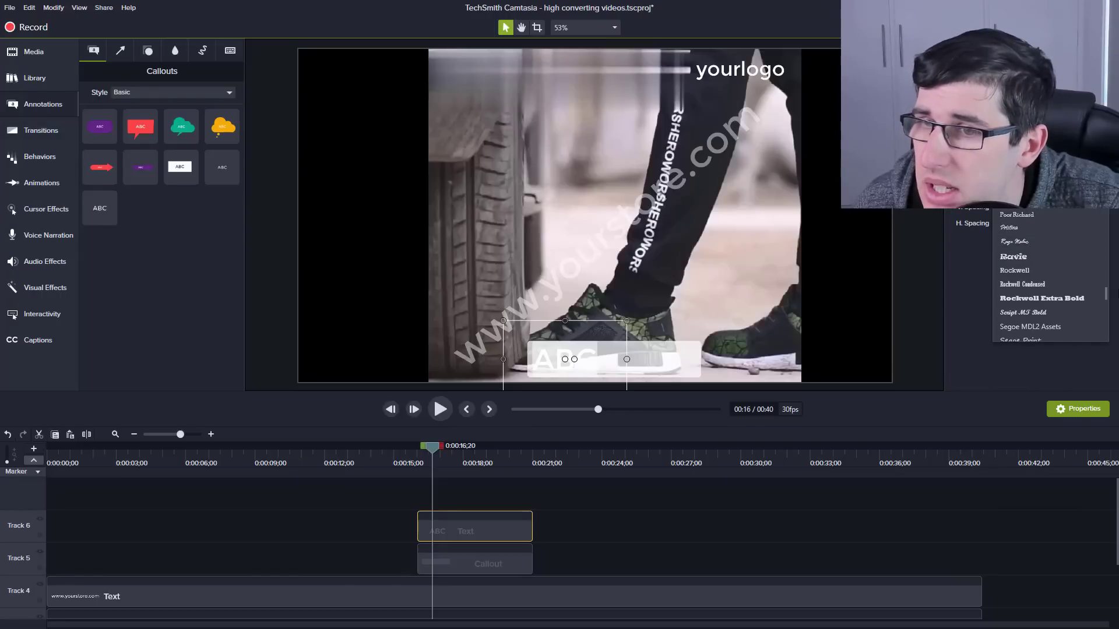
pyautogui.moveTo(1105, 297); pyautogui.dragTo(1107, 209)
pyautogui.click(1025, 212)
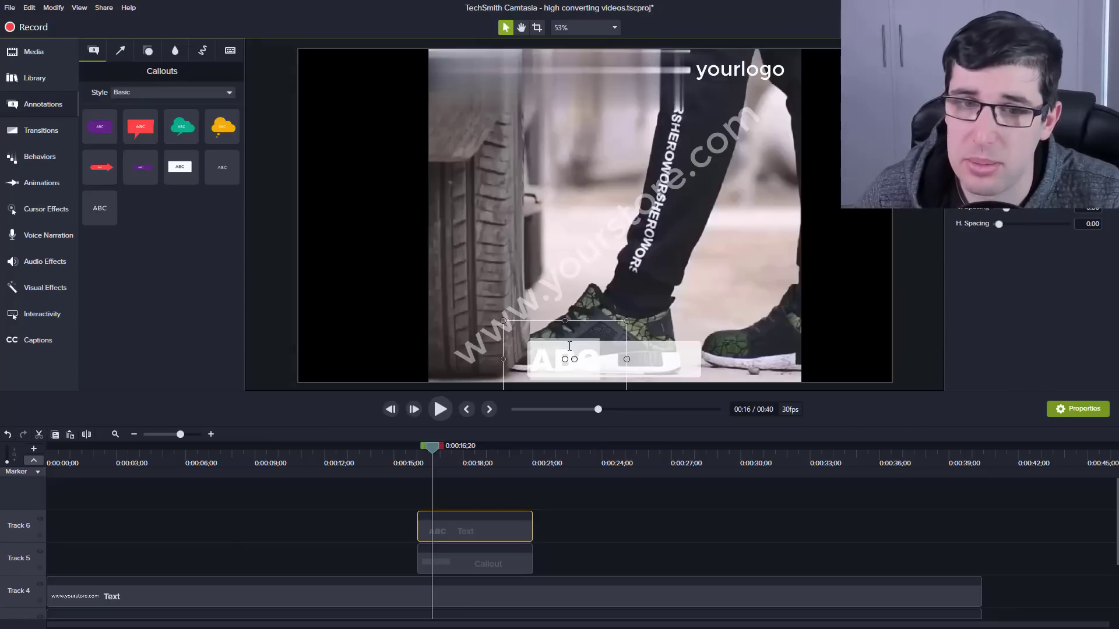
# Try replacing the ABC text with a slogan starting "Not Even Cars Can Ruin These"
pyautogui.doubleClick(612, 359)
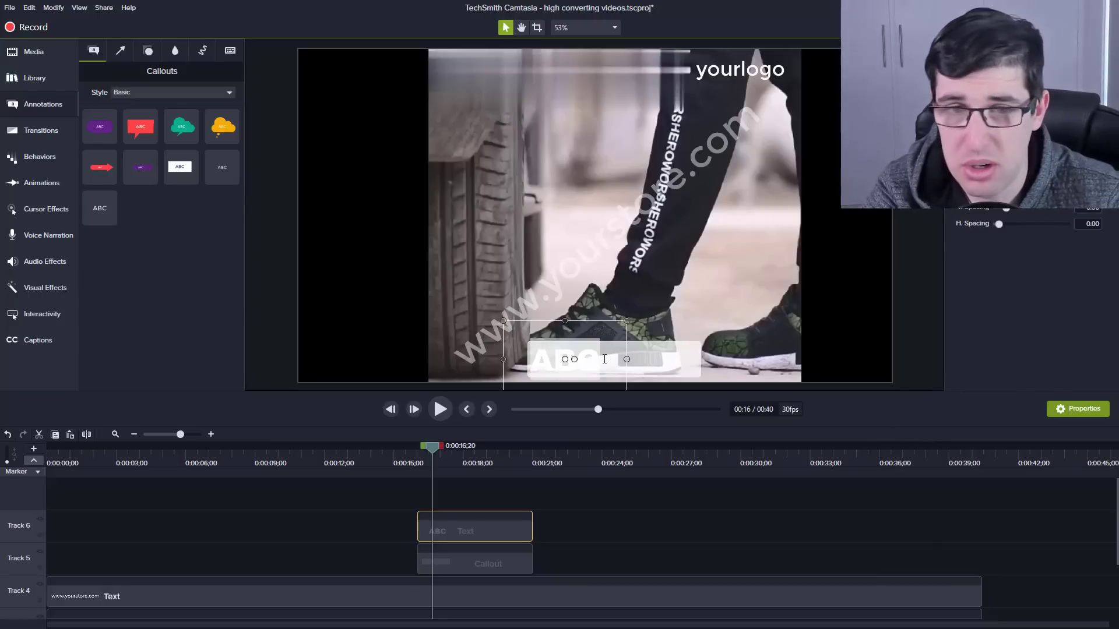
pyautogui.write('Not')
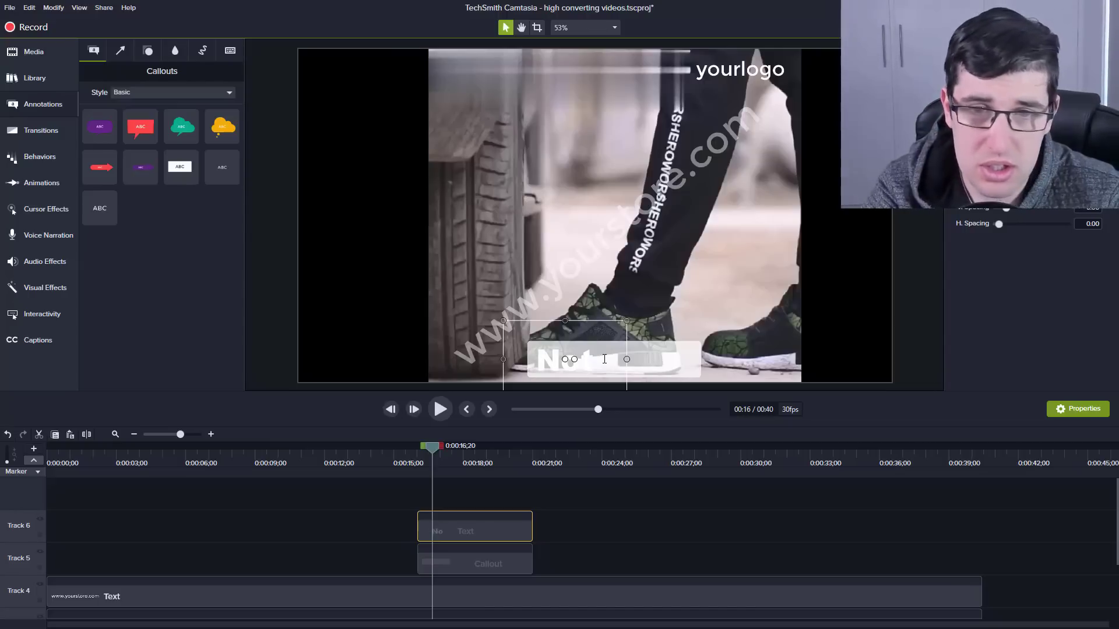
pyautogui.write(' Even Cars')
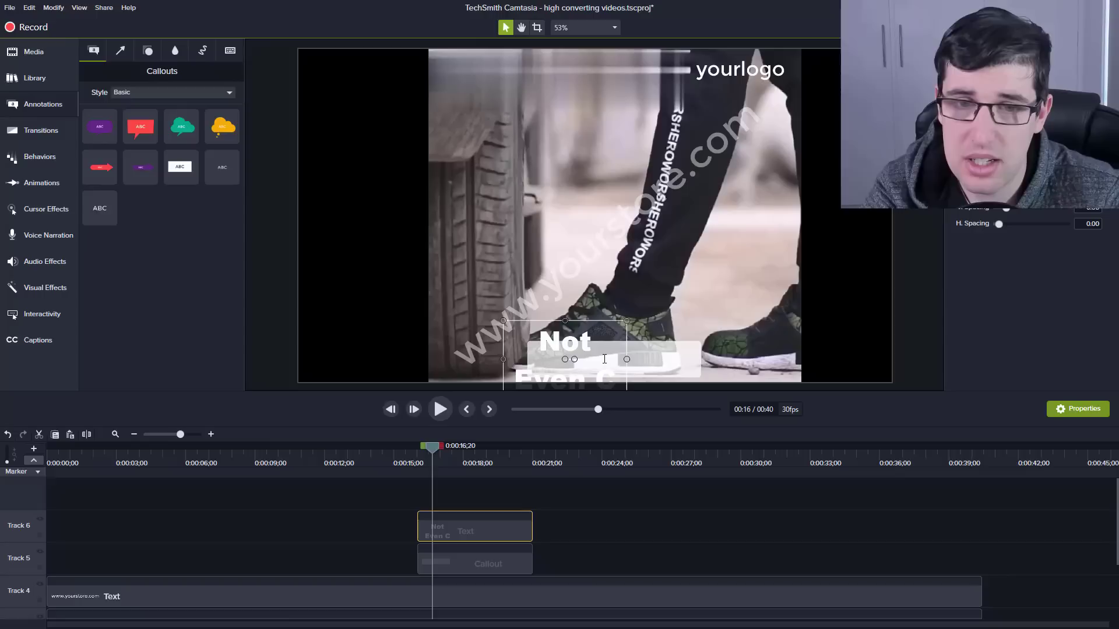
pyautogui.write(' Can Ruin')
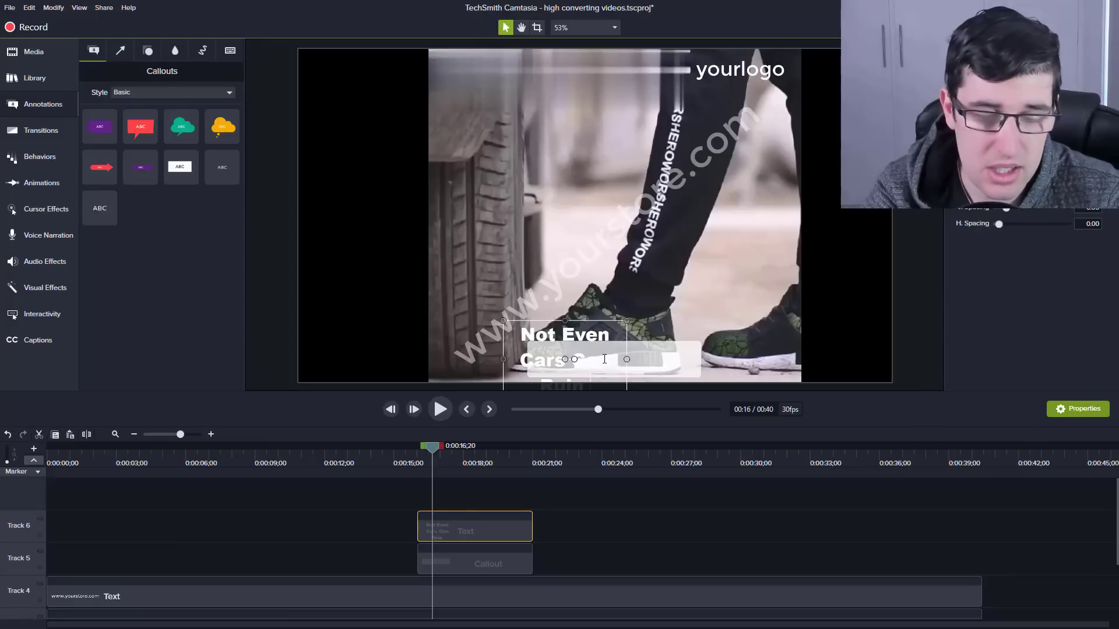
pyautogui.write(' These S')
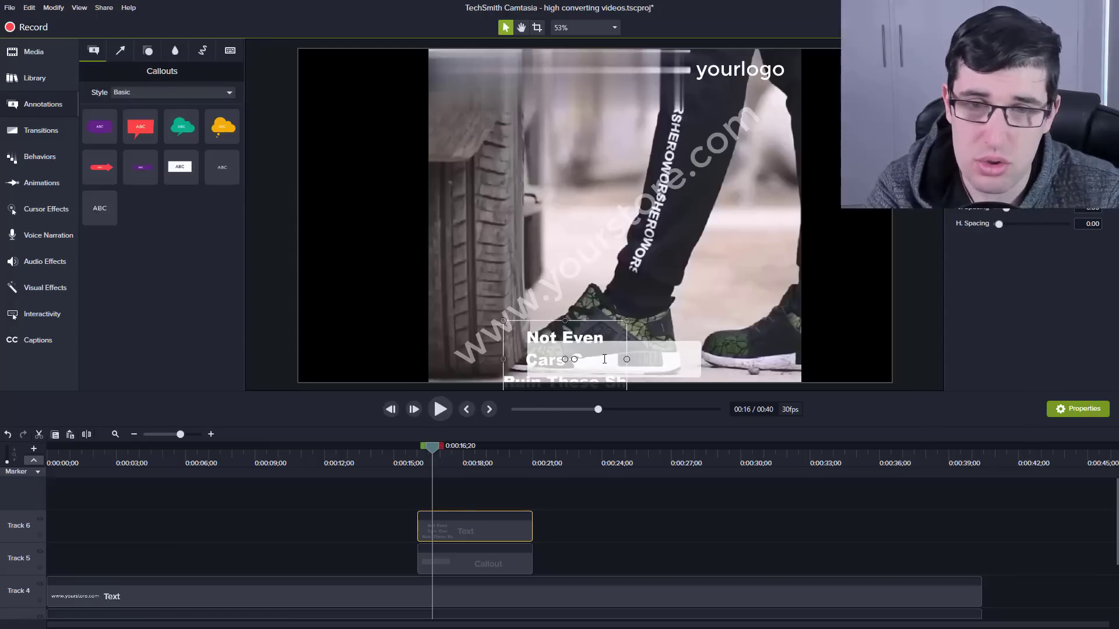
# Replace the slogan with "Keep Your Feet Safe Even From Vehicles"
pyautogui.hotkey('ctrl', 'a')
pyautogui.press('BackSpace')
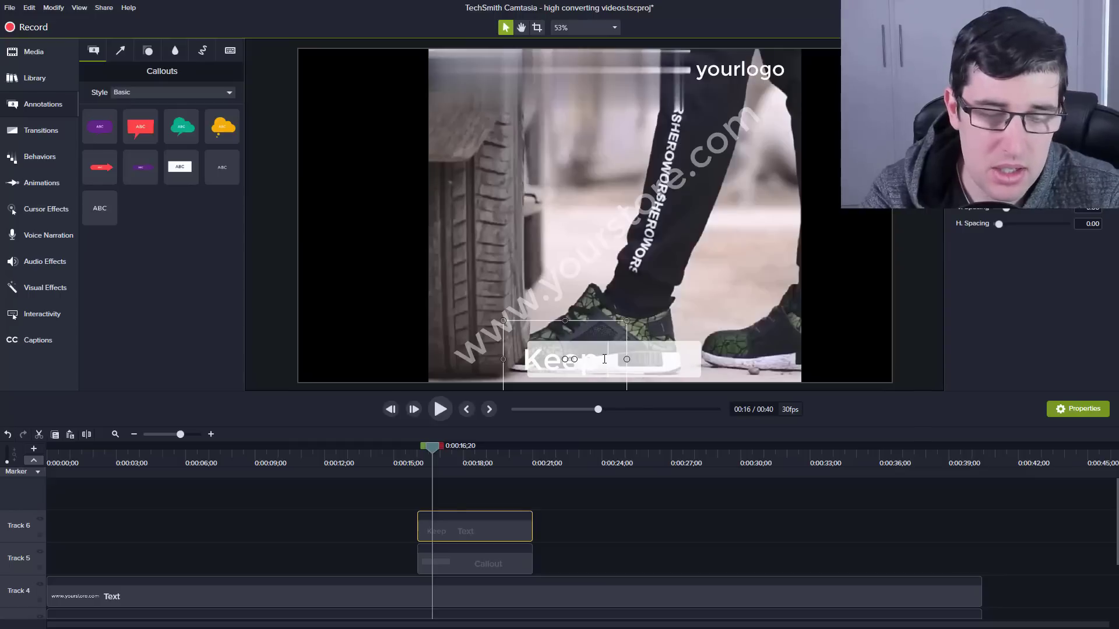
pyautogui.write('Your Feet')
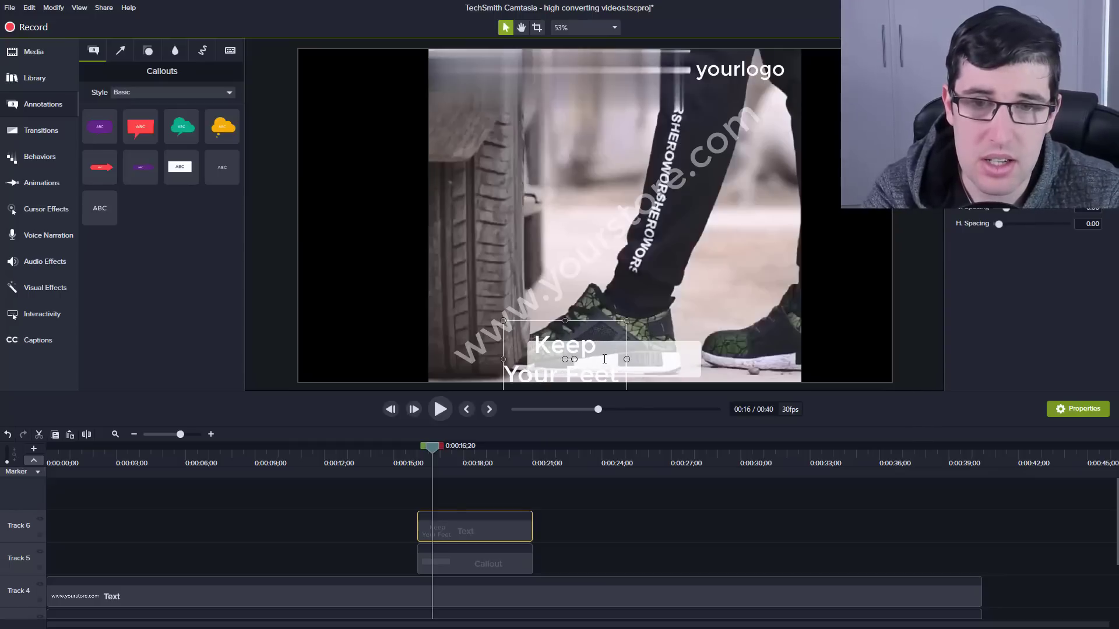
pyautogui.write(' Safe E')
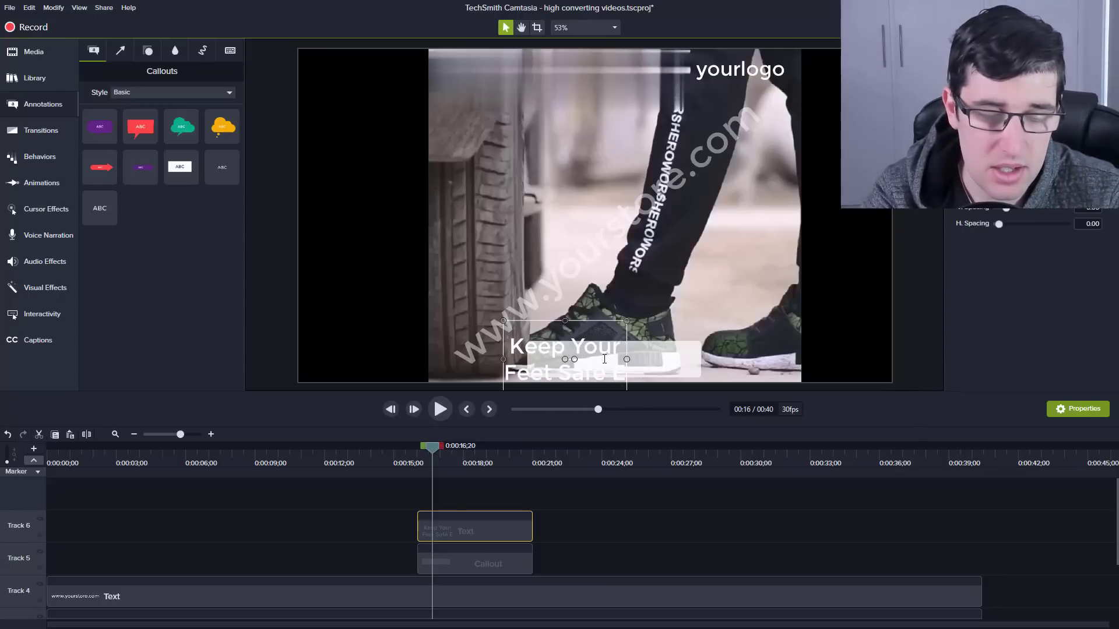
pyautogui.press('BackSpace')
pyautogui.press('BackSpace')
pyautogui.write('ven')
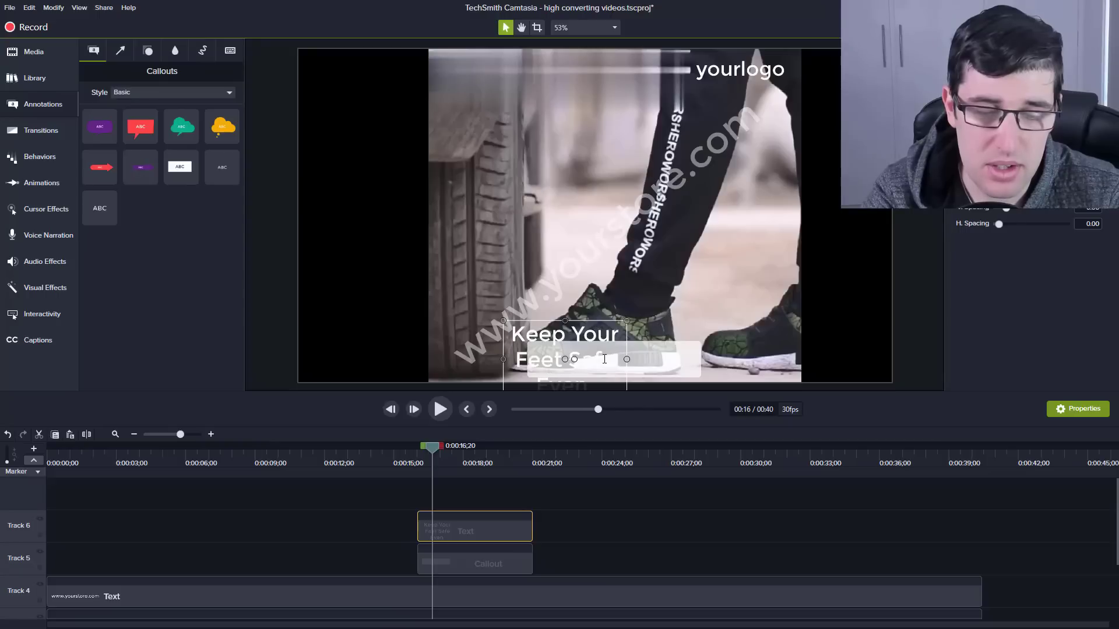
pyautogui.write(' From Vehicles')
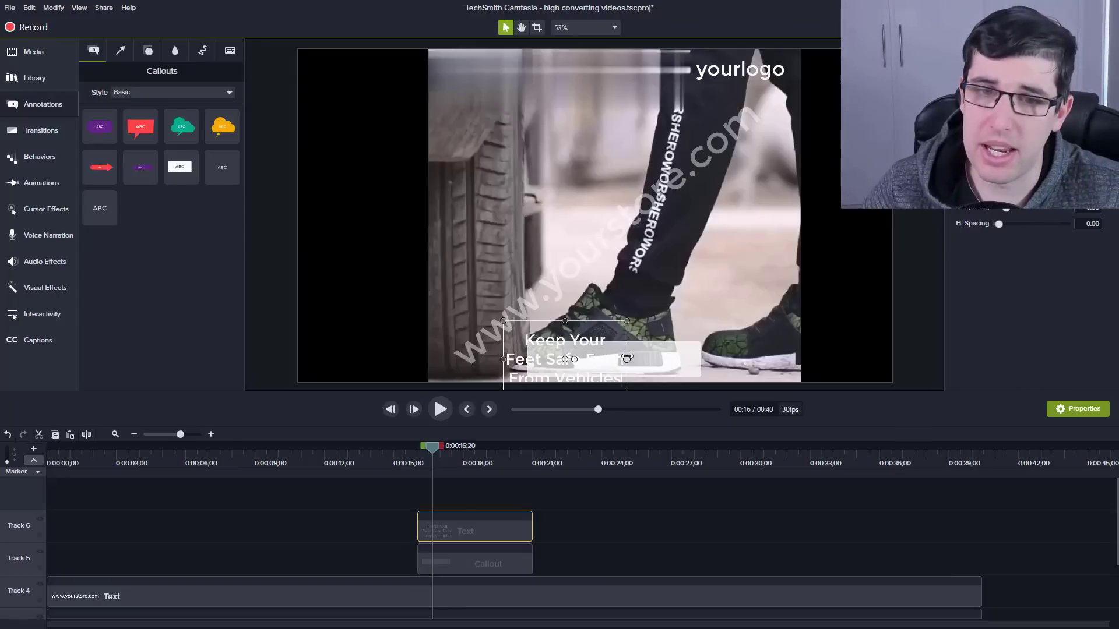
# Widen the slogan's text box and enlarge the translucent callout box in both width and height
pyautogui.moveTo(627, 359); pyautogui.dragTo(741, 359)
pyautogui.moveTo(643, 323); pyautogui.dragTo(582, 364)
pyautogui.click(690, 352)
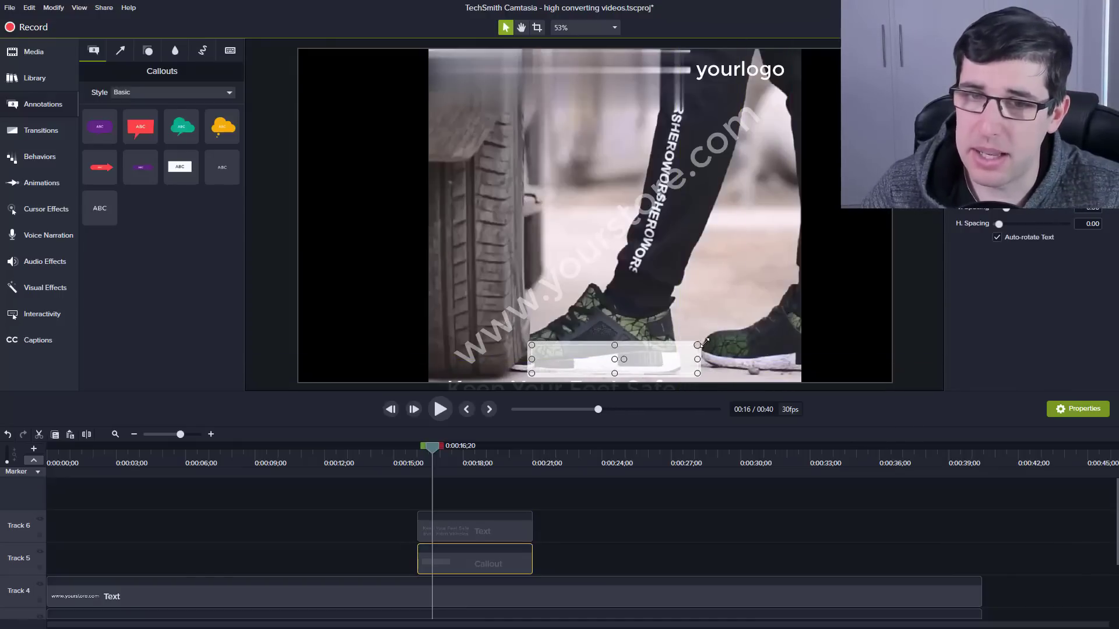
pyautogui.moveTo(697, 345); pyautogui.dragTo(728, 337)
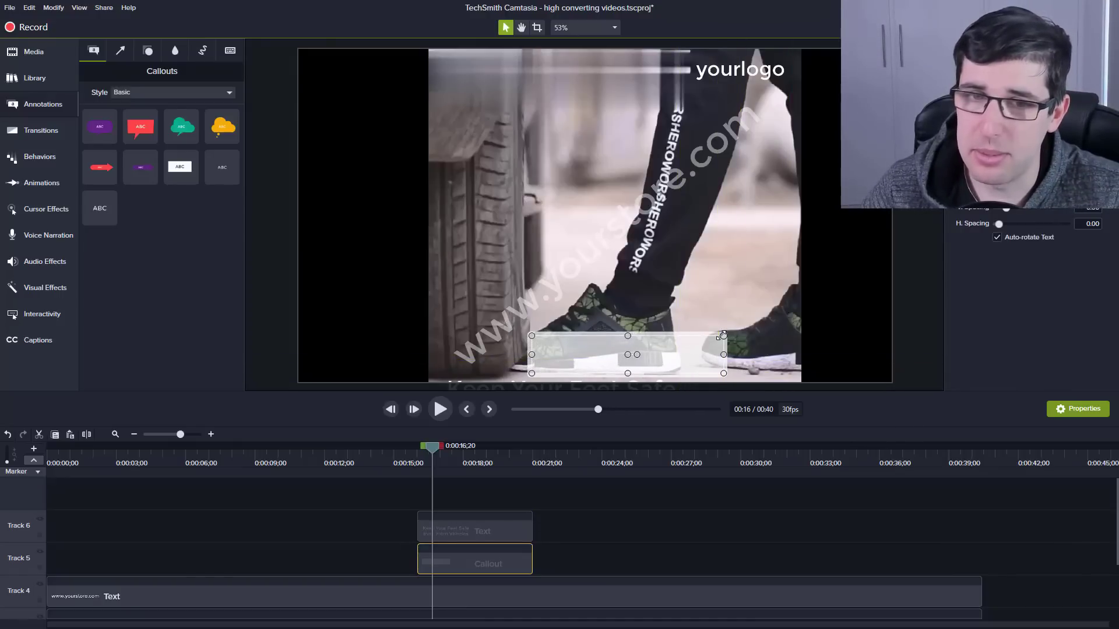
# Move the slogan onto the callout box and narrow its text box so the first line ends after "Safe"
pyautogui.click(497, 536)
pyautogui.moveTo(563, 376); pyautogui.dragTo(650, 326)
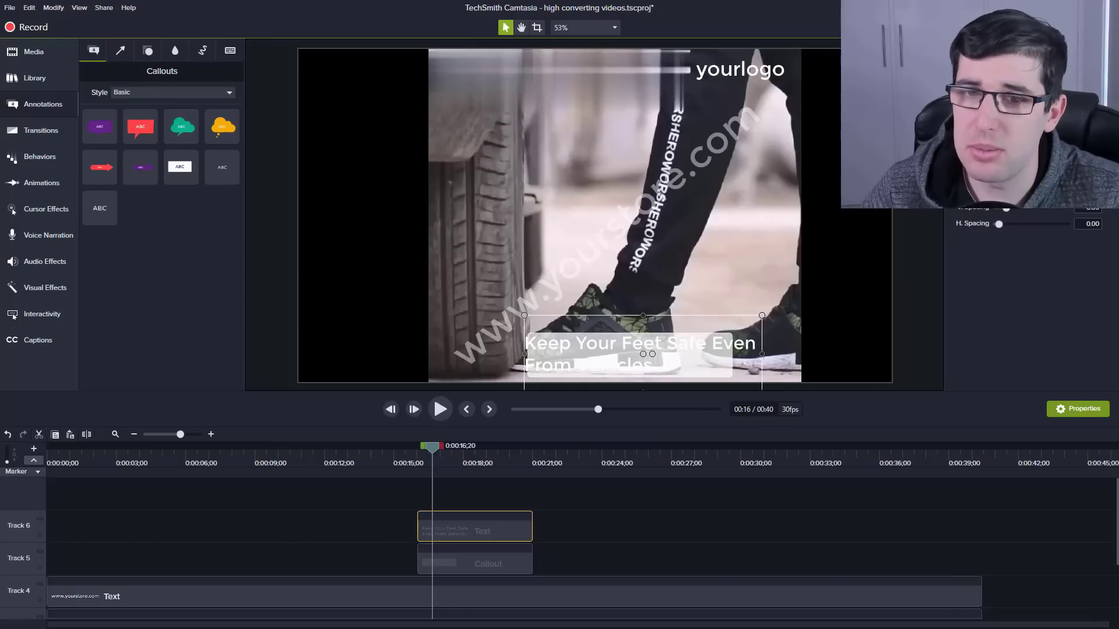
pyautogui.moveTo(760, 353); pyautogui.dragTo(753, 354)
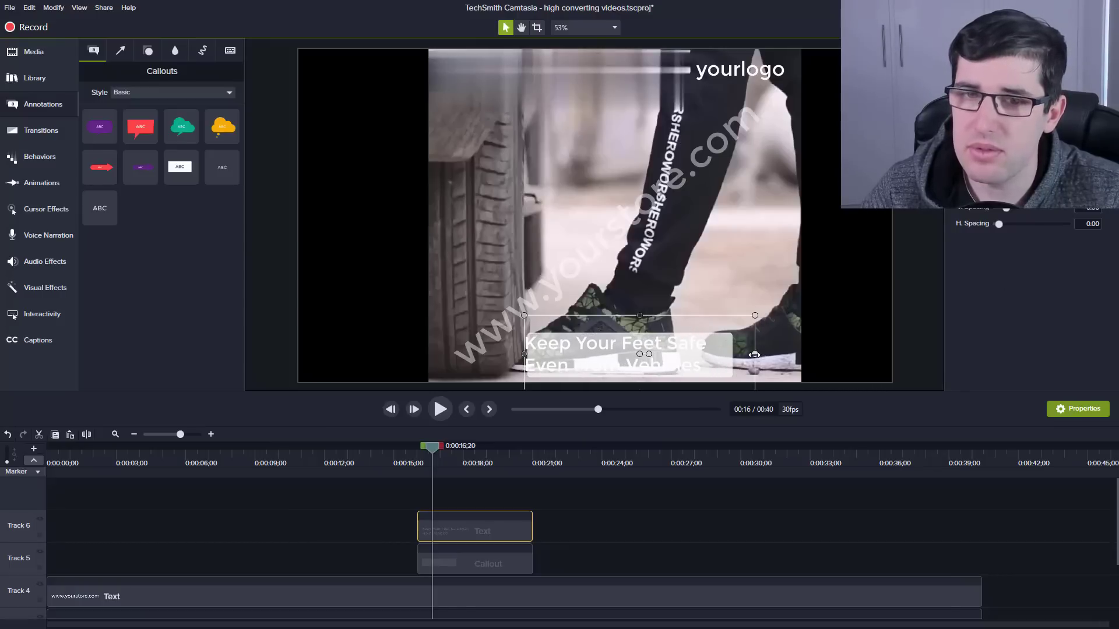
pyautogui.moveTo(666, 315); pyautogui.dragTo(674, 315)
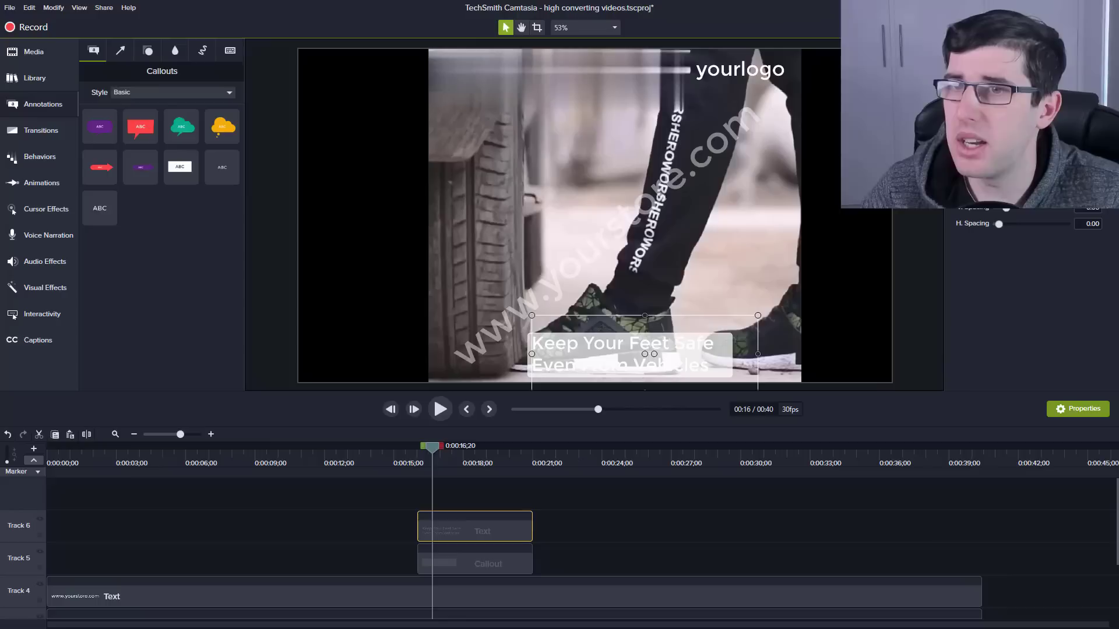
# Change the slogan's text colour from white to near-black
pyautogui.click(1083, 175)
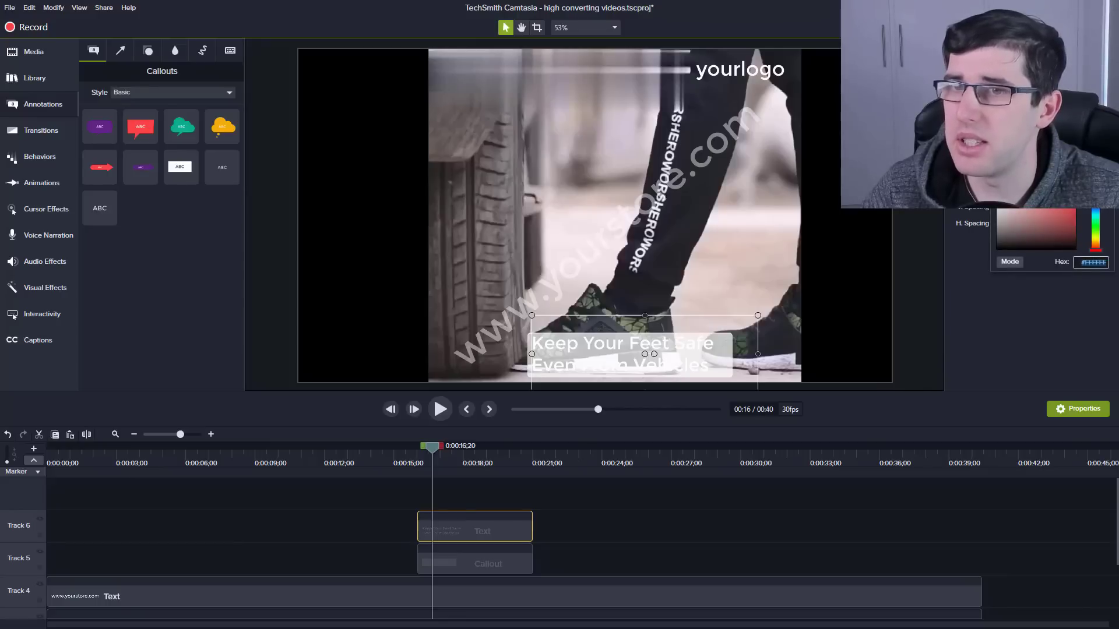
pyautogui.click(999, 247)
pyautogui.click(638, 366)
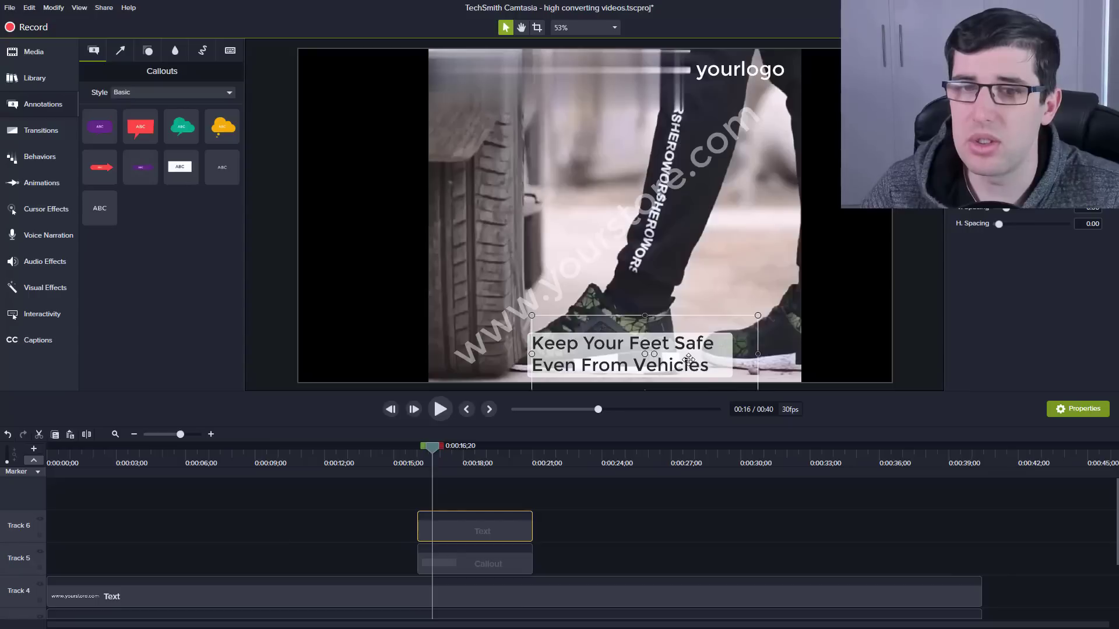
# Change the font of the whole slogan to a heavy, extra-bold sans-serif typeface
pyautogui.hotkey('ctrl', 'z')
pyautogui.click(1048, 198)
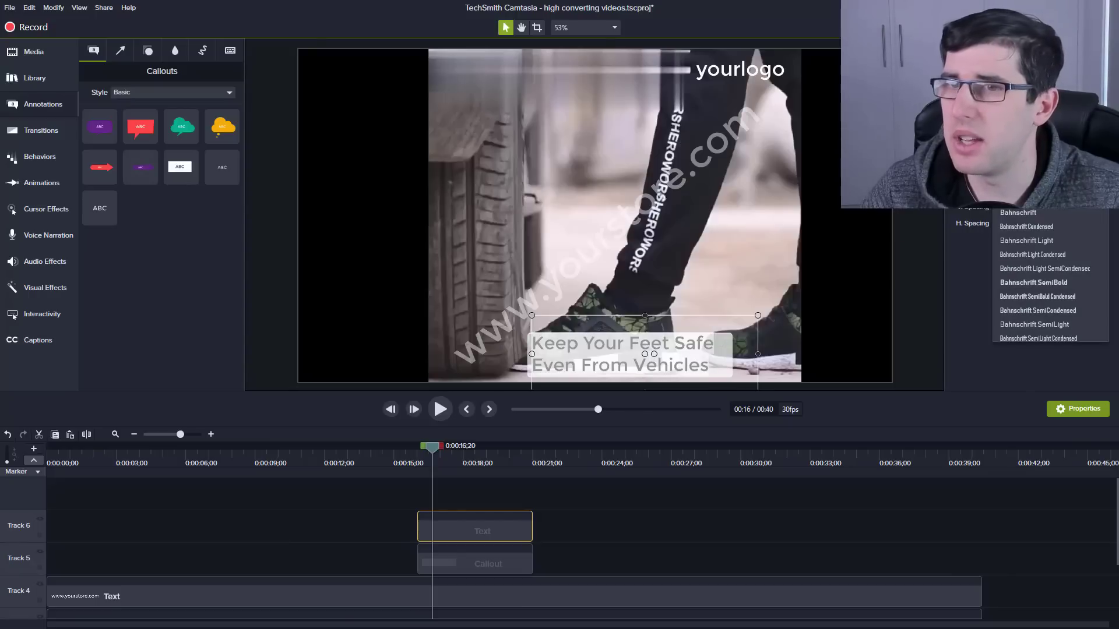
pyautogui.click(1033, 282)
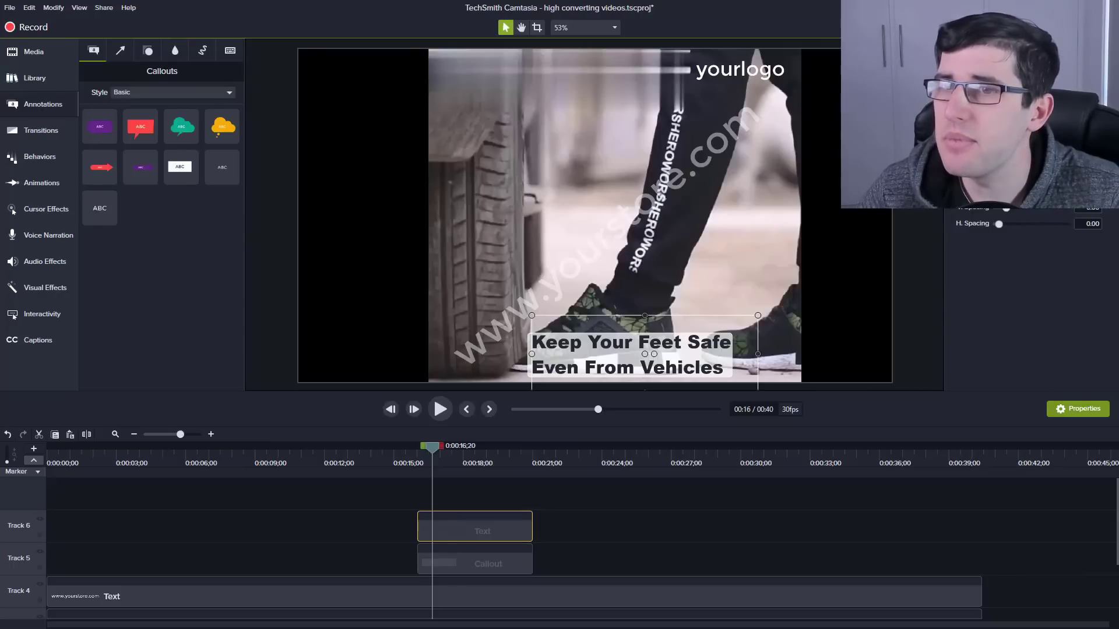
pyautogui.click(584, 535)
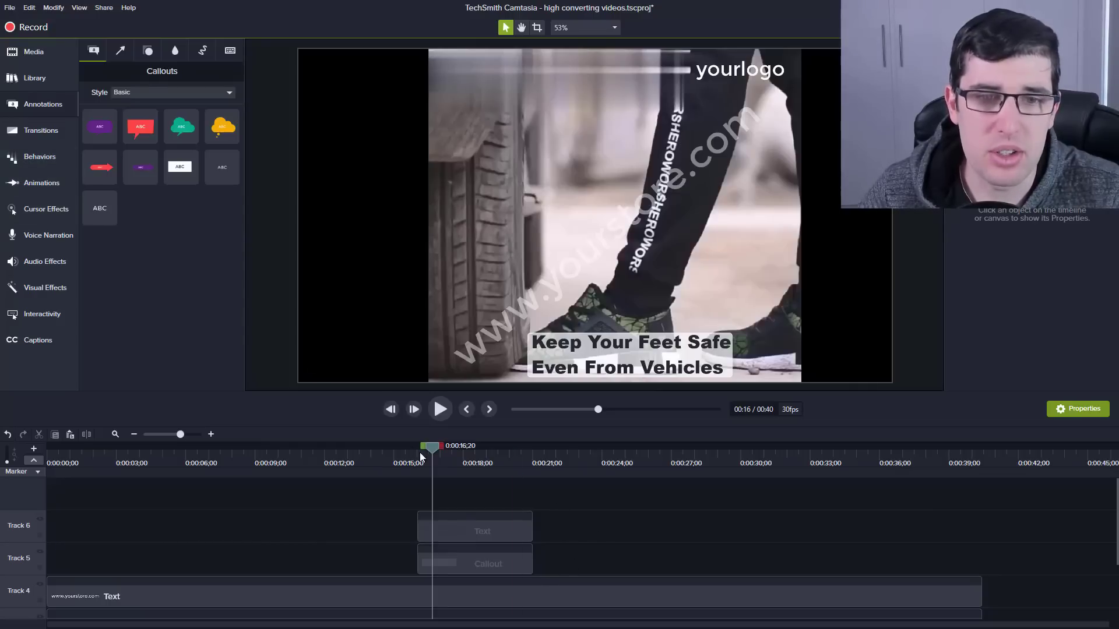
# Recolour only the words "Feet Safe" in the slogan to green by pasting in a hex colour code
pyautogui.moveTo(430, 446); pyautogui.dragTo(467, 486)
pyautogui.click(668, 365)
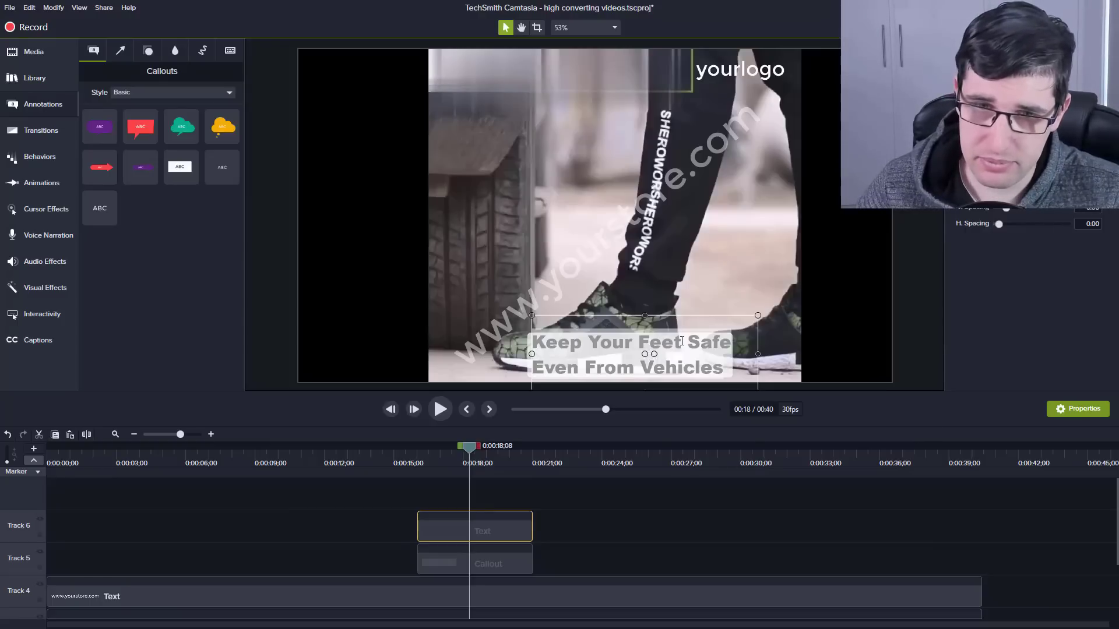
pyautogui.moveTo(689, 341); pyautogui.dragTo(639, 345)
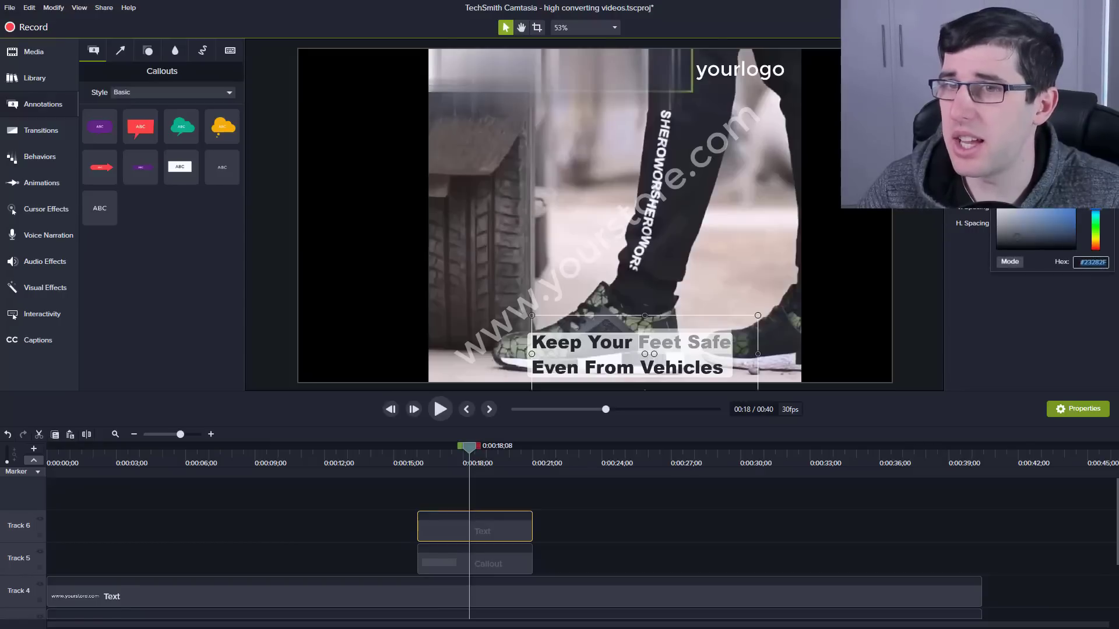
pyautogui.hotkey('ctrl', 'v')
pyautogui.press('Return')
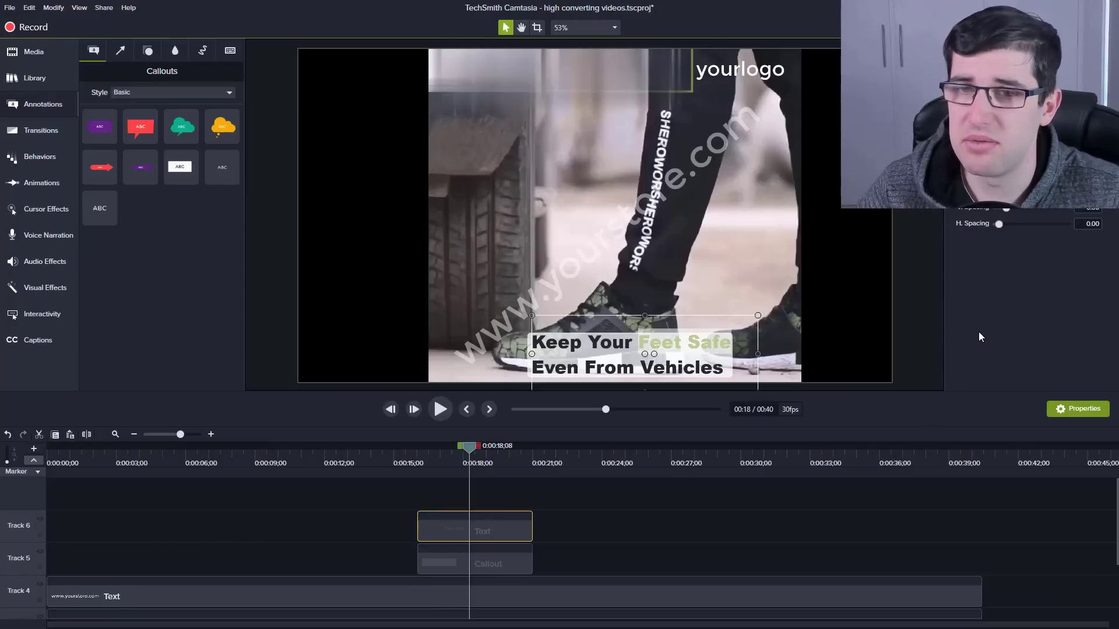
pyautogui.click(670, 240)
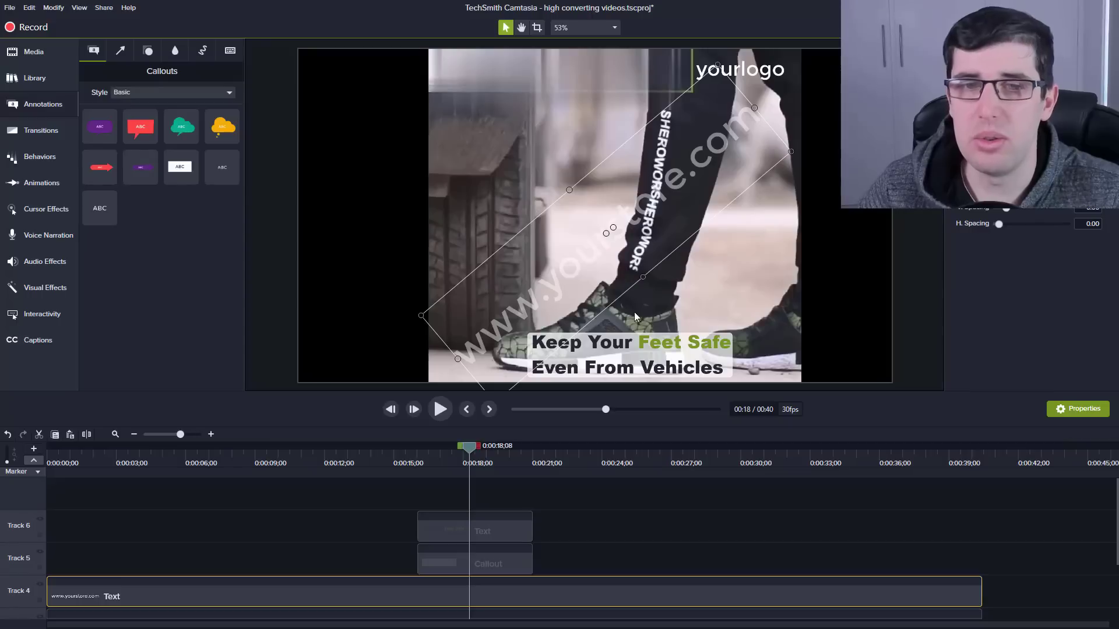
pyautogui.click(639, 349)
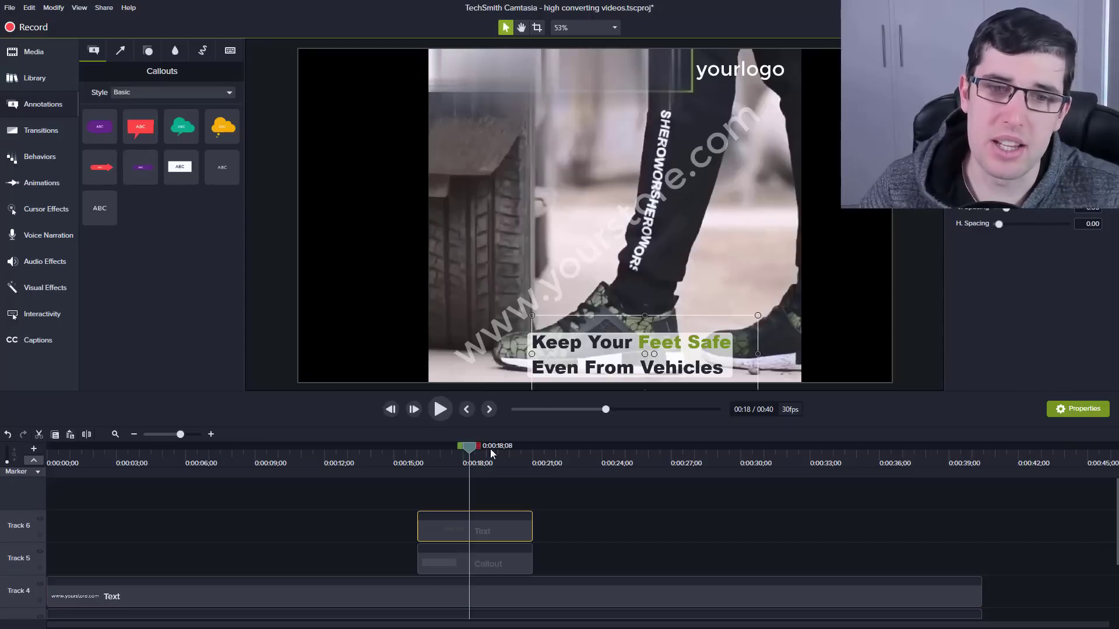
# Apply the Sliding behavior to the translucent callout clip on Track 5 and scrub through its animation
pyautogui.moveTo(457, 450); pyautogui.dragTo(454, 481)
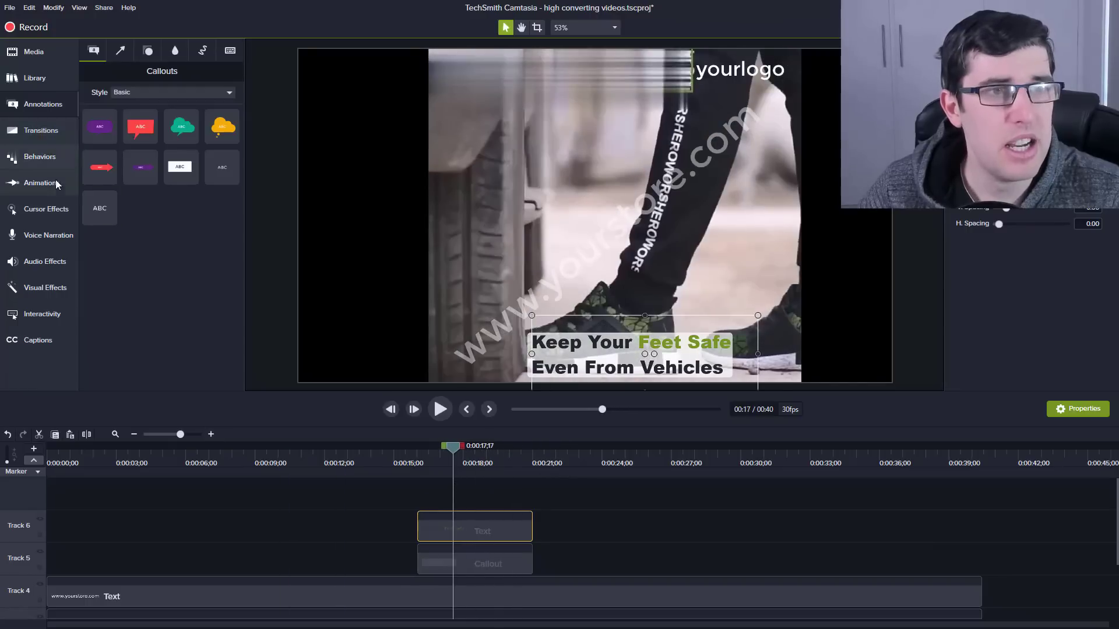
pyautogui.click(53, 151)
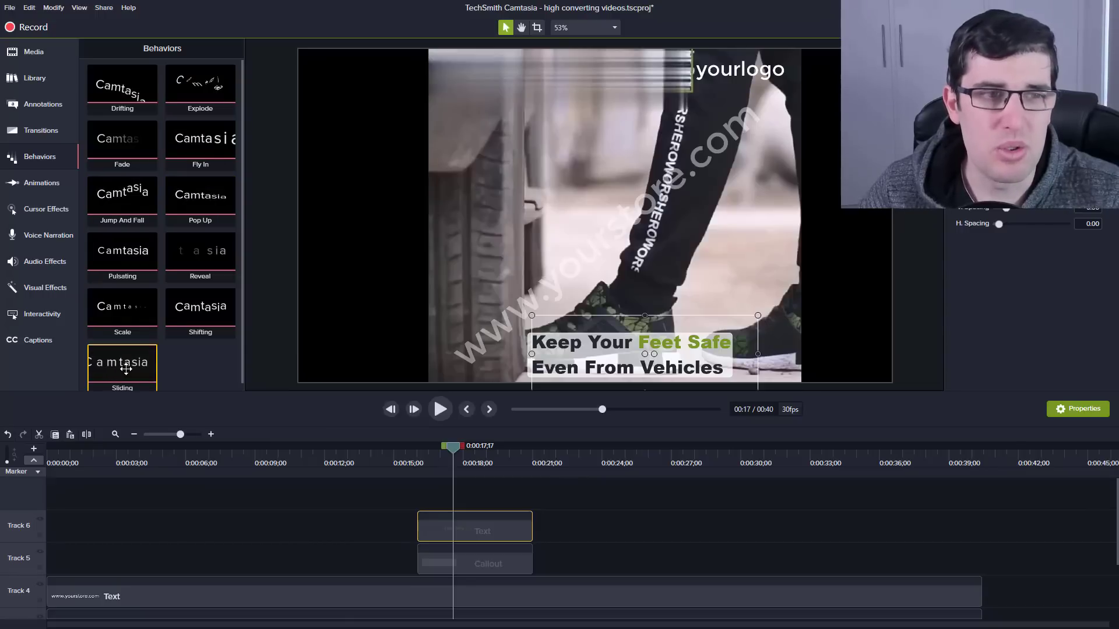
pyautogui.moveTo(123, 367); pyautogui.dragTo(468, 560)
pyautogui.moveTo(449, 451)
pyautogui.mouseDown()
pyautogui.moveTo(400, 457)
pyautogui.moveTo(457, 463)
pyautogui.mouseUp()
pyautogui.moveTo(383, 463); pyautogui.dragTo(442, 474)
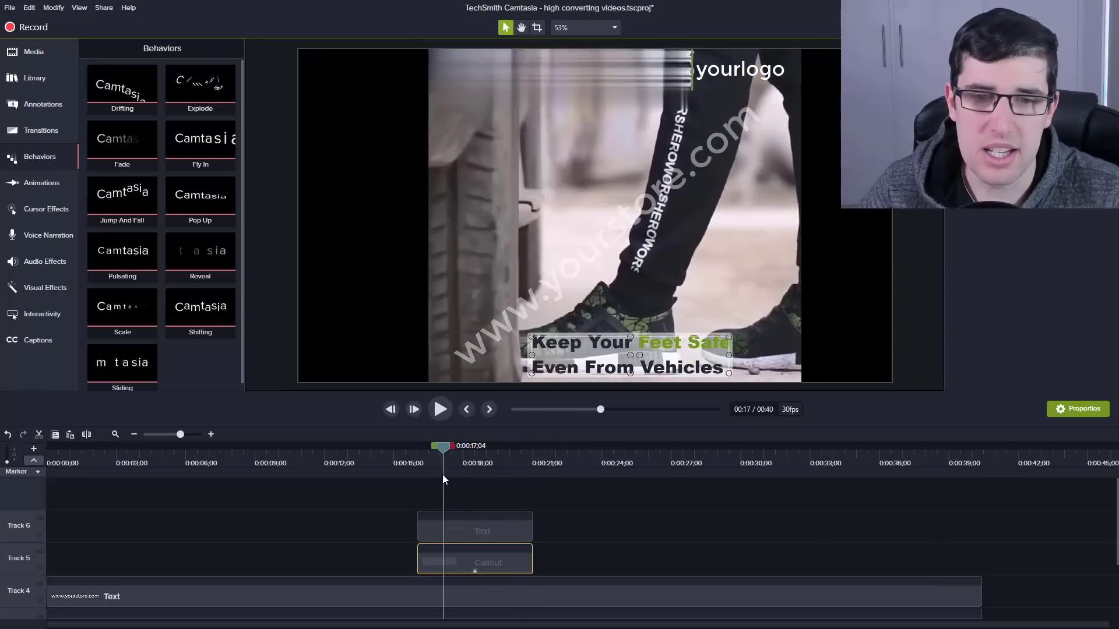
pyautogui.rightClick(493, 558)
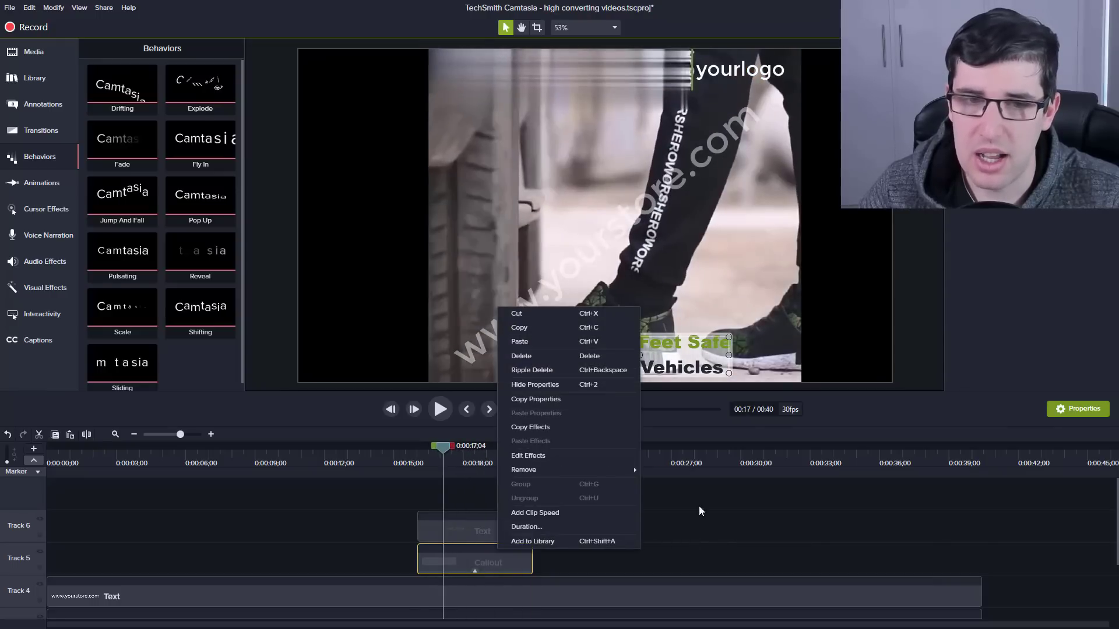
pyautogui.click(530, 427)
pyautogui.click(467, 531)
pyautogui.rightClick(467, 531)
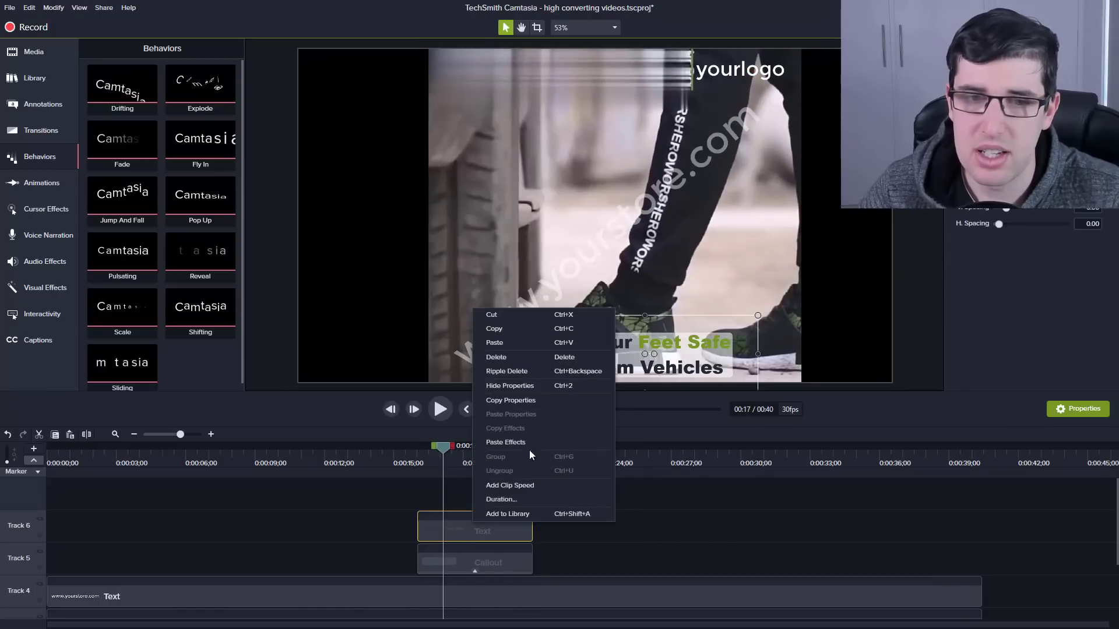
pyautogui.click(518, 564)
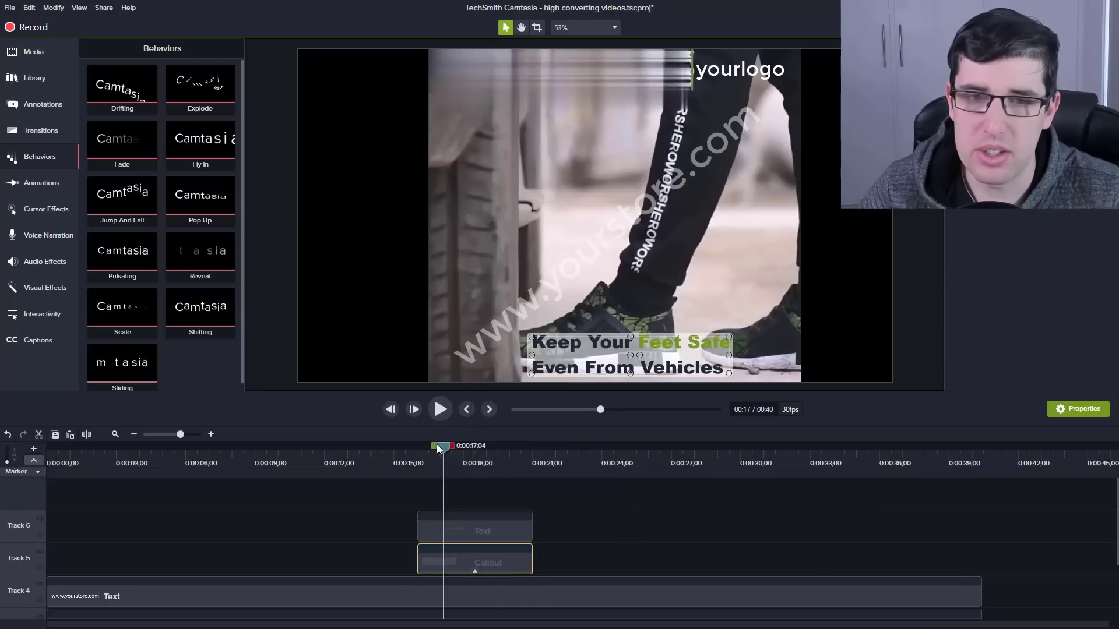
# Turn off the looping motion in the callout's Sliding behavior and scrub through the clip to check its animation
pyautogui.moveTo(443, 445); pyautogui.dragTo(458, 470)
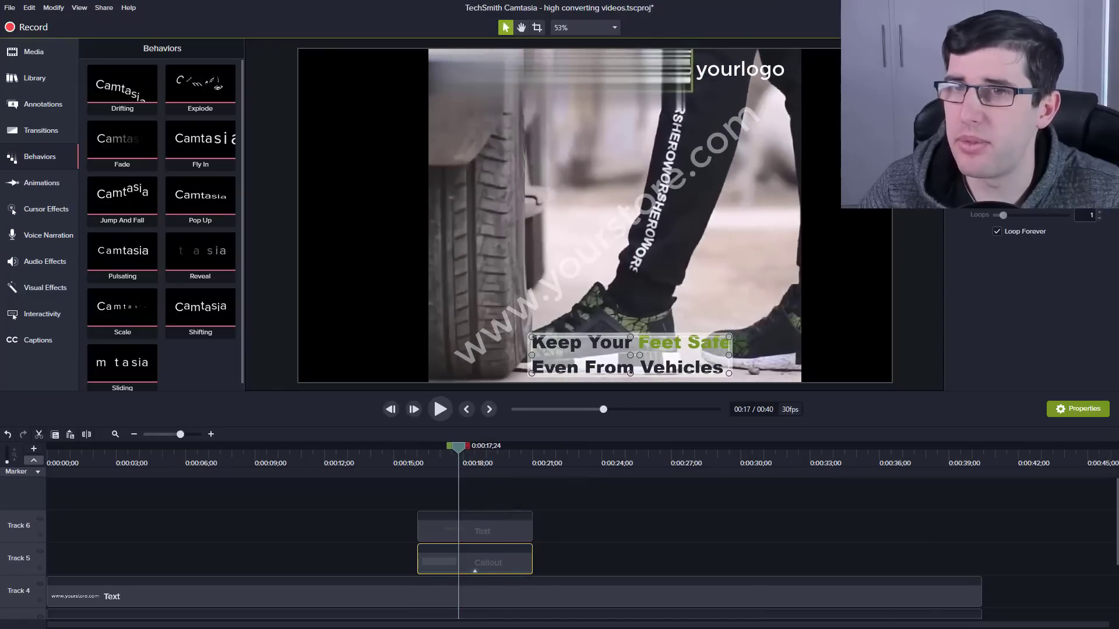
pyautogui.click(1023, 220)
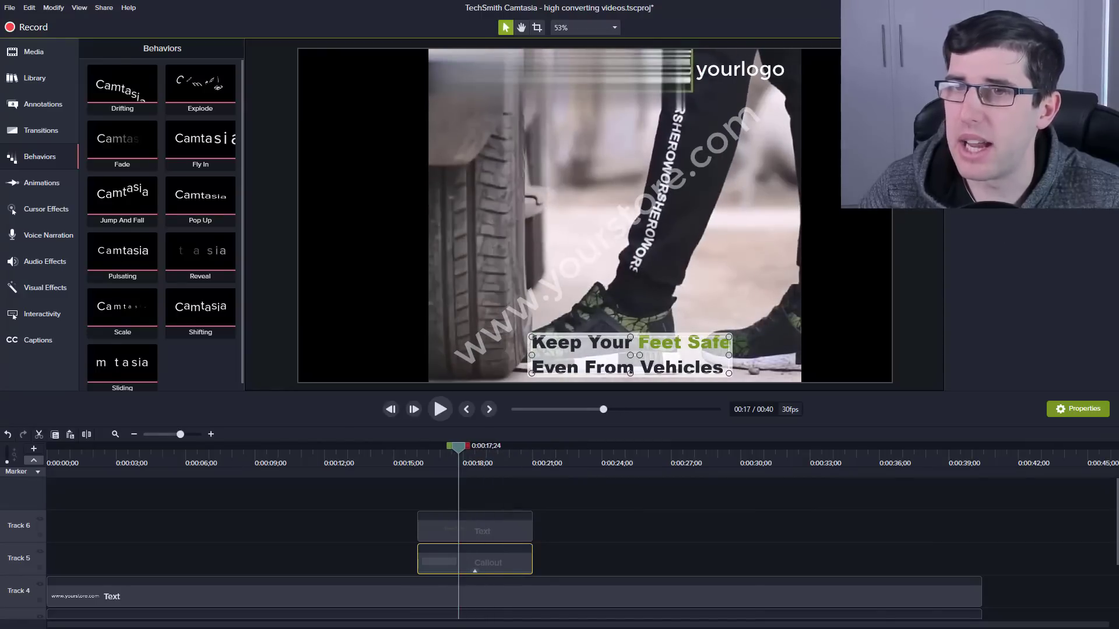
pyautogui.moveTo(457, 452)
pyautogui.mouseDown()
pyautogui.moveTo(444, 451)
pyautogui.moveTo(461, 448)
pyautogui.mouseUp()
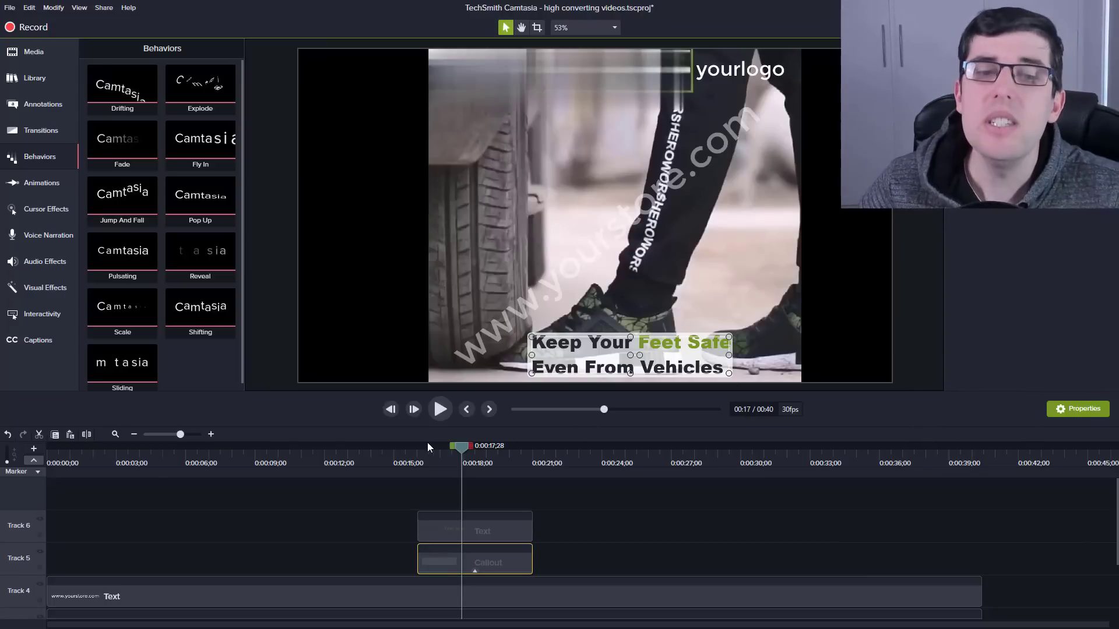
pyautogui.moveTo(464, 446); pyautogui.dragTo(544, 474)
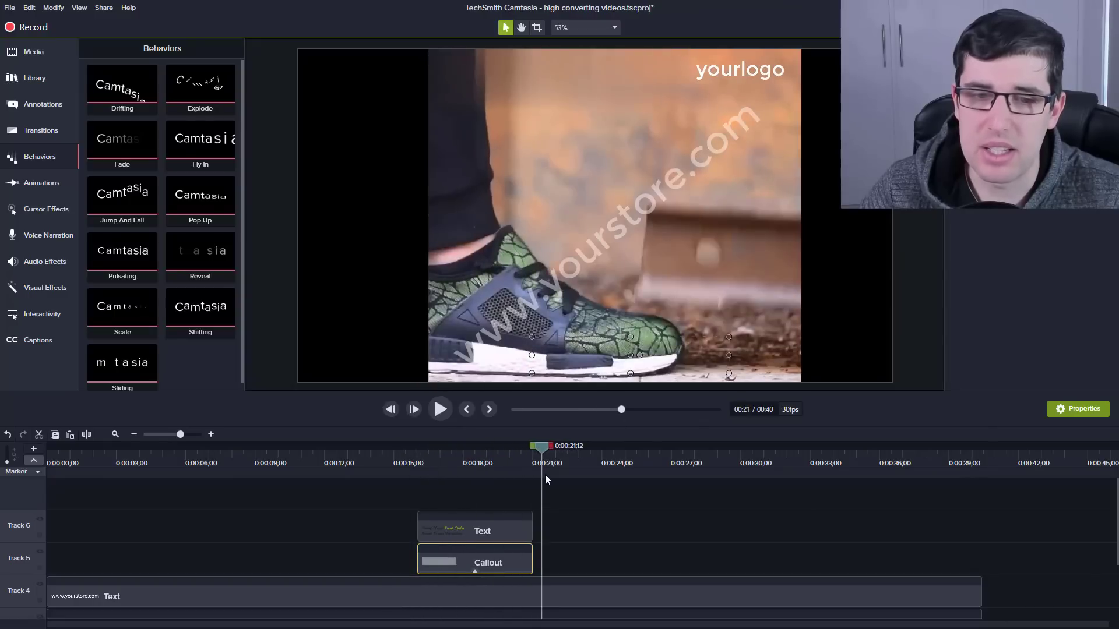
# Copy the callout's effects onto the slogan text clip on Track 6 and play back the combined animation
pyautogui.rightClick(495, 555)
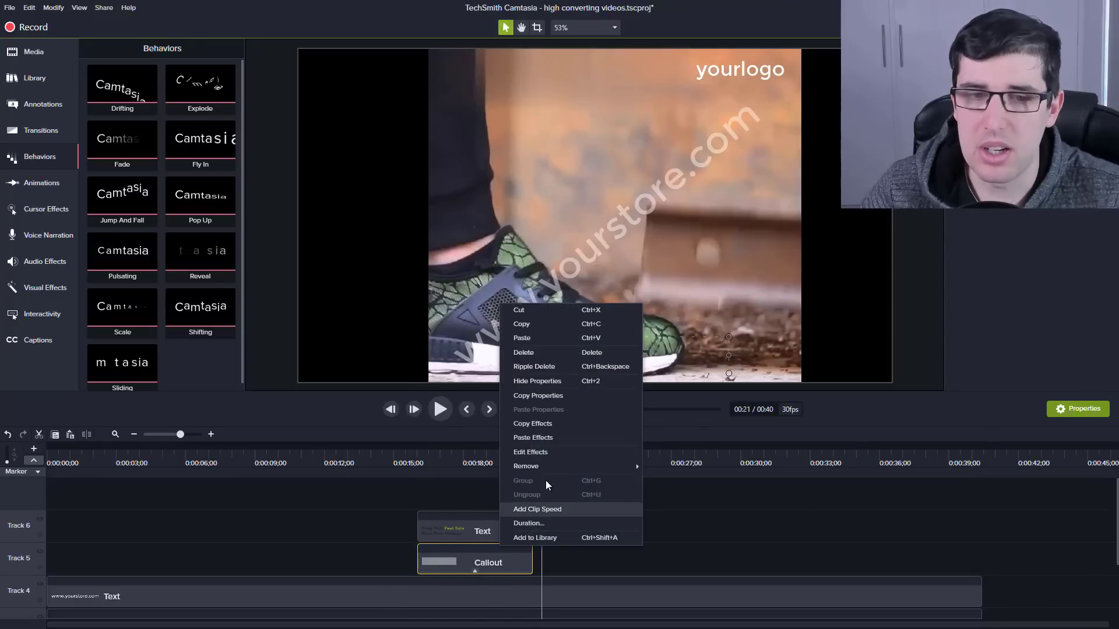
pyautogui.click(532, 423)
pyautogui.rightClick(484, 526)
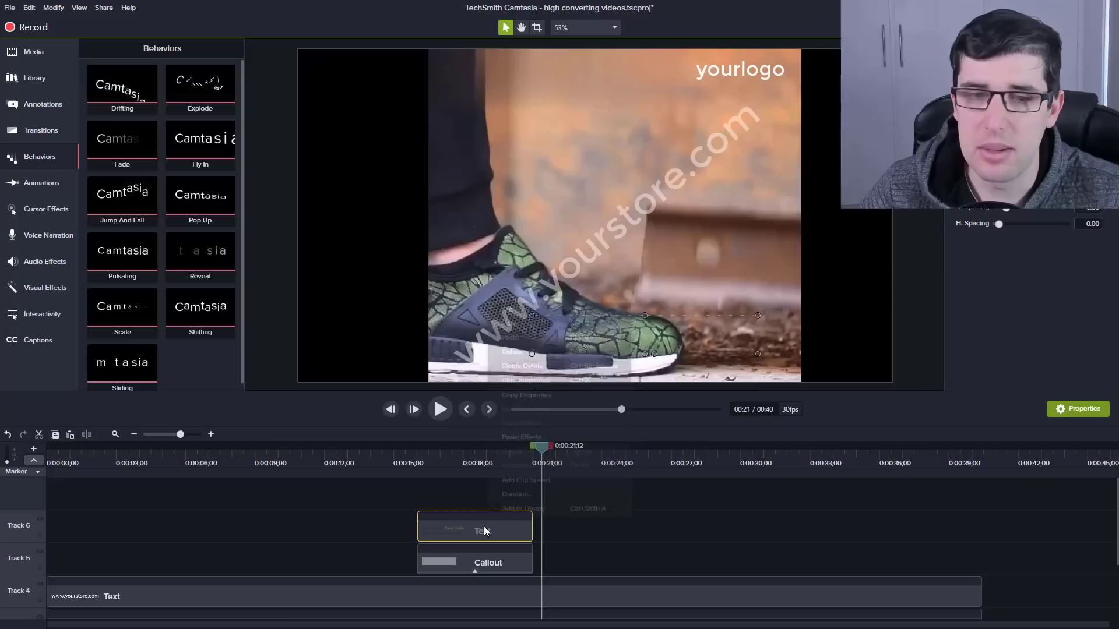
pyautogui.click(528, 438)
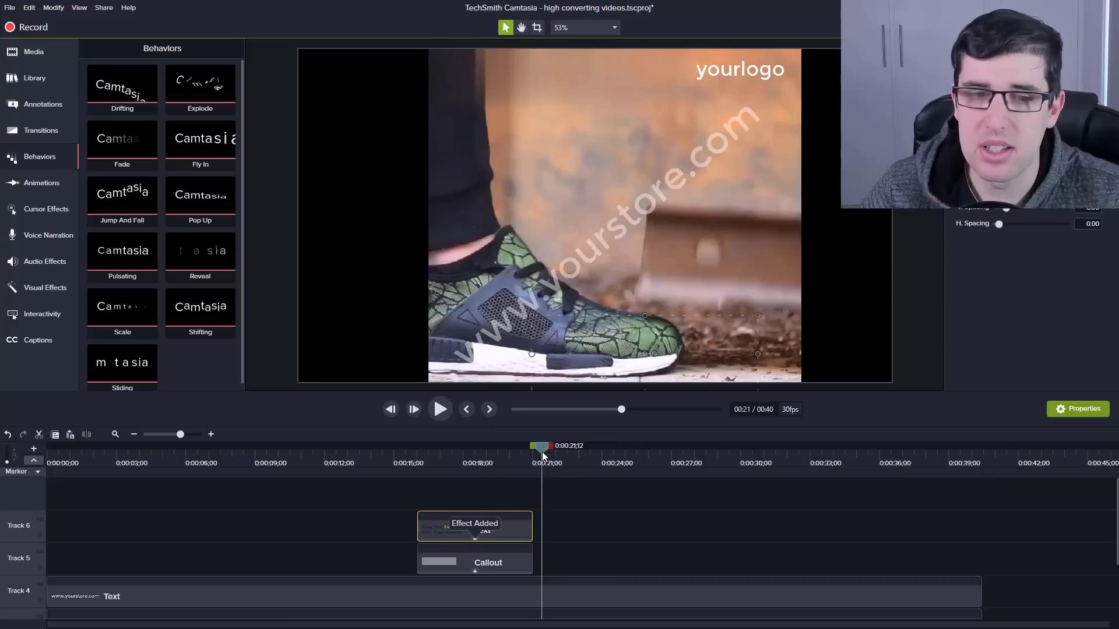
pyautogui.moveTo(542, 452); pyautogui.dragTo(415, 465)
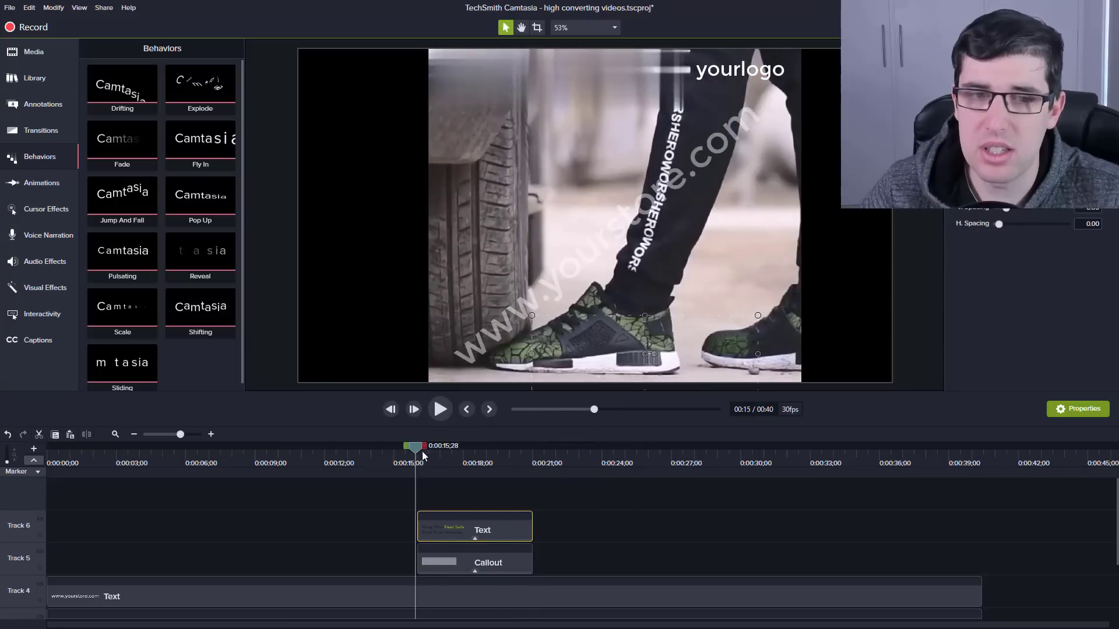
pyautogui.click(439, 411)
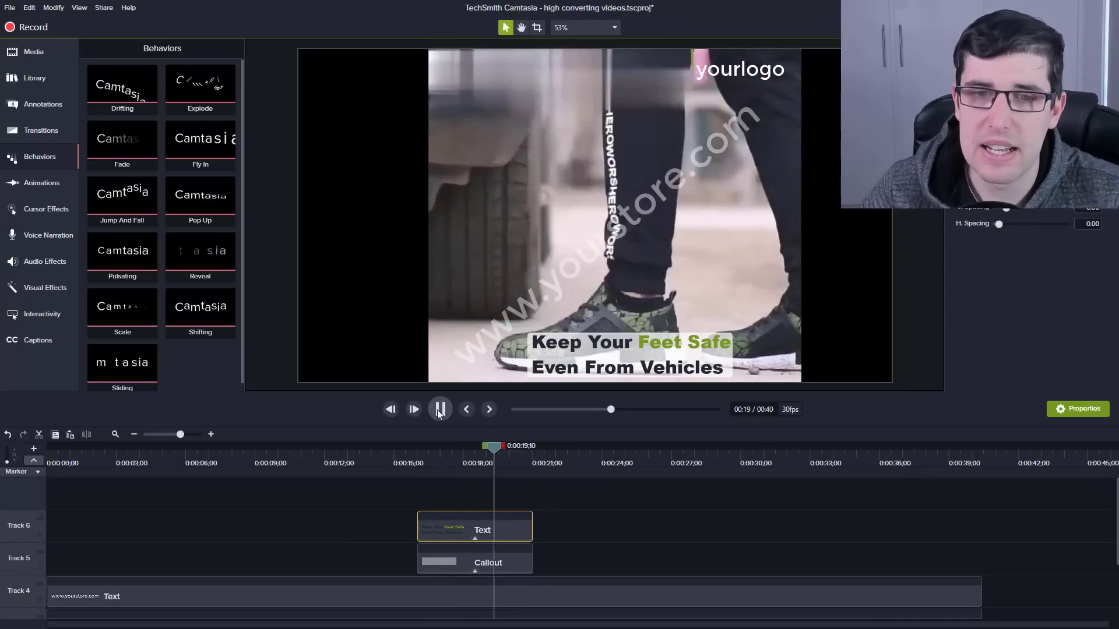
pyautogui.click(439, 410)
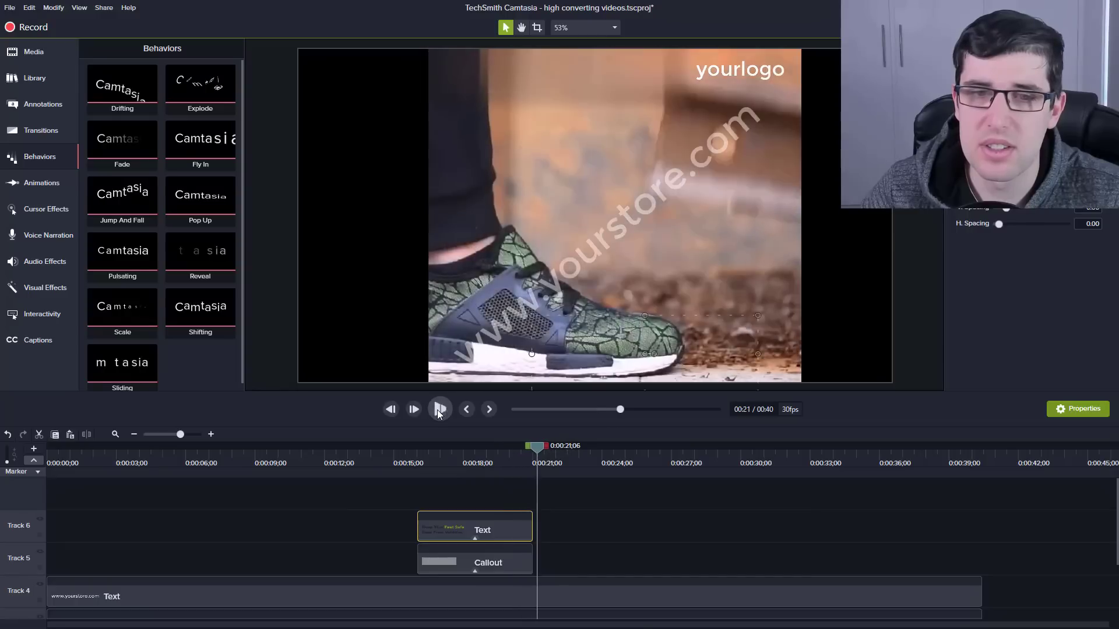
# Shorten the slogan and callout clips together to end at about 20 seconds, and play back that section
pyautogui.moveTo(540, 446); pyautogui.dragTo(411, 475)
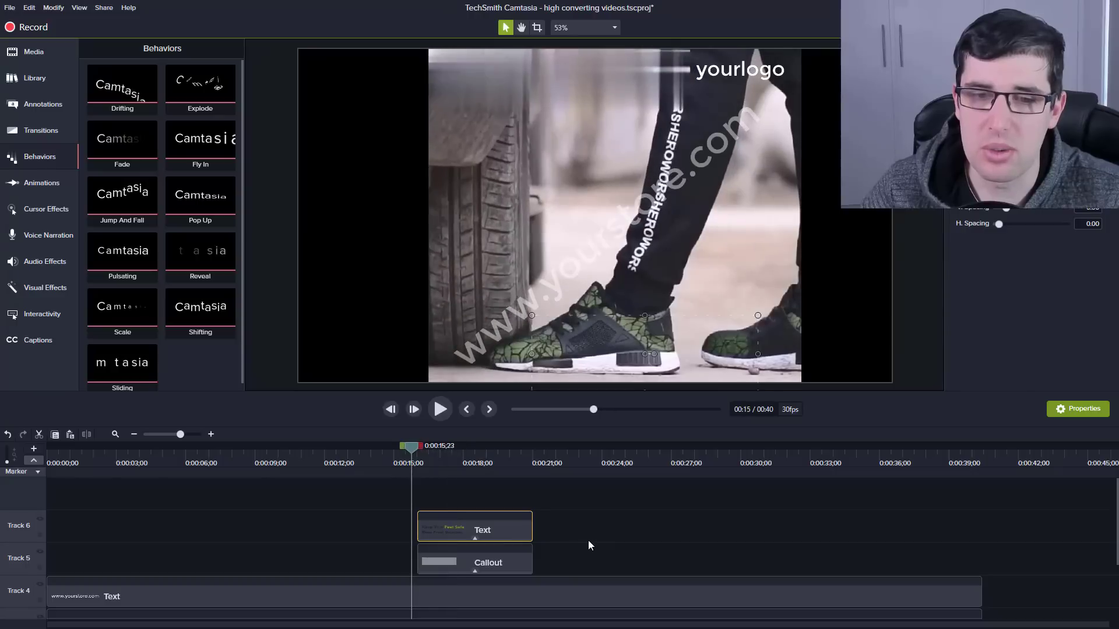
pyautogui.moveTo(552, 571); pyautogui.dragTo(437, 522)
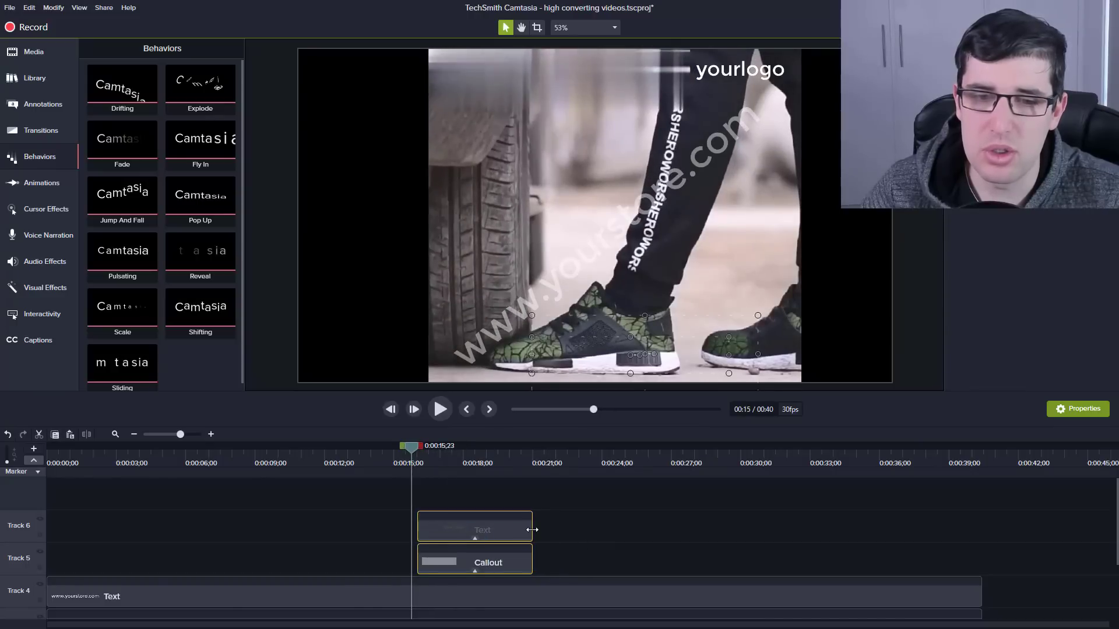
pyautogui.moveTo(532, 530); pyautogui.dragTo(507, 531)
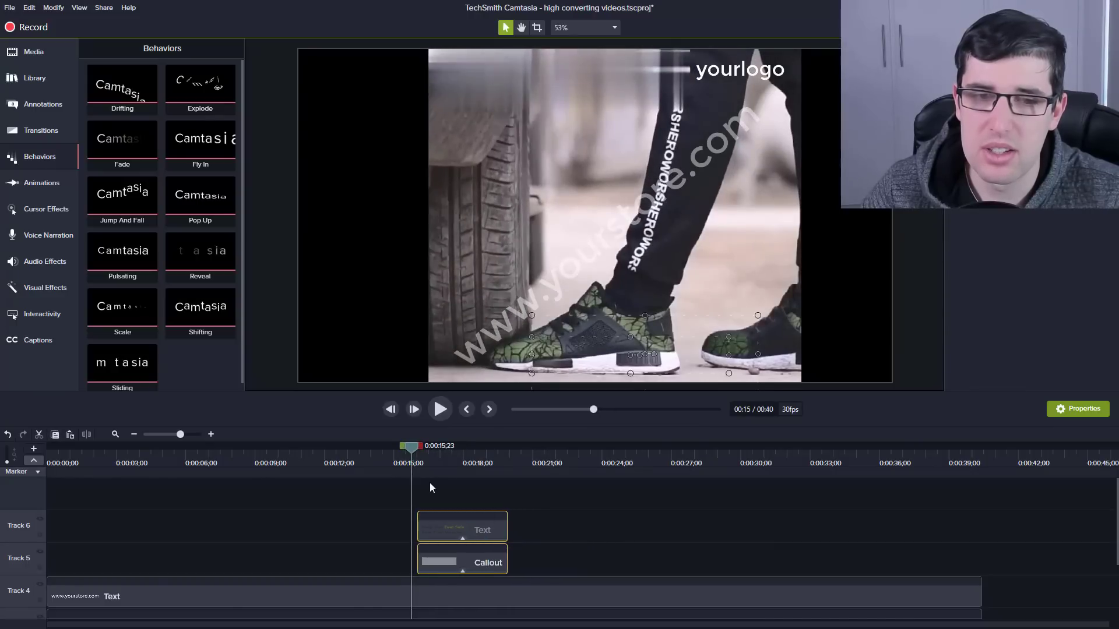
pyautogui.moveTo(412, 452); pyautogui.dragTo(414, 452)
pyautogui.click(436, 408)
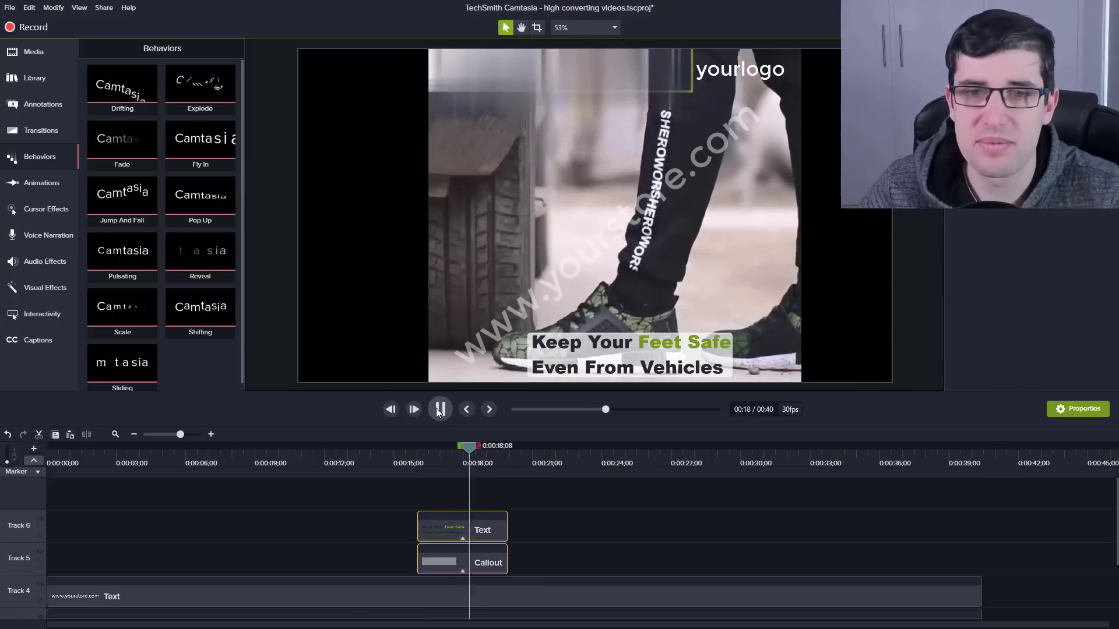
pyautogui.click(440, 410)
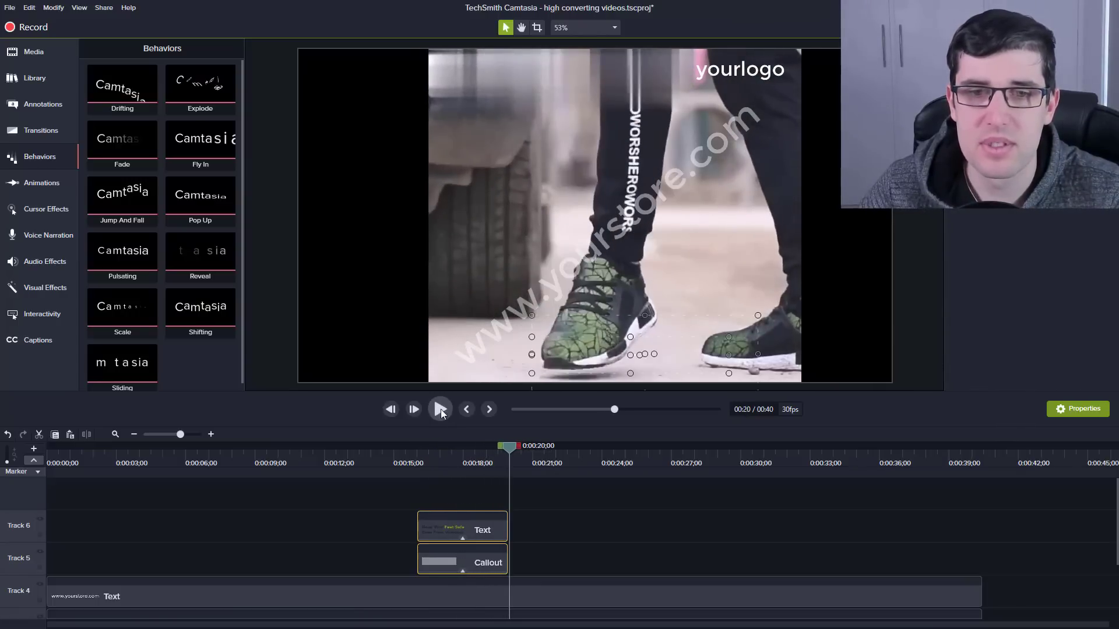
pyautogui.click(440, 409)
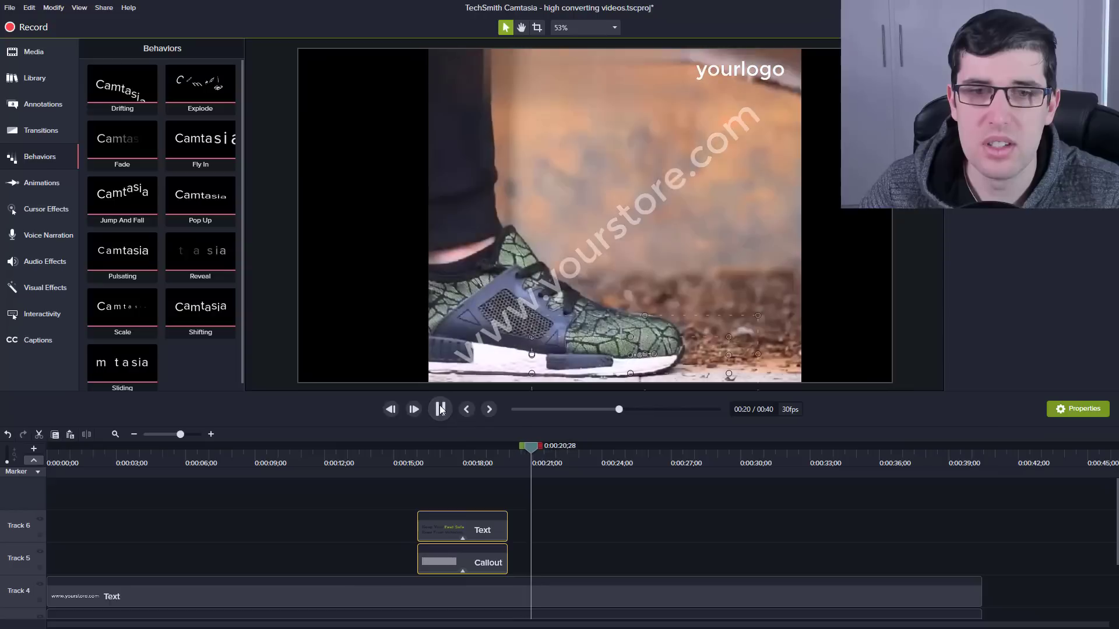
pyautogui.press('space')
# Group the slogan text and callout clips into a single timeline clip
pyautogui.moveTo(532, 445); pyautogui.dragTo(424, 462)
pyautogui.click(540, 560)
pyautogui.moveTo(428, 522); pyautogui.dragTo(445, 521)
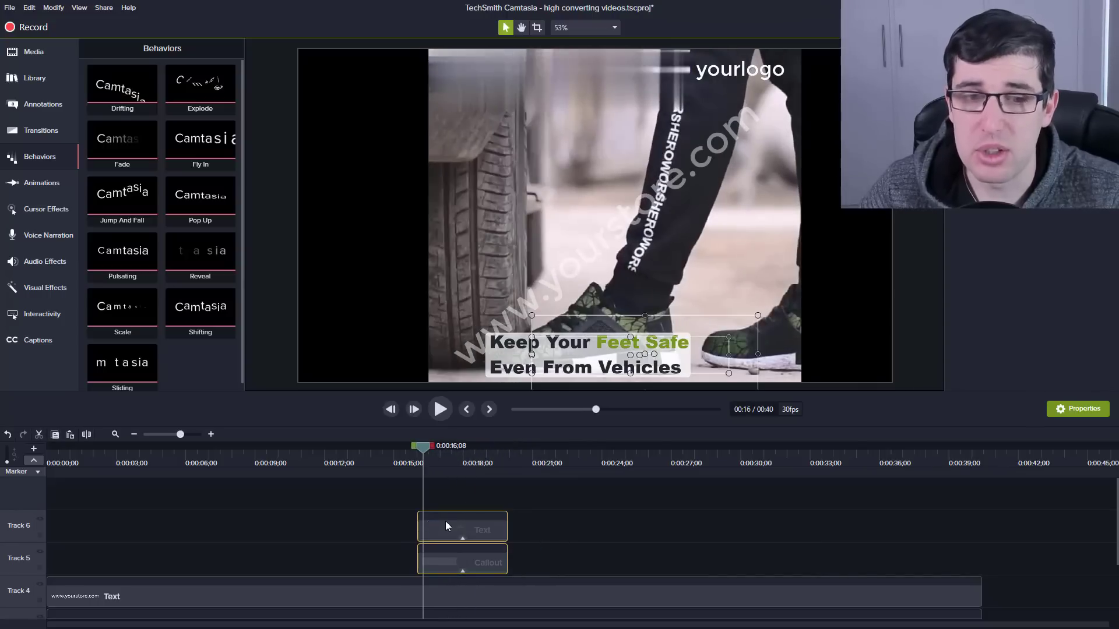
pyautogui.rightClick(446, 521)
pyautogui.click(469, 491)
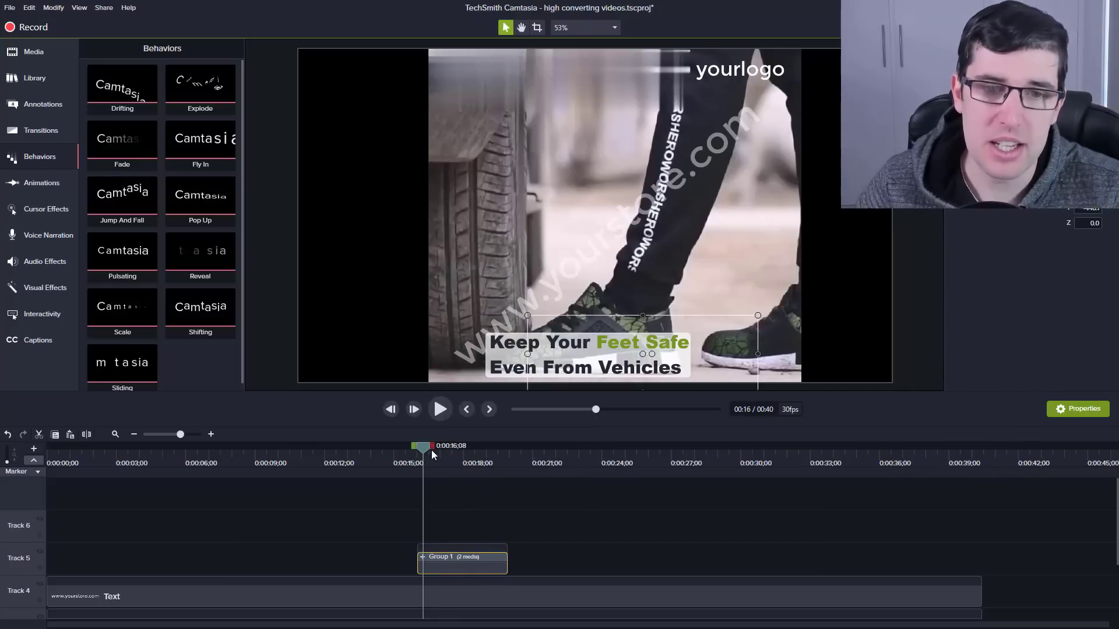
# Duplicate the slogan group and place the copy shortly after the original on Track 5, with the playhead over it
pyautogui.hotkey('ctrl', 'c')
pyautogui.hotkey('ctrl', 'v')
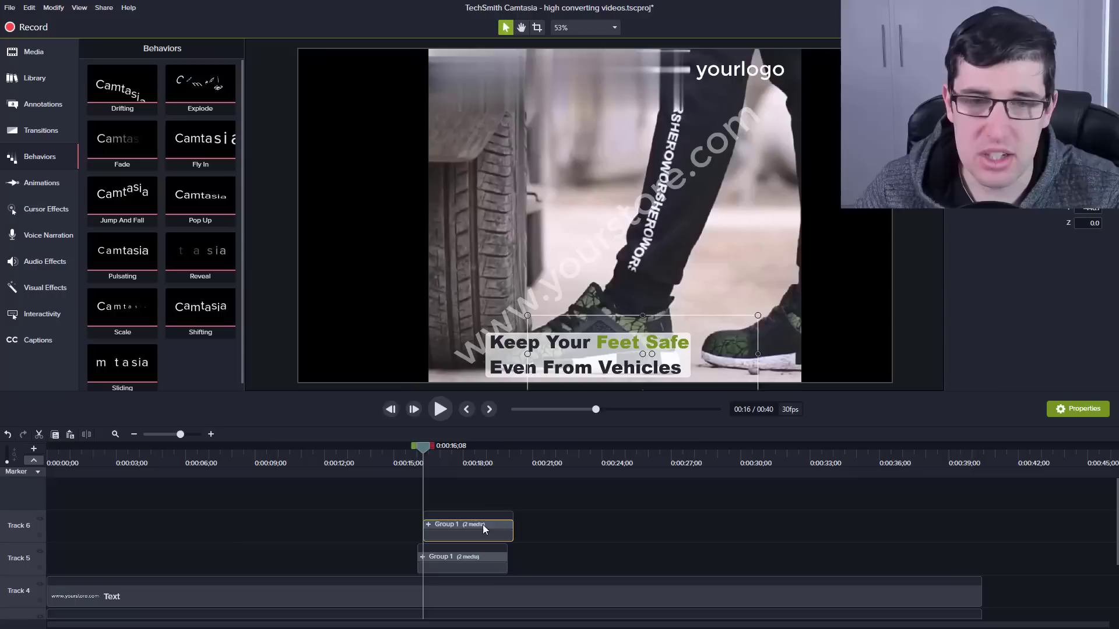
pyautogui.moveTo(482, 524); pyautogui.dragTo(579, 559)
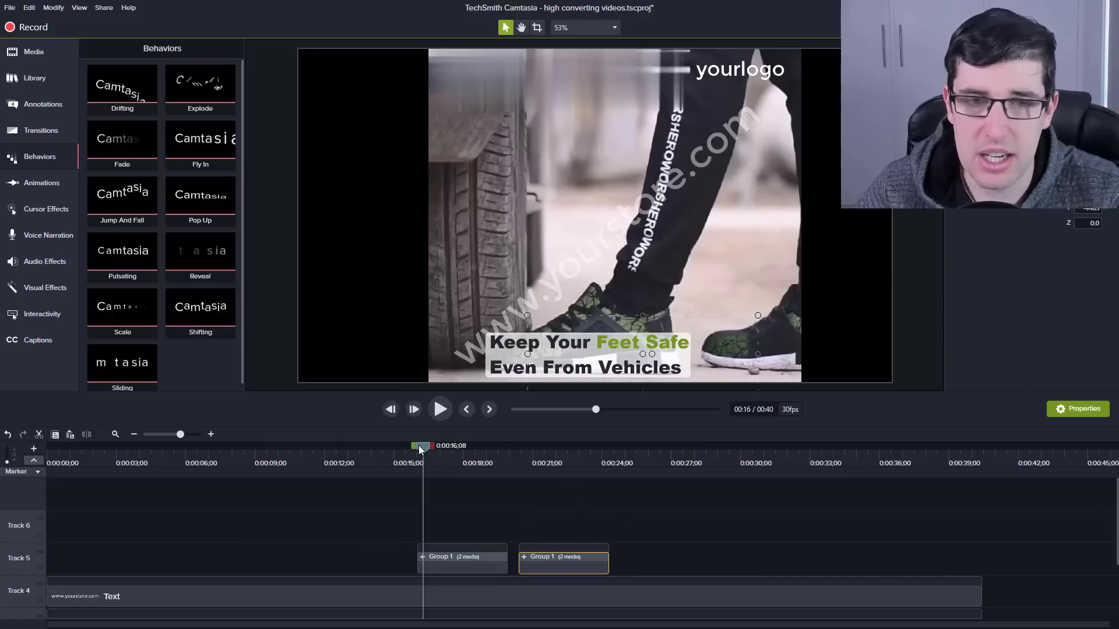
pyautogui.moveTo(418, 445); pyautogui.dragTo(534, 472)
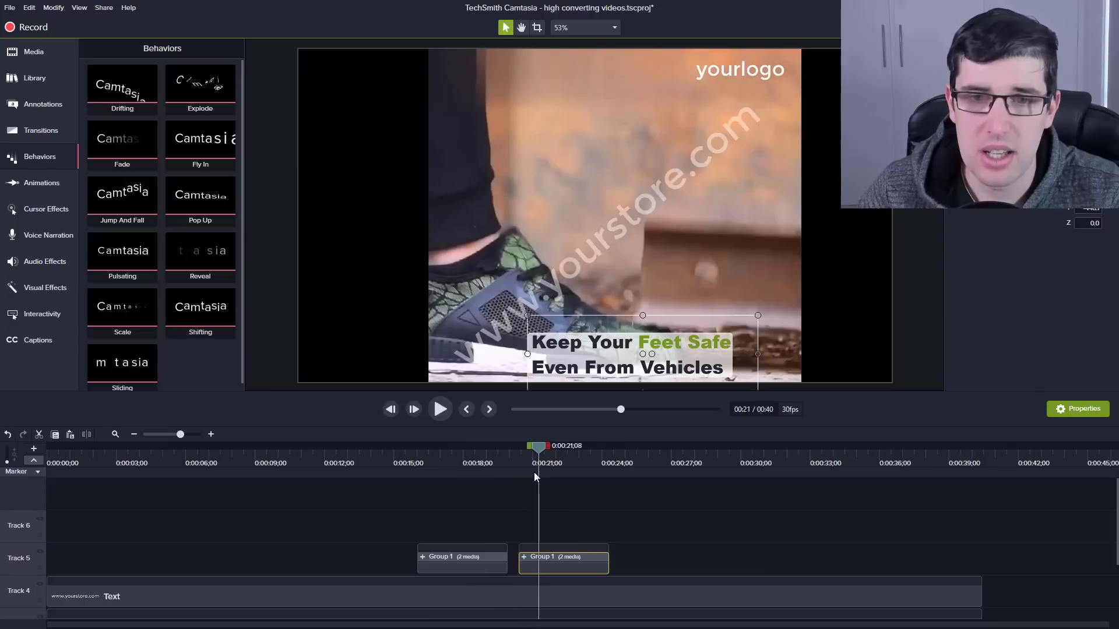
# Move the duplicated slogan group slightly left on the canvas and open its slogan text for editing
pyautogui.moveTo(608, 369); pyautogui.dragTo(567, 367)
pyautogui.doubleClick(563, 547)
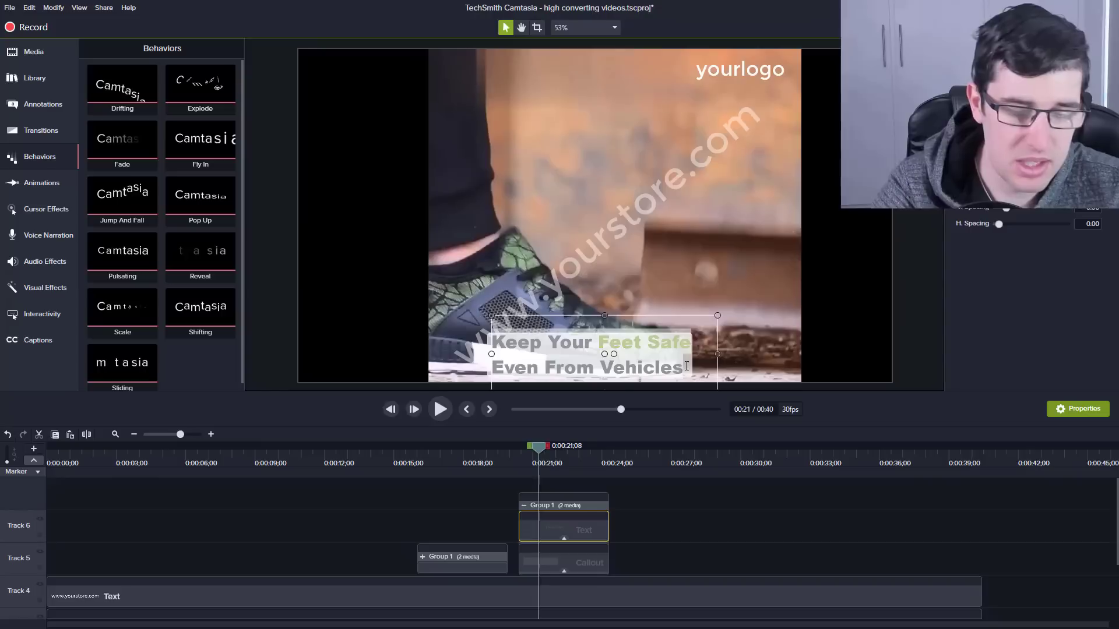
pyautogui.write('He')
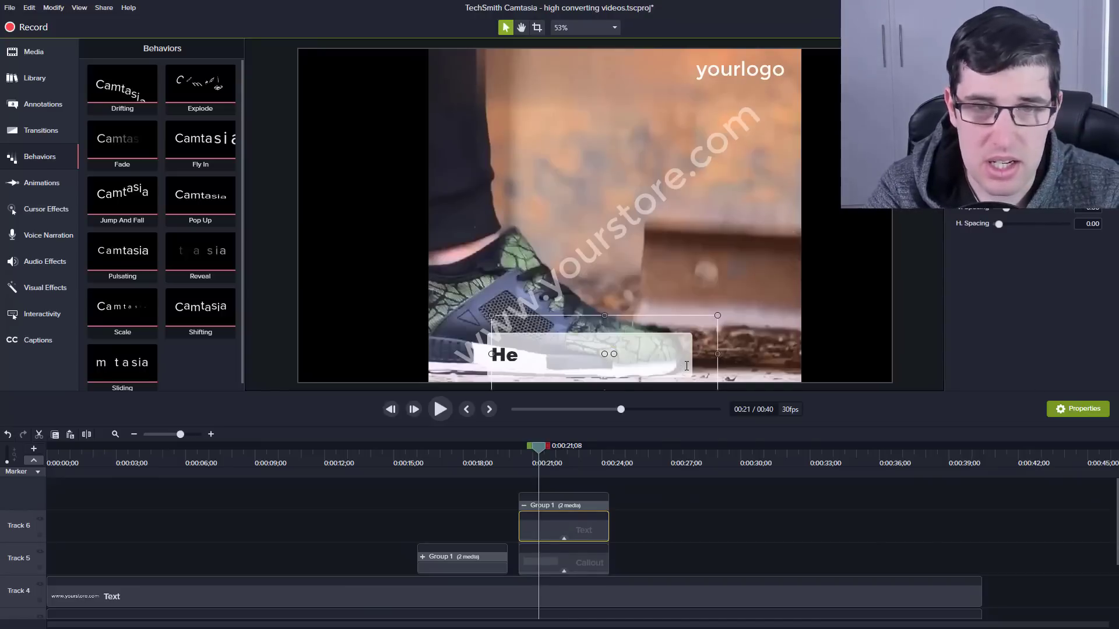
pyautogui.write('avy Duty')
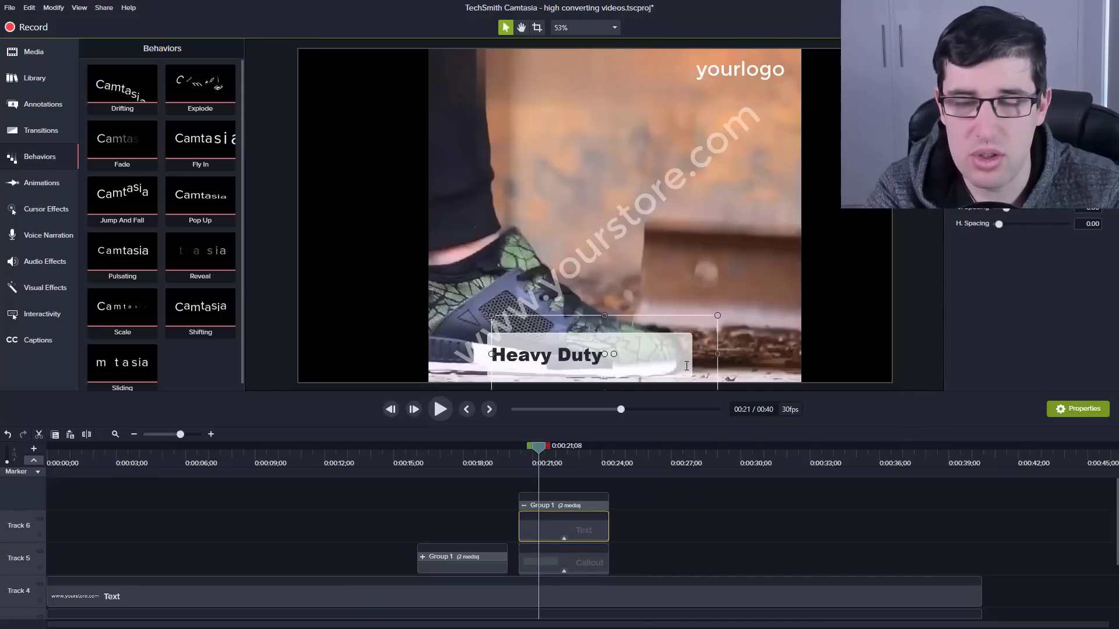
pyautogui.press('BackSpace')
pyautogui.press('BackSpace')
pyautogui.press('BackSpace')
pyautogui.press('BackSpace')
pyautogui.press('BackSpace')
pyautogui.press('BackSpace')
pyautogui.press('BackSpace')
pyautogui.press('BackSpace')
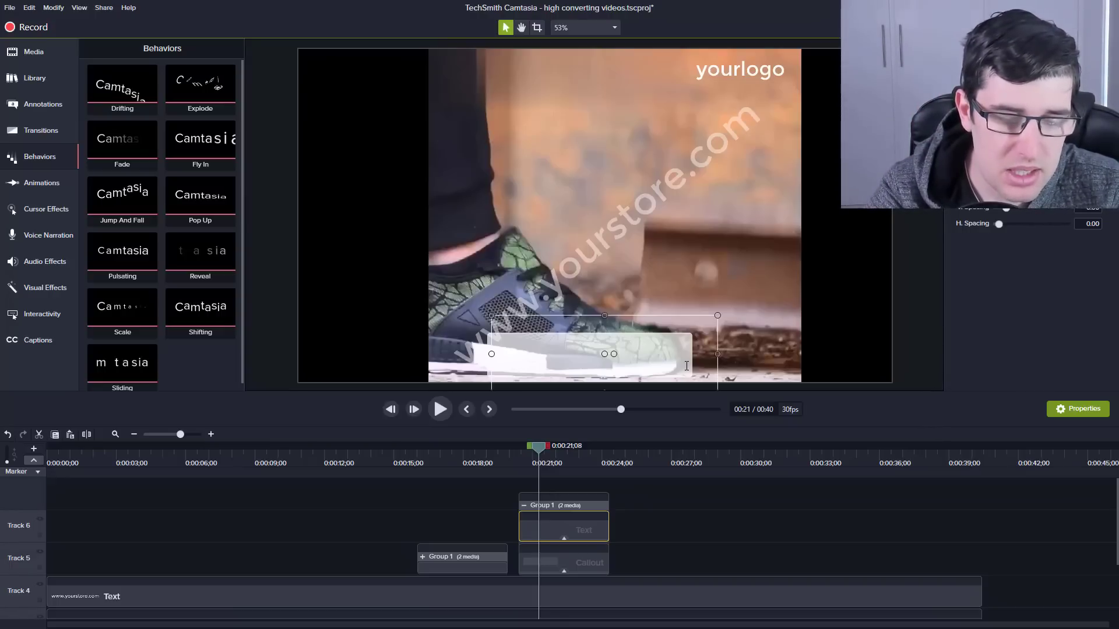
# Write the duplicated group's new slogan as "Unbreakable Shoes When In Construction Sites"
pyautogui.write('Unbreak')
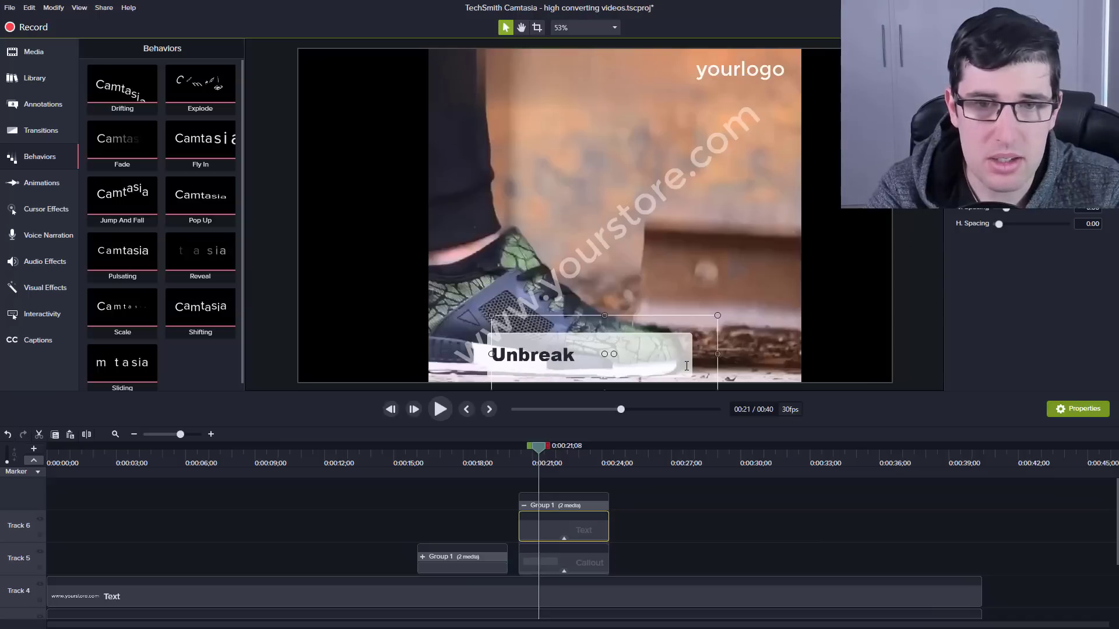
pyautogui.write('ea')
pyautogui.press('BackSpace')
pyautogui.press('BackSpace')
pyautogui.write('able')
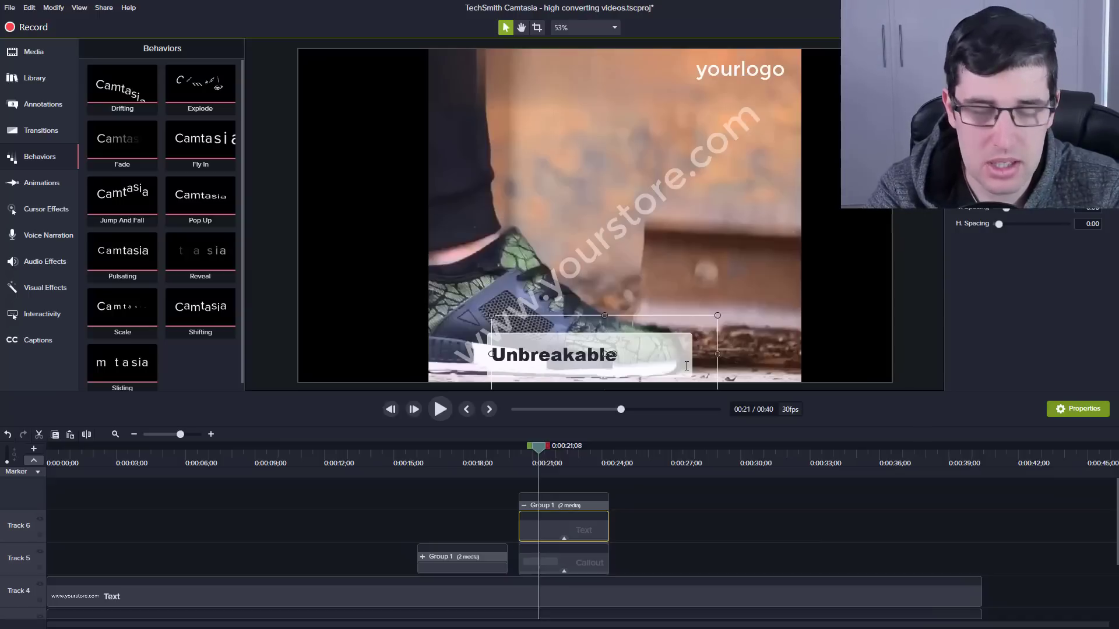
pyautogui.write(' Sh')
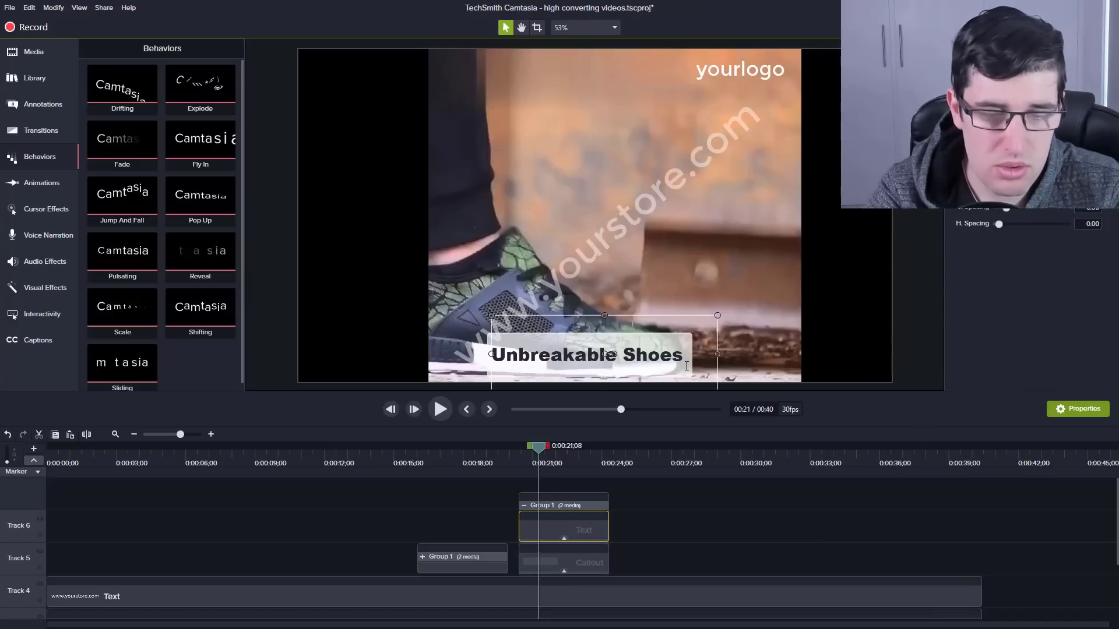
pyautogui.write('oes')
pyautogui.press('Return')
pyautogui.write('Wh')
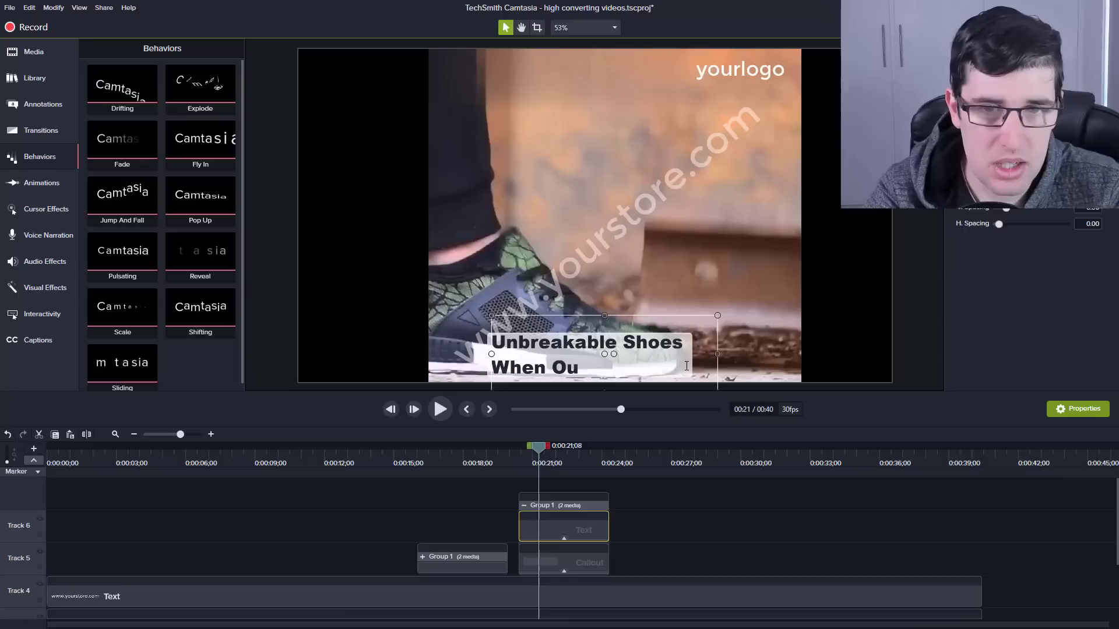
pyautogui.write('en In Cons')
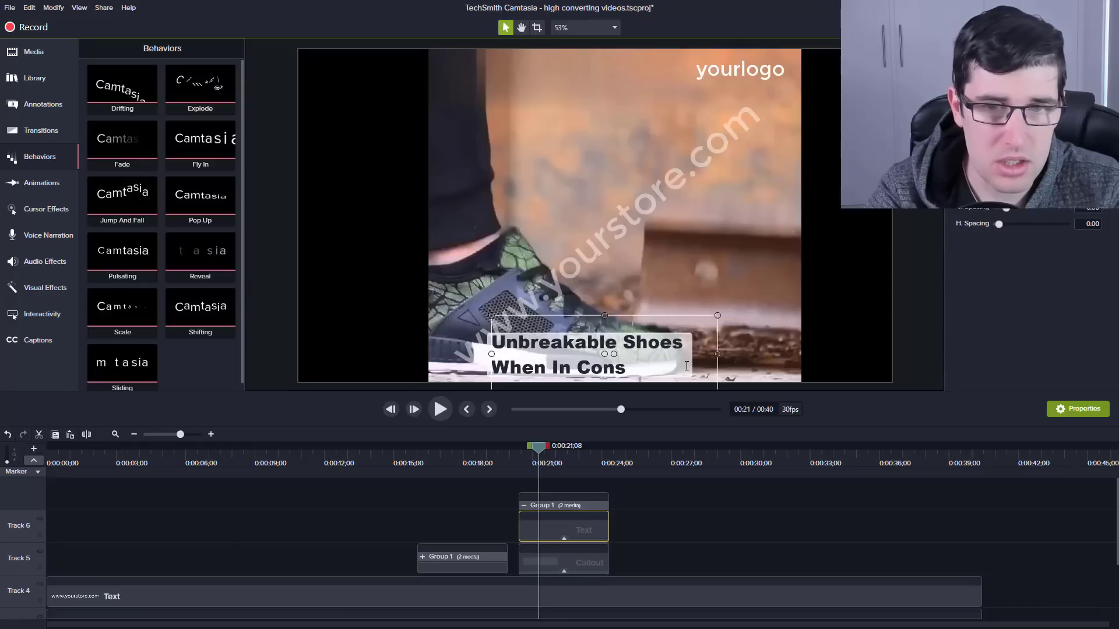
pyautogui.write('truction')
pyautogui.press('Return')
pyautogui.write('Sites')
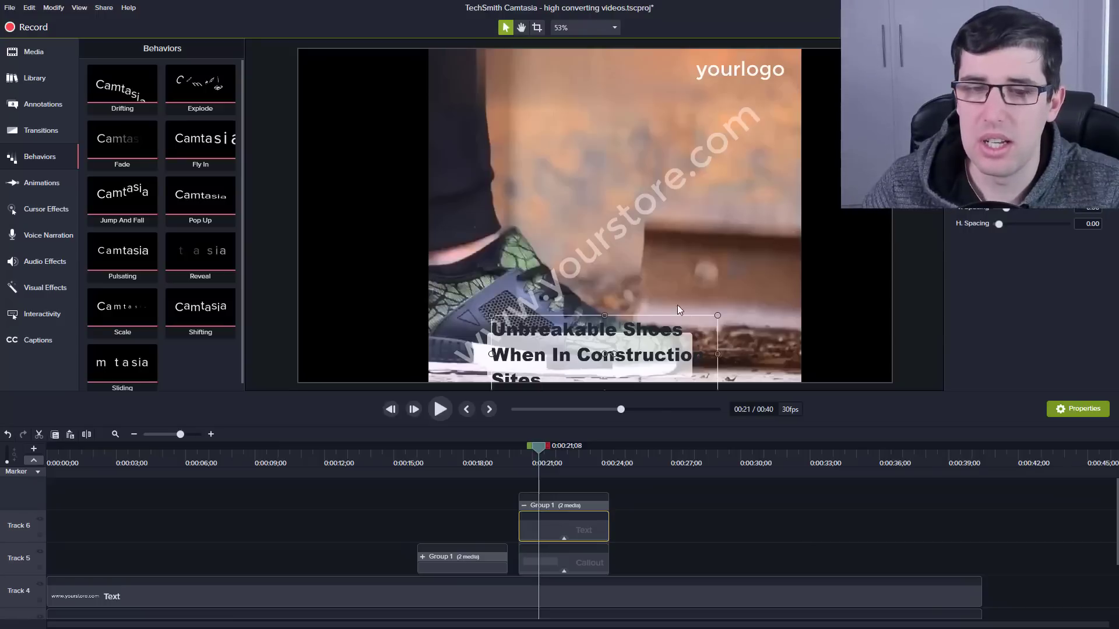
pyautogui.press('Escape')
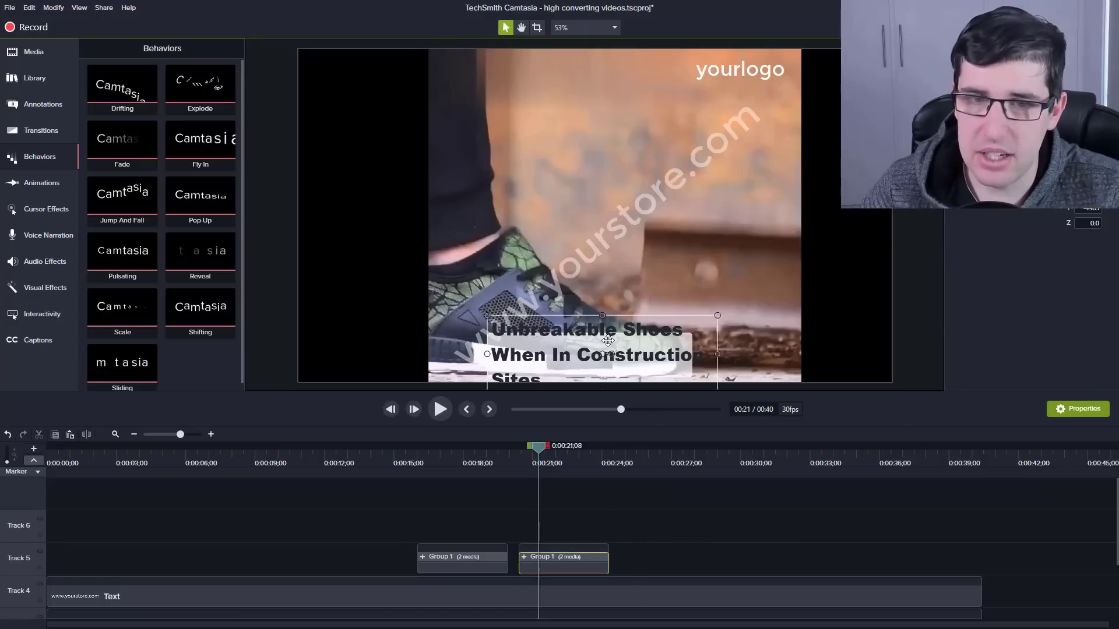
# Nudge the second slogan group slightly upward on the canvas and ungroup it into separate text and callout clips
pyautogui.moveTo(716, 317); pyautogui.dragTo(717, 330)
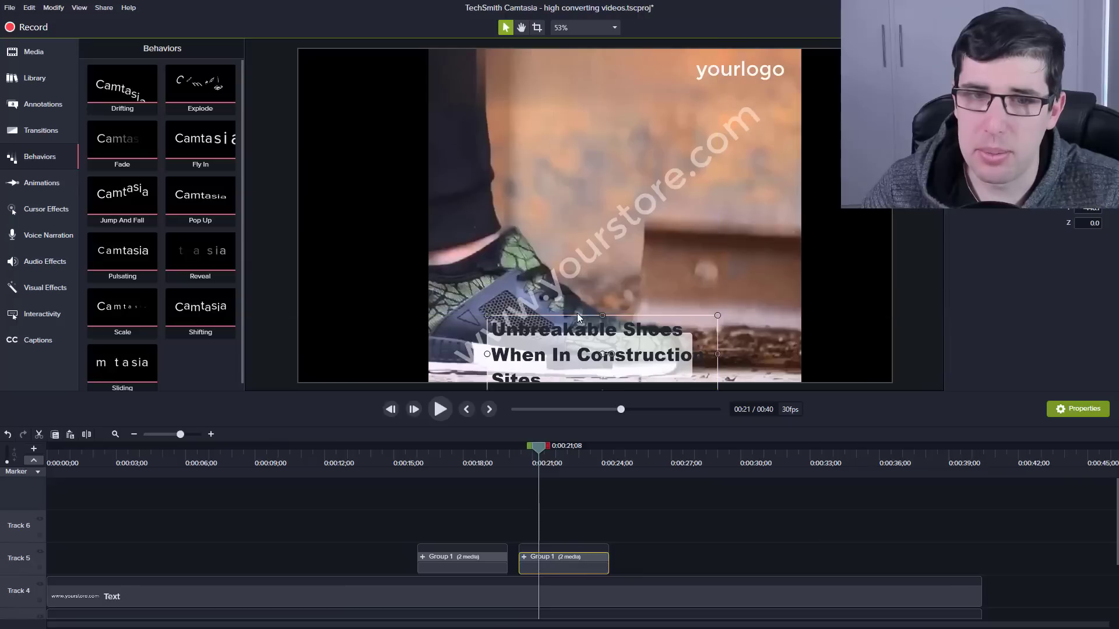
pyautogui.moveTo(576, 329); pyautogui.dragTo(580, 319)
pyautogui.rightClick(564, 568)
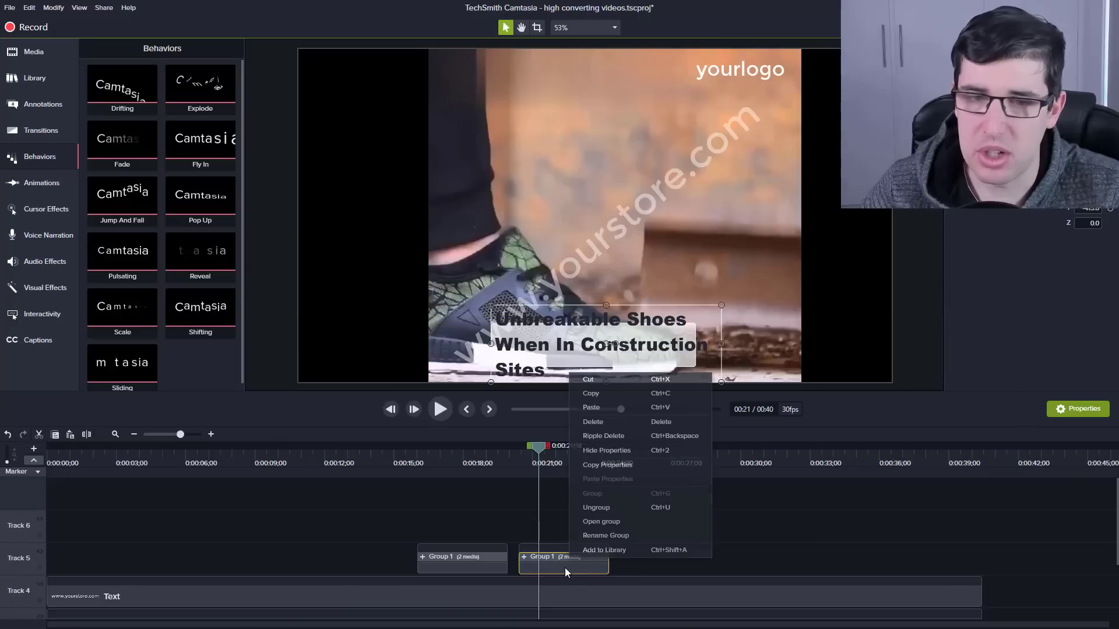
pyautogui.click(609, 512)
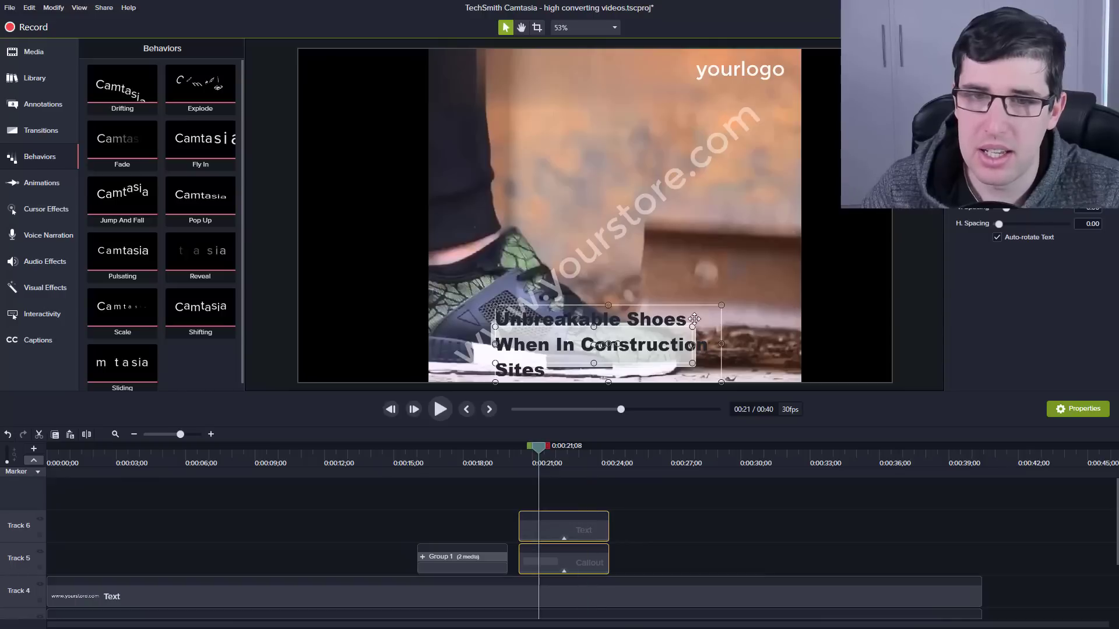
# Scale the slogan text down so it wraps onto two lines and position it over the callout box
pyautogui.moveTo(722, 304); pyautogui.dragTo(699, 350)
pyautogui.click(560, 536)
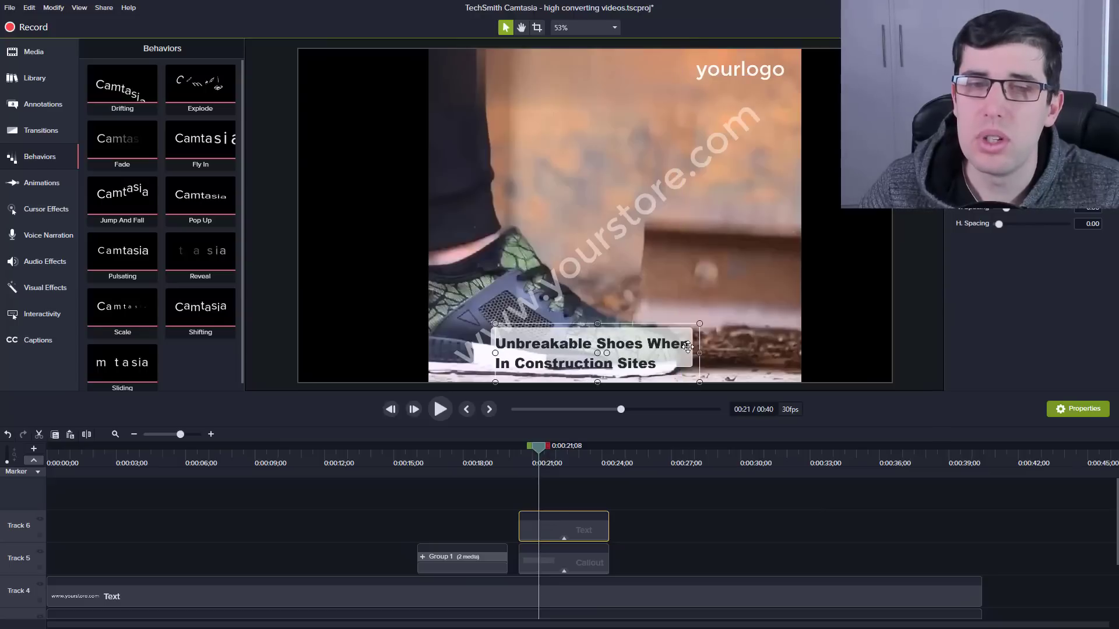
pyautogui.moveTo(606, 349); pyautogui.dragTo(606, 344)
pyautogui.click(738, 359)
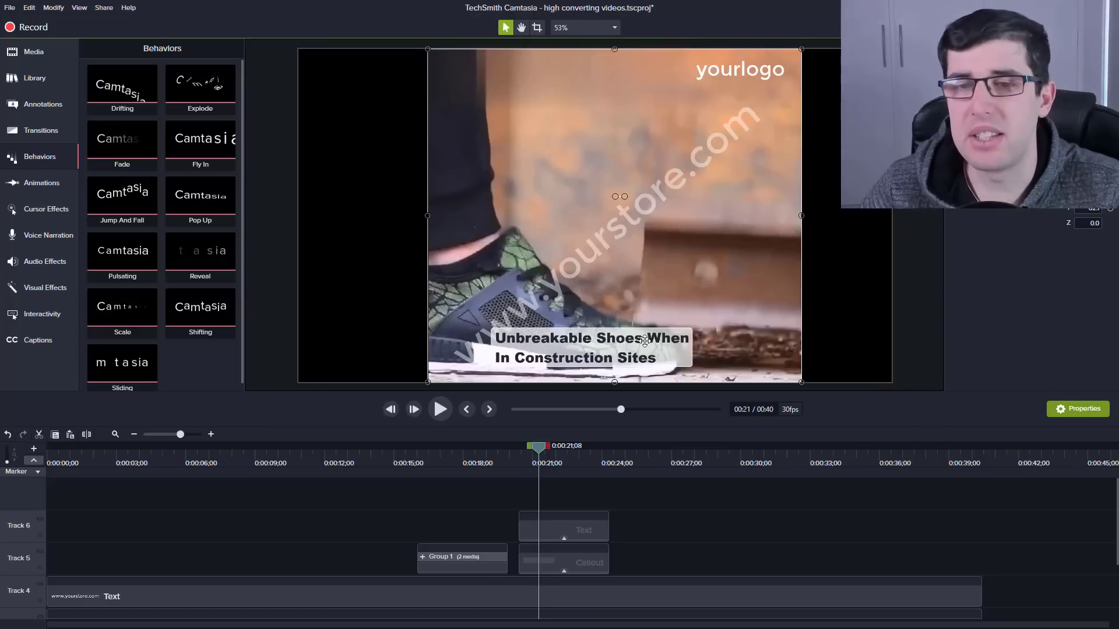
# Enlarge the second slogan's callout box on Track 5 to the right and slightly downward beyond the text
pyautogui.moveTo(536, 454)
pyautogui.mouseDown()
pyautogui.moveTo(474, 453)
pyautogui.moveTo(527, 460)
pyautogui.mouseUp()
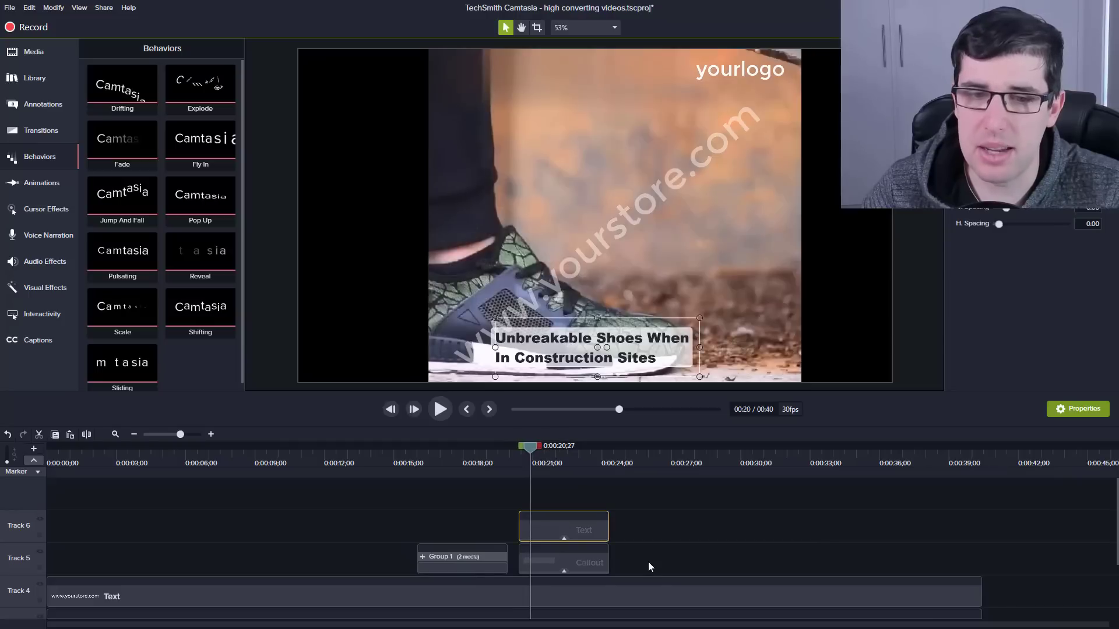
pyautogui.click(602, 550)
pyautogui.moveTo(597, 446); pyautogui.dragTo(546, 447)
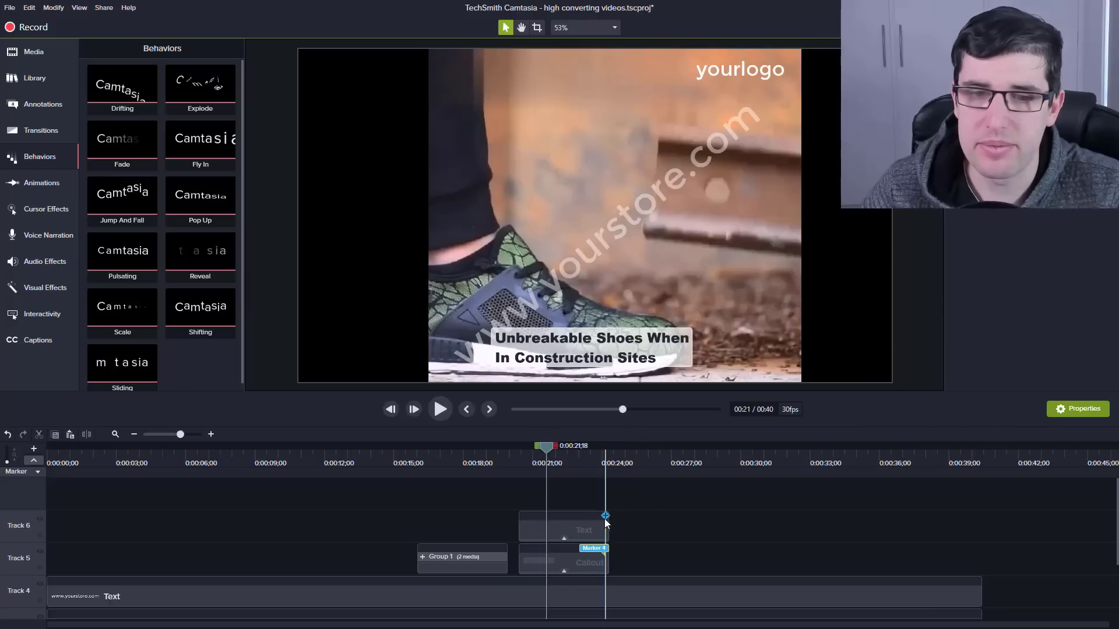
pyautogui.click(604, 516)
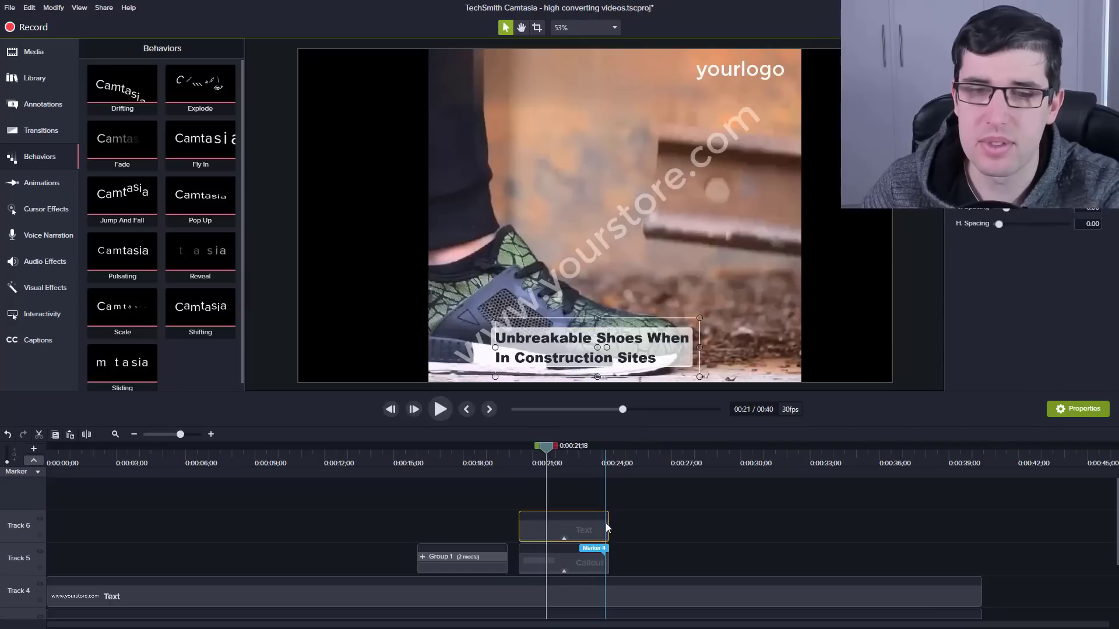
pyautogui.click(604, 557)
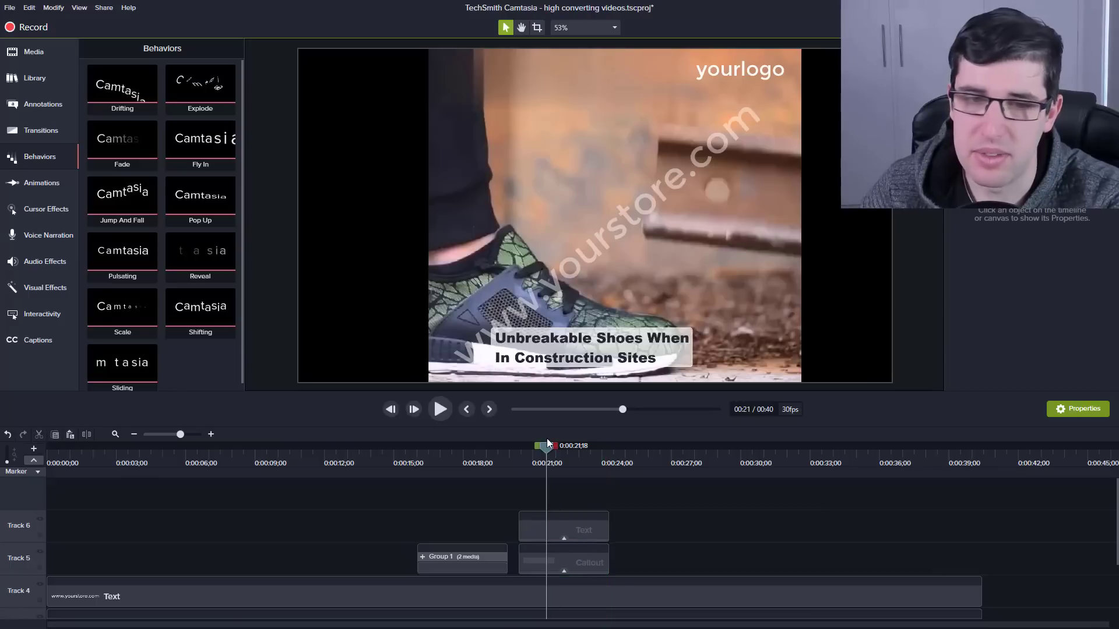
pyautogui.click(555, 569)
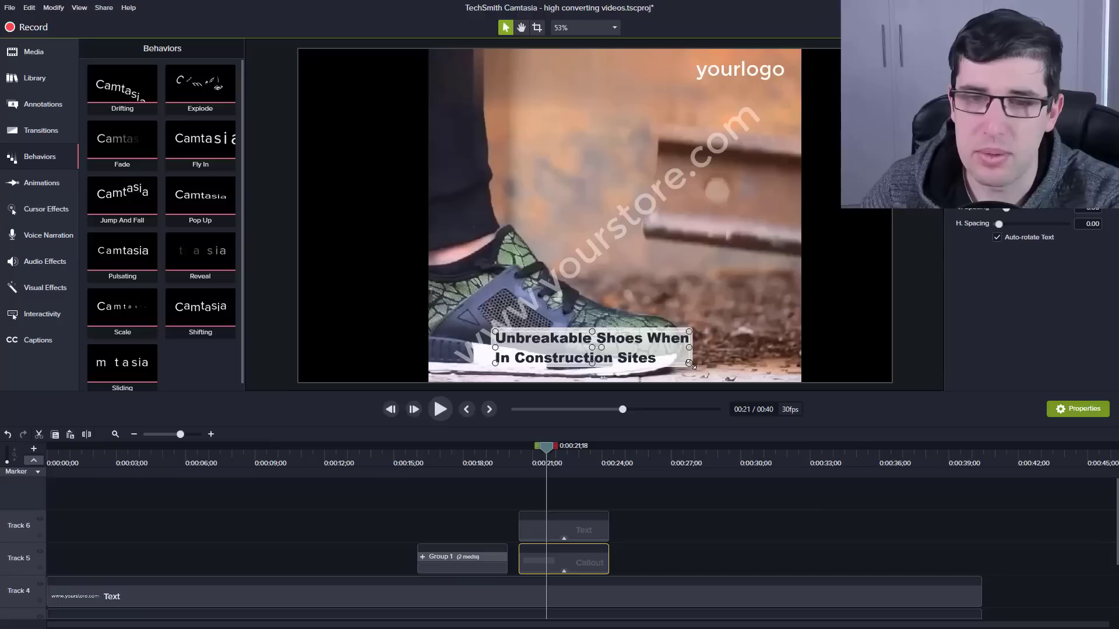
pyautogui.moveTo(690, 365); pyautogui.dragTo(736, 373)
# Enlarge the slogan text, narrow its text box to the callout's width and align it with the callout's left edge
pyautogui.click(642, 353)
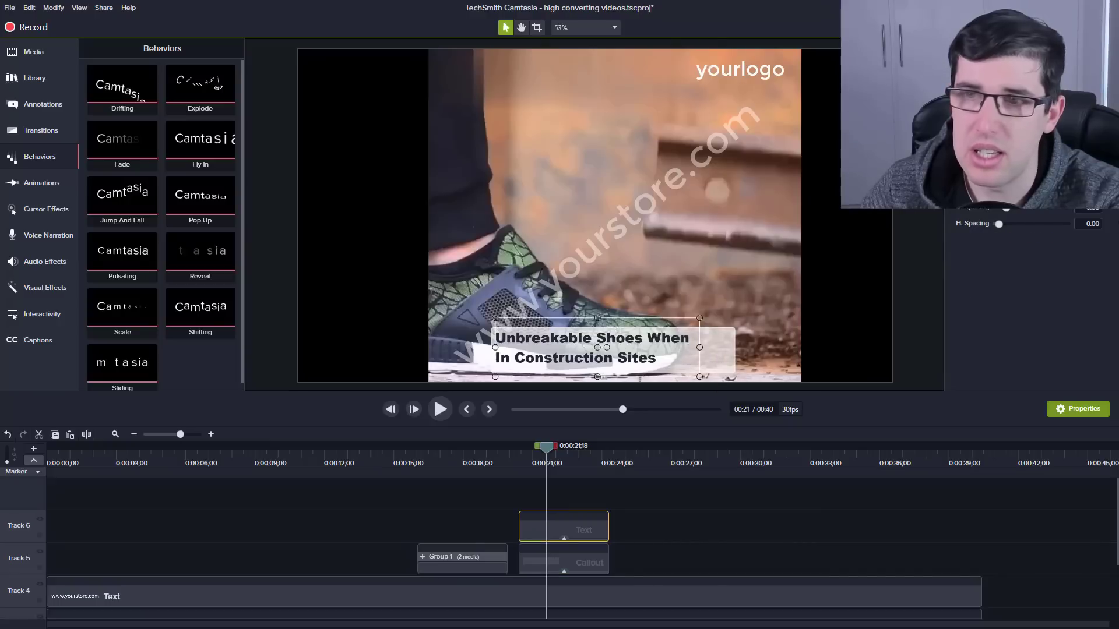
pyautogui.moveTo(699, 317); pyautogui.dragTo(801, 288)
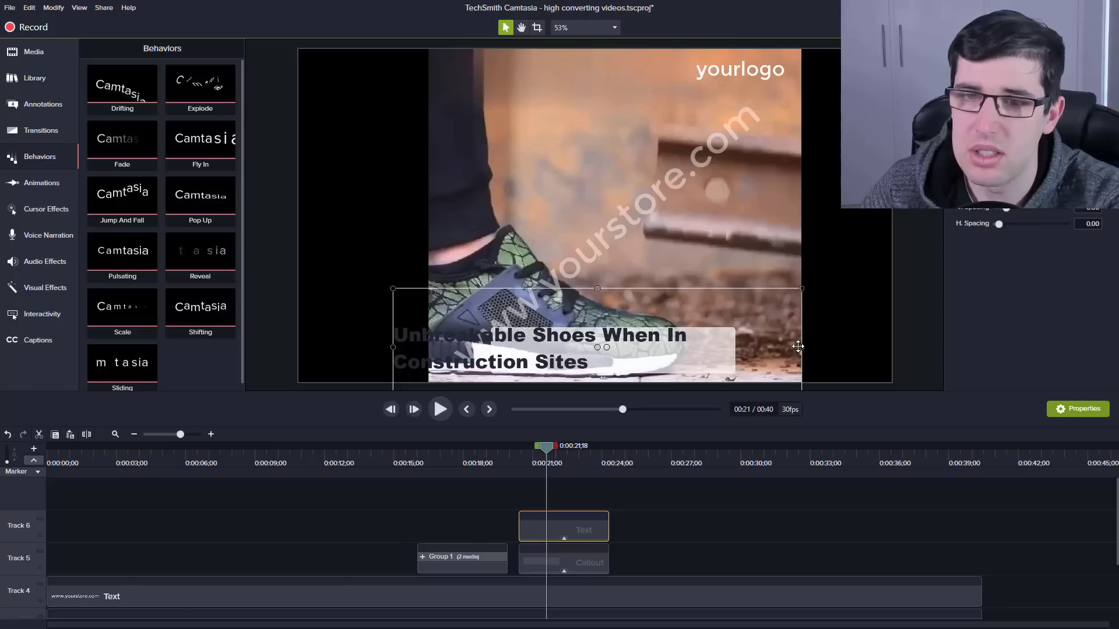
pyautogui.moveTo(800, 347); pyautogui.dragTo(741, 347)
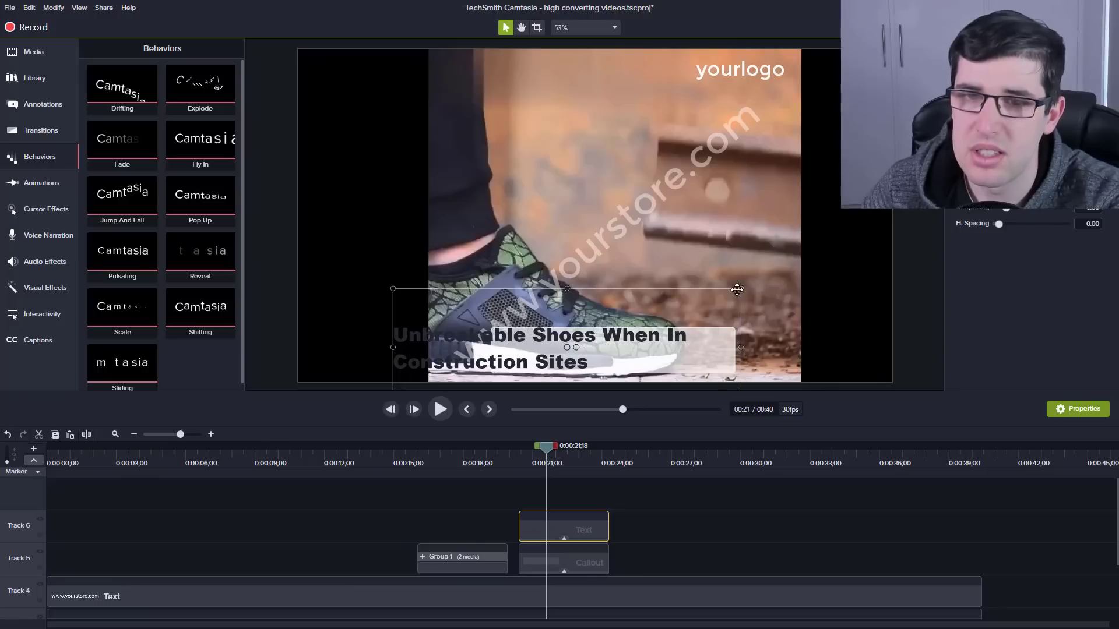
pyautogui.moveTo(612, 323); pyautogui.dragTo(714, 326)
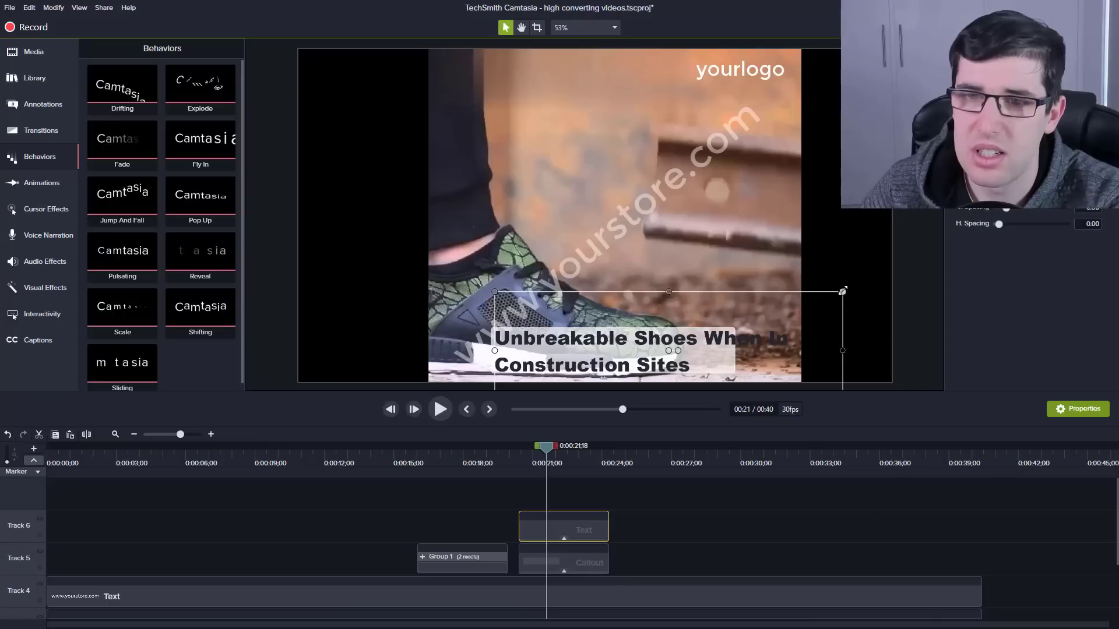
pyautogui.moveTo(842, 290); pyautogui.dragTo(732, 314)
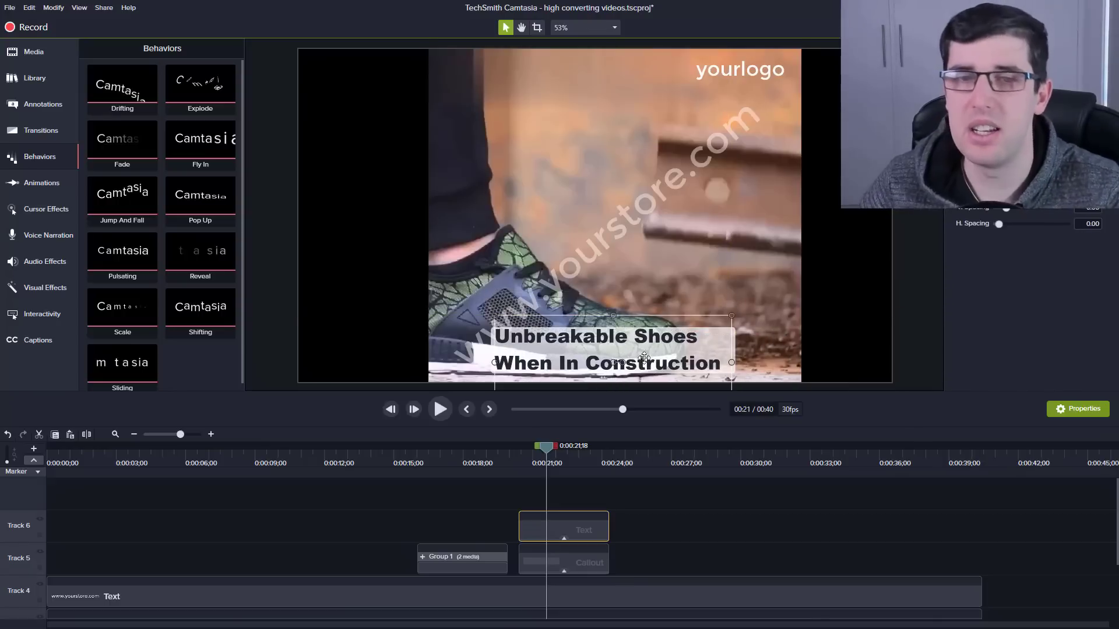
# Recolour the words "Unbreakable Shoes" in the second slogan green
pyautogui.doubleClick(674, 345)
pyautogui.doubleClick(699, 339)
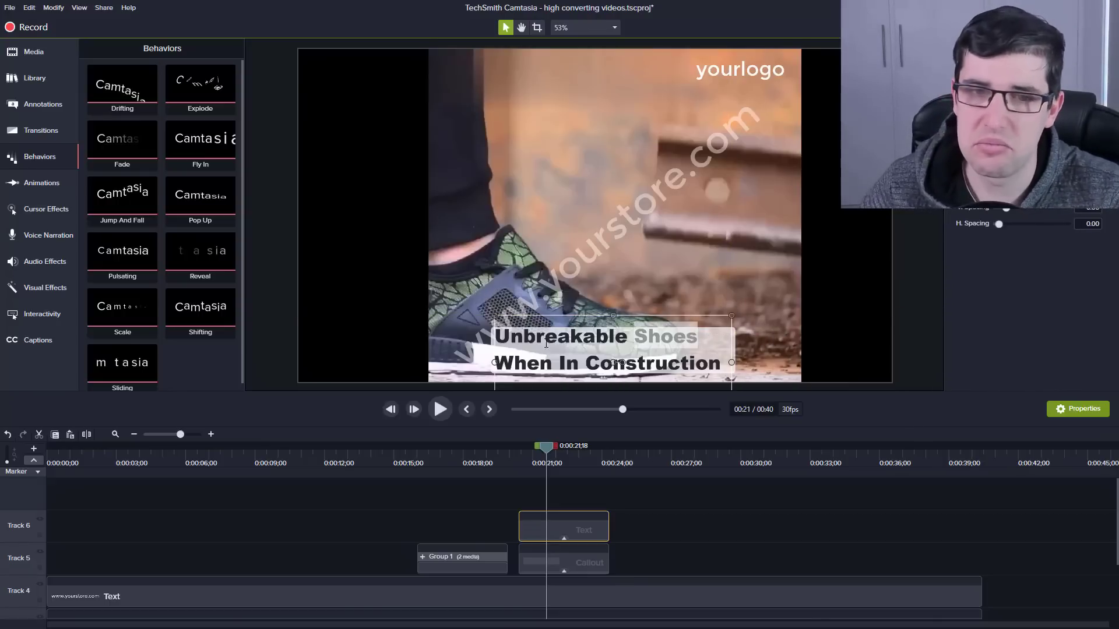
pyautogui.moveTo(698, 337); pyautogui.dragTo(504, 336)
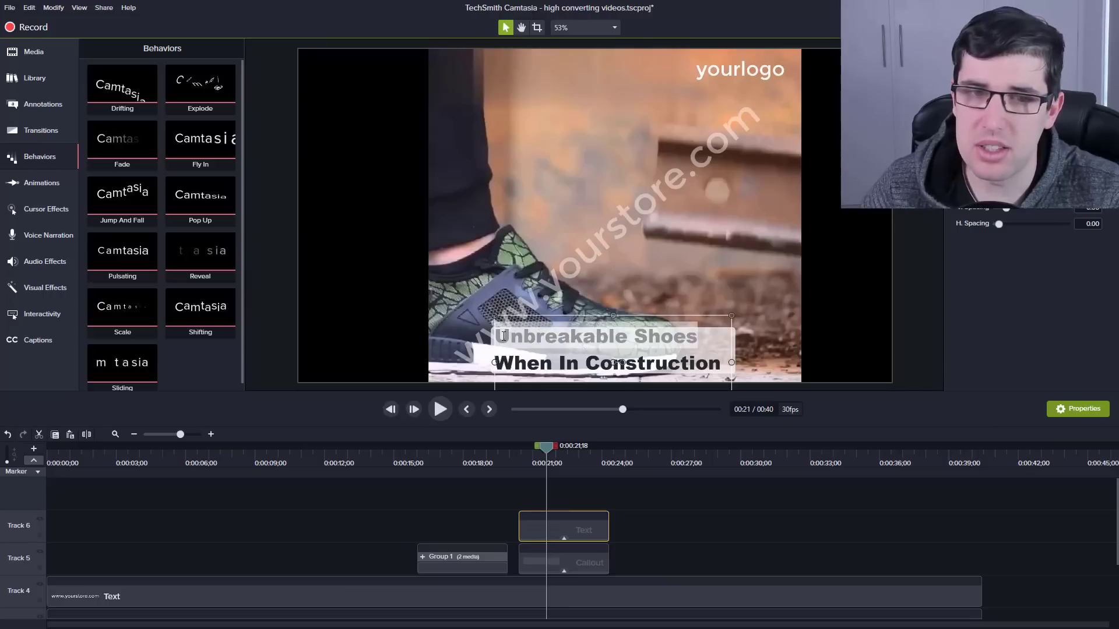
pyautogui.click(1095, 233)
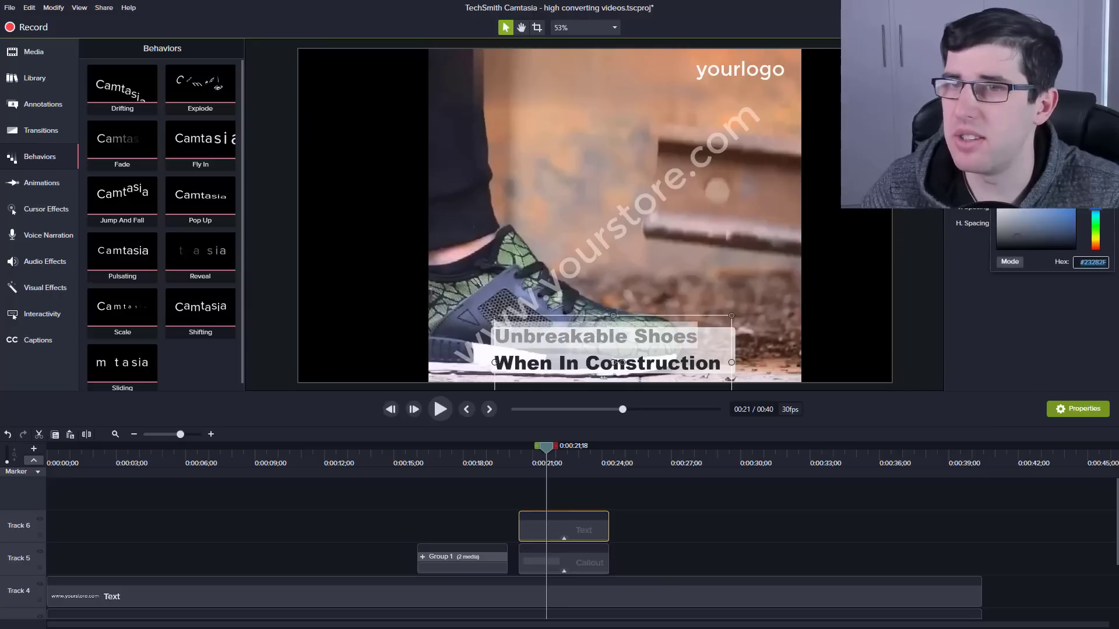
pyautogui.click(1089, 239)
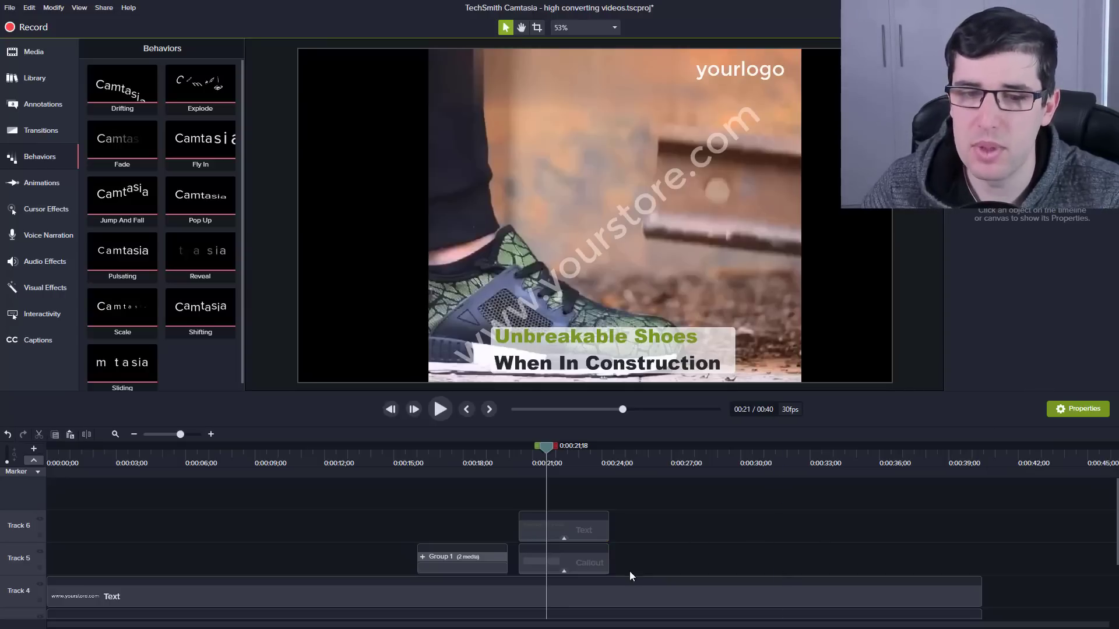
pyautogui.moveTo(628, 574); pyautogui.dragTo(536, 512)
pyautogui.rightClick(557, 524)
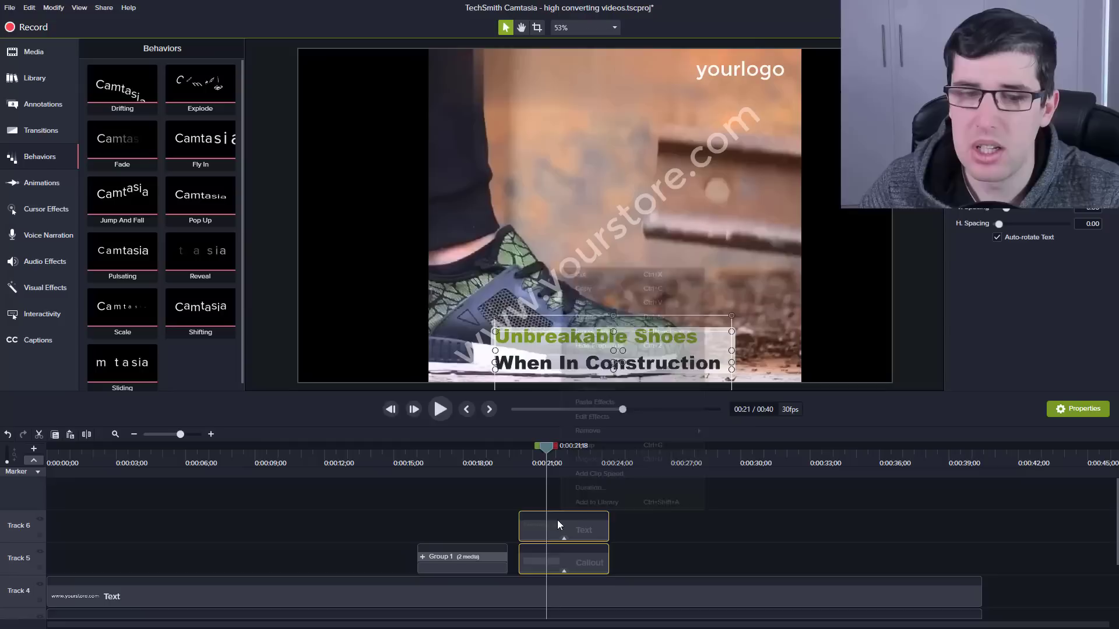
pyautogui.click(583, 447)
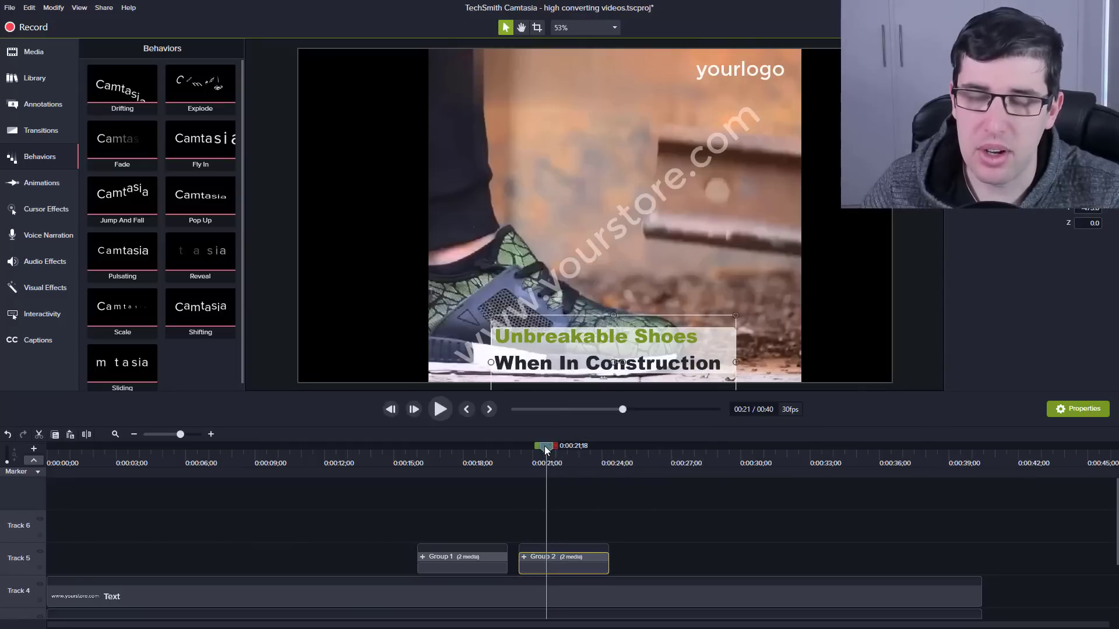
pyautogui.moveTo(545, 449); pyautogui.dragTo(544, 501)
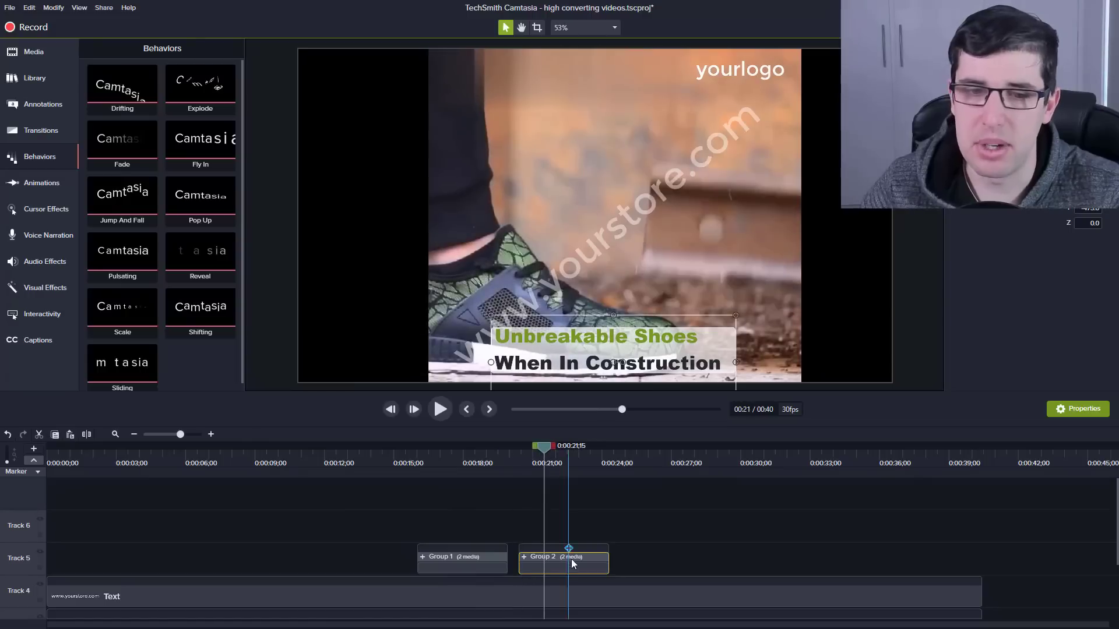
pyautogui.rightClick(565, 558)
pyautogui.click(612, 520)
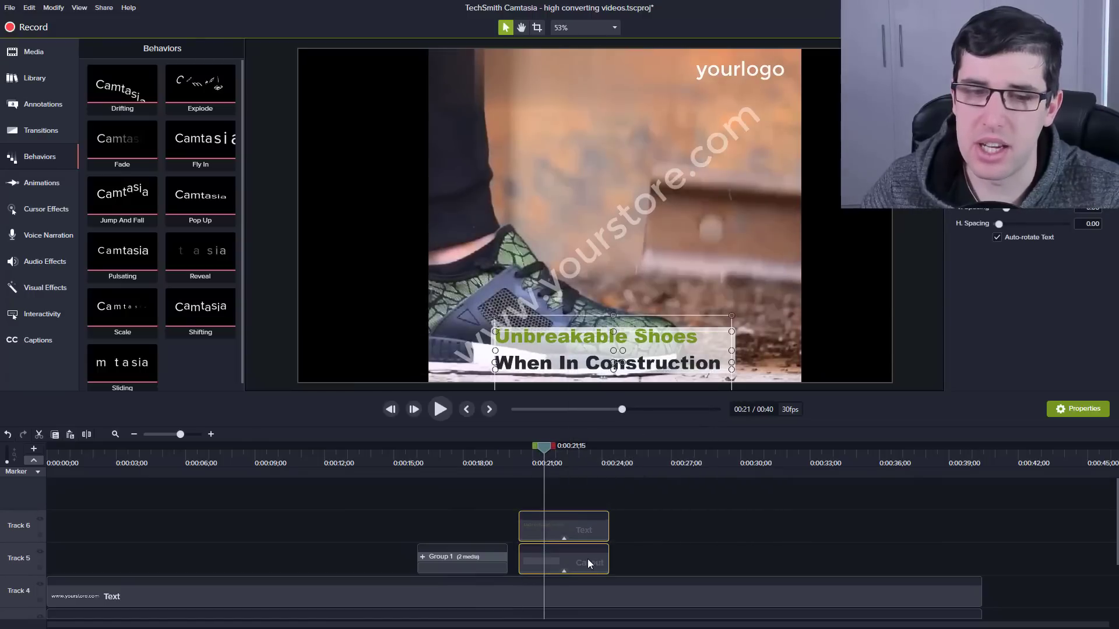
# Delete the second slogan's callout clip from Track 5, keeping the text clip on Track 6
pyautogui.click(587, 558)
pyautogui.press('Delete')
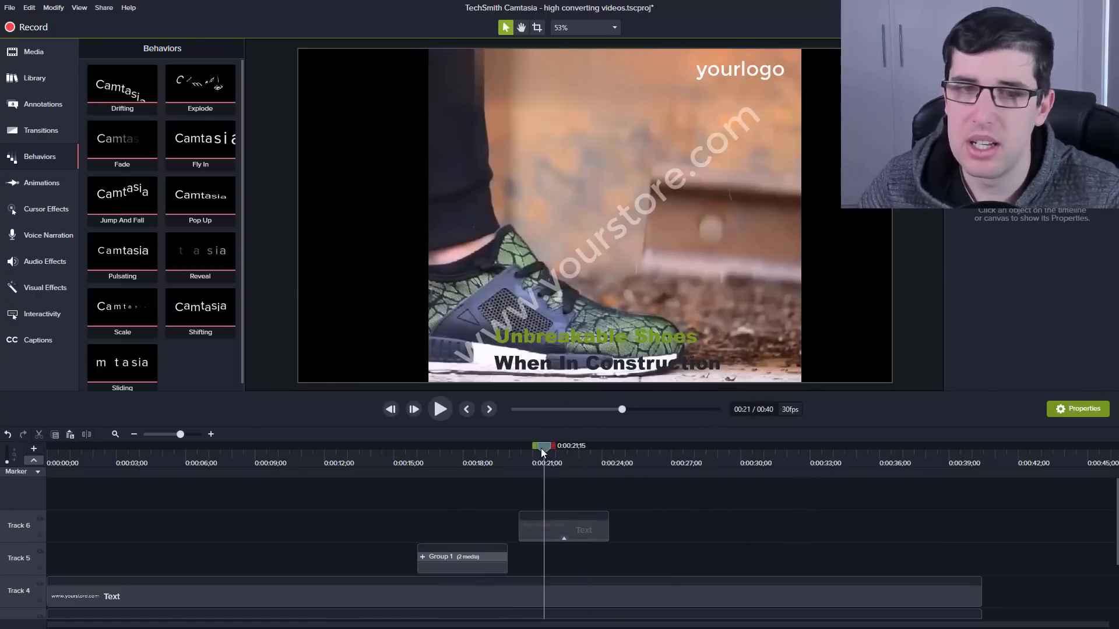
# Recolour the entire second slogan, "Unbreakable Shoes When In Construction Sites", off-white with hex value #F5F5F5
pyautogui.moveTo(542, 451); pyautogui.dragTo(573, 460)
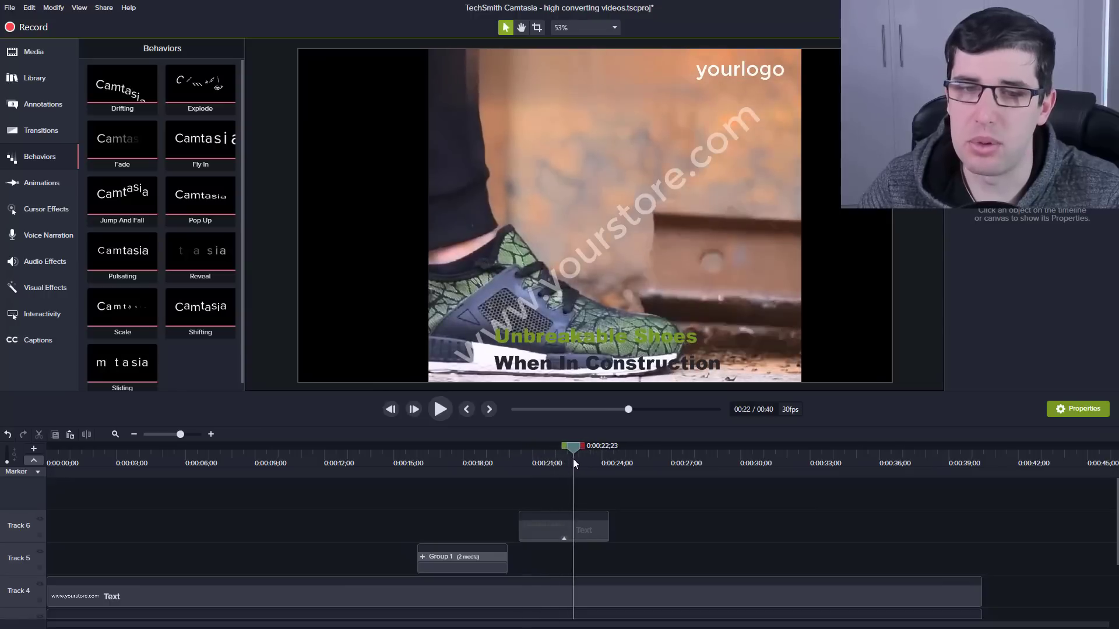
pyautogui.click(586, 535)
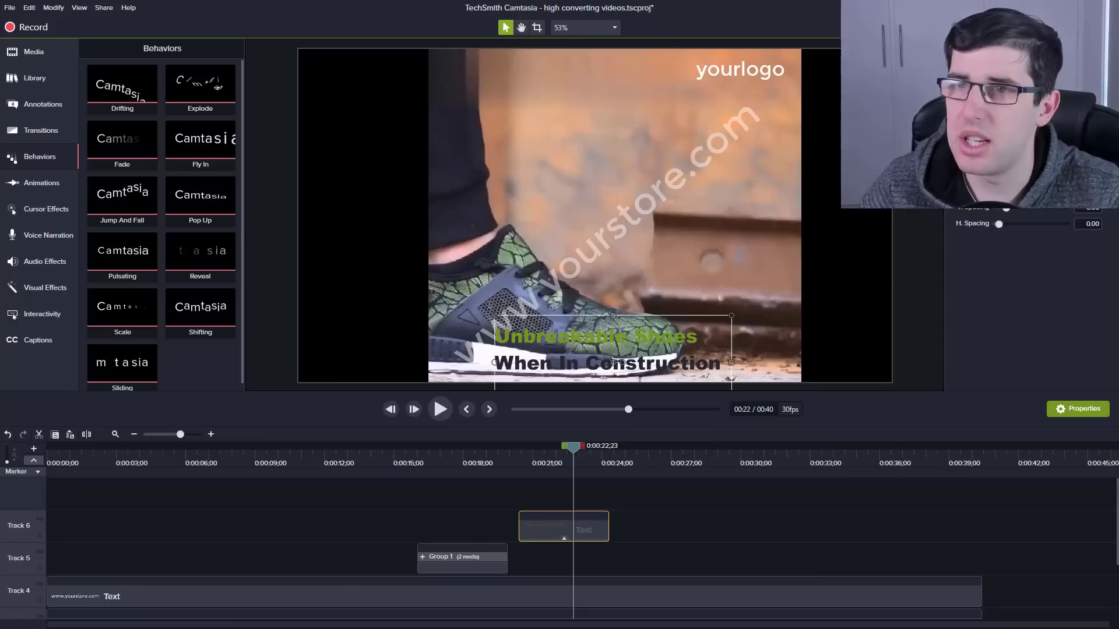
pyautogui.doubleClick(702, 355)
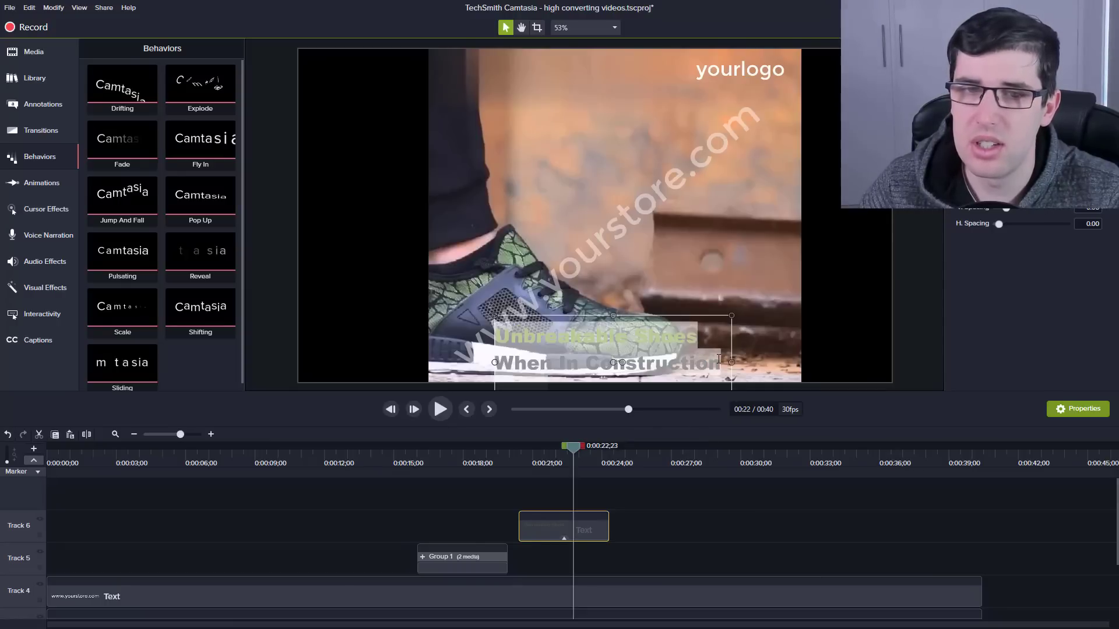
pyautogui.click(1091, 195)
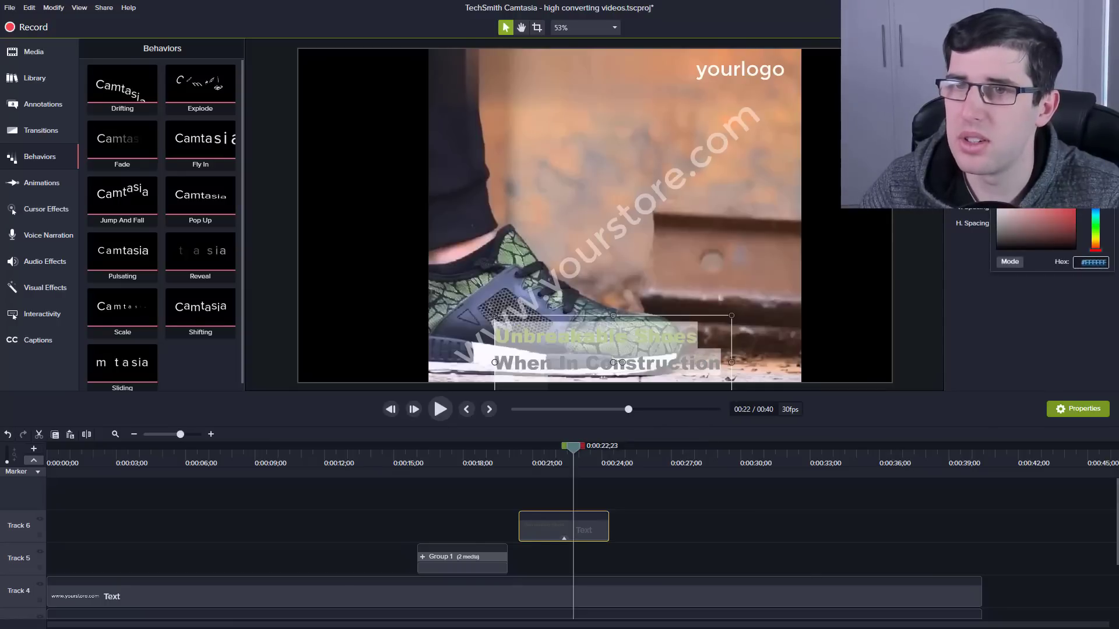
pyautogui.click(782, 536)
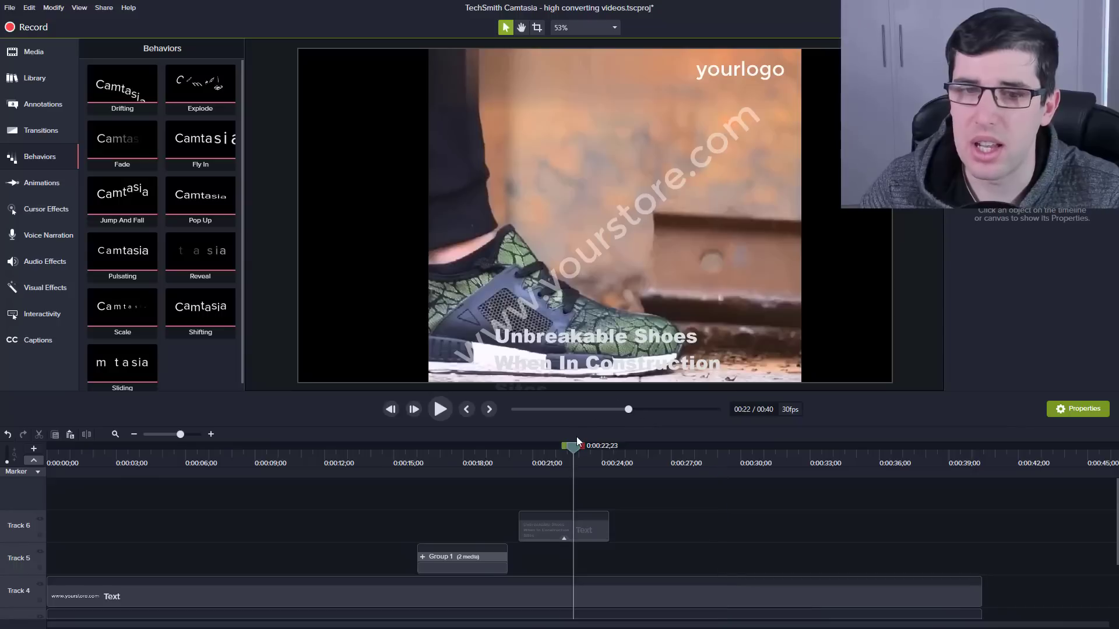
pyautogui.click(623, 337)
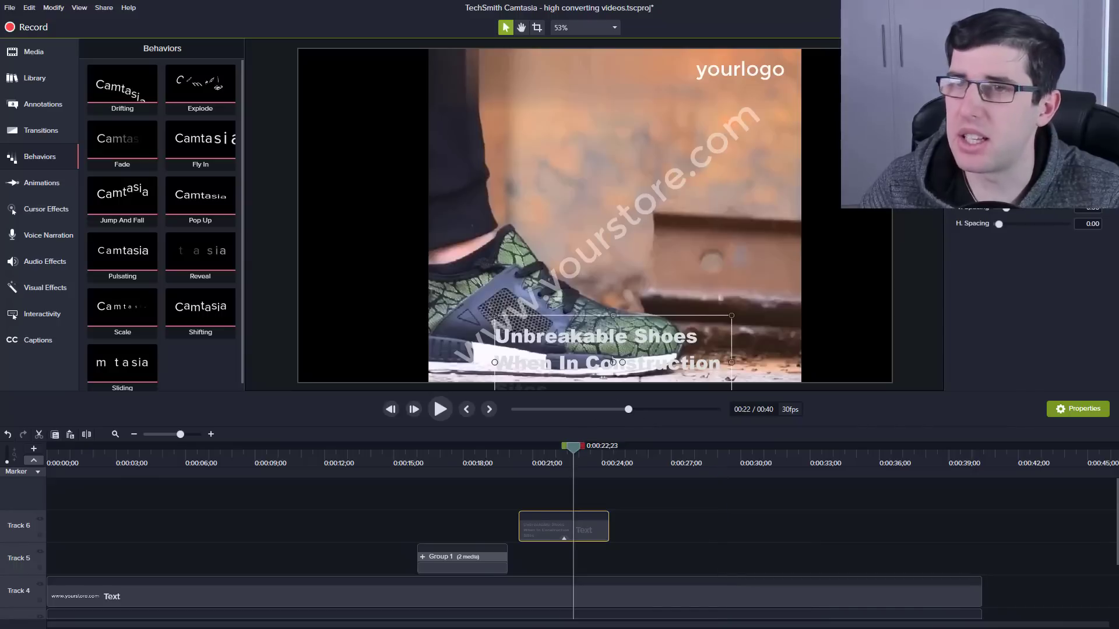
pyautogui.click(1091, 195)
pyautogui.write('#F5F5F5')
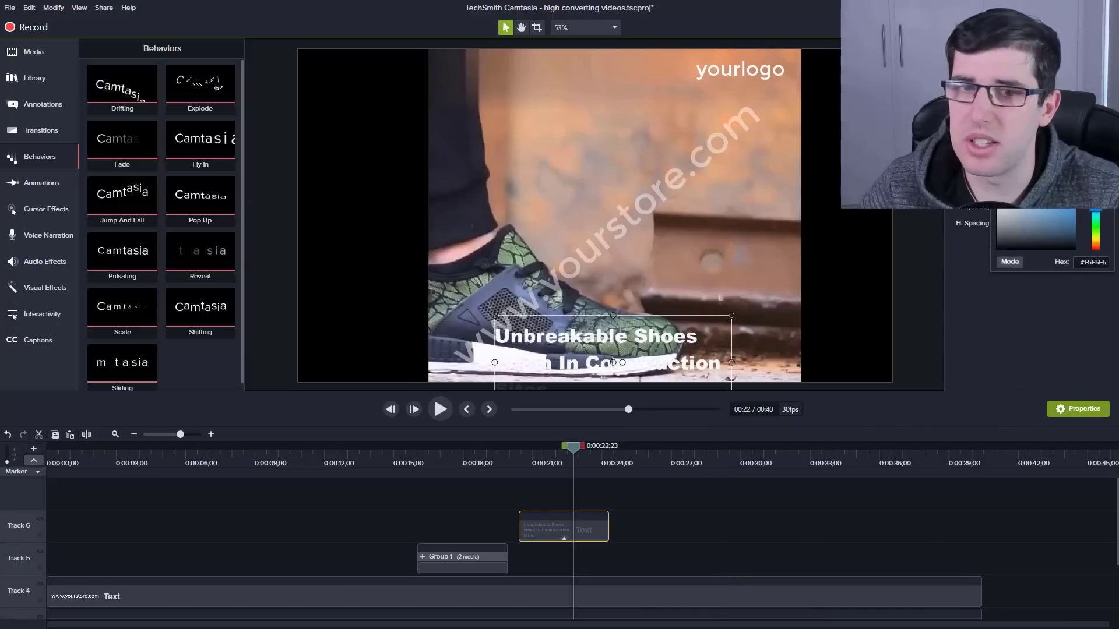
# Move the second slogan up over the wall near the video's upper edge, shift it slightly right and save the project
pyautogui.moveTo(605, 323); pyautogui.dragTo(598, 76)
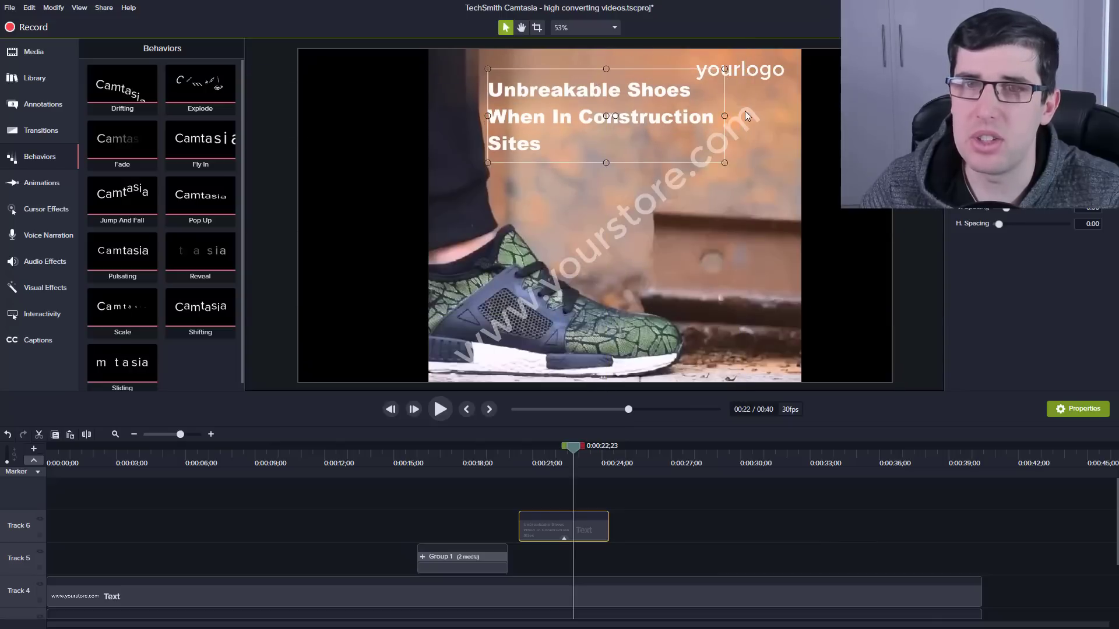
pyautogui.press('Right')
pyautogui.press('Right')
pyautogui.press('Right')
pyautogui.press('Right')
pyautogui.press('Right')
pyautogui.press('Right')
pyautogui.press('Right')
pyautogui.press('Right')
pyautogui.press('Right')
pyautogui.press('Right')
pyautogui.press('Right')
pyautogui.press('Right')
pyautogui.press('Right')
pyautogui.press('Right')
pyautogui.press('Right')
pyautogui.press('Right')
pyautogui.press('Right')
pyautogui.press('Right')
pyautogui.press('Right')
pyautogui.press('Right')
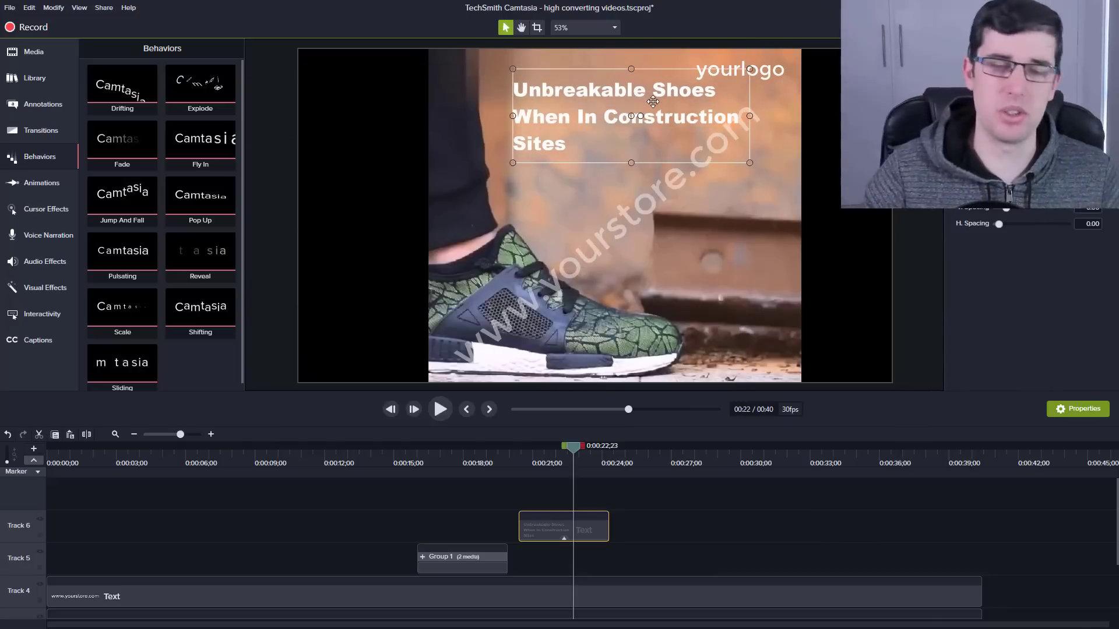
pyautogui.click(579, 473)
pyautogui.hotkey('ctrl', 's')
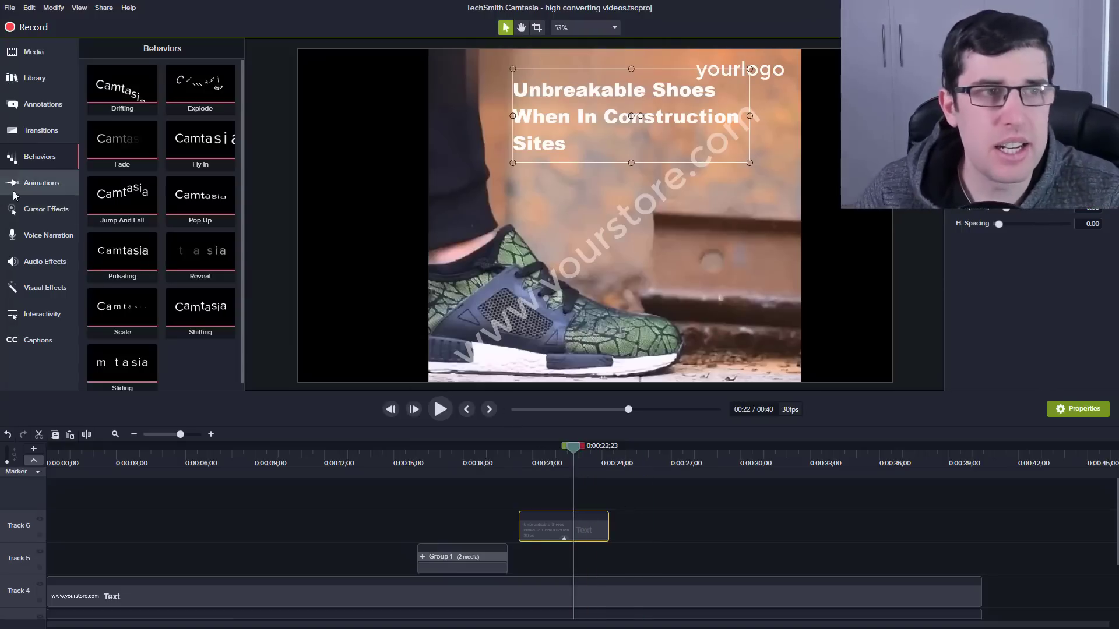
# Paste a copy of the first slogan's Group 1 on Track 5 at 0:00:35;28 and ungroup it
pyautogui.moveTo(579, 447); pyautogui.dragTo(882, 489)
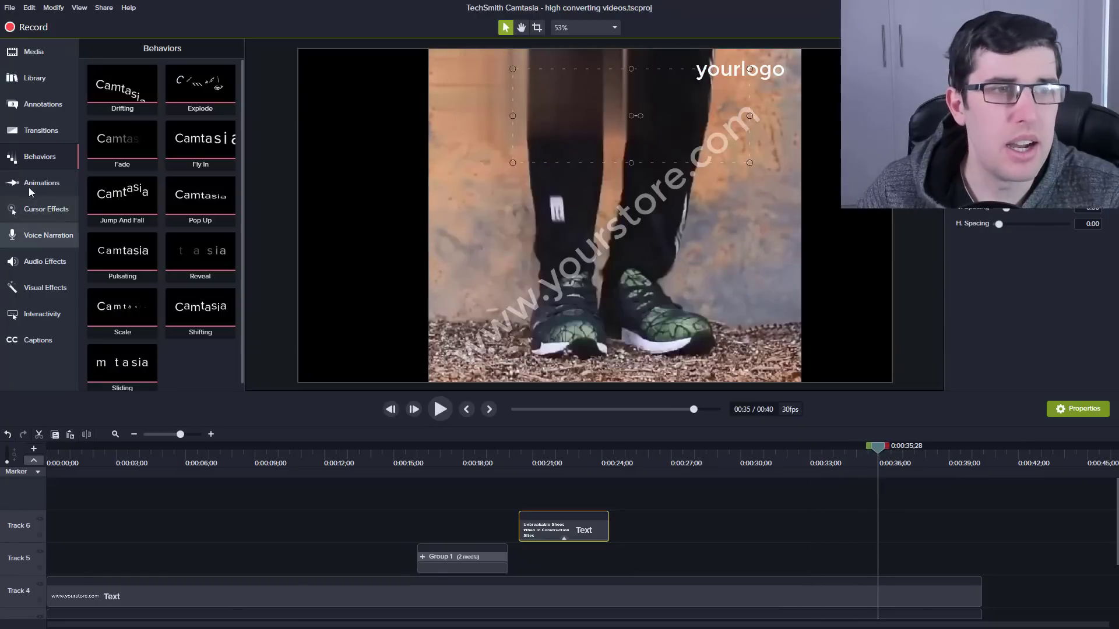
pyautogui.click(446, 570)
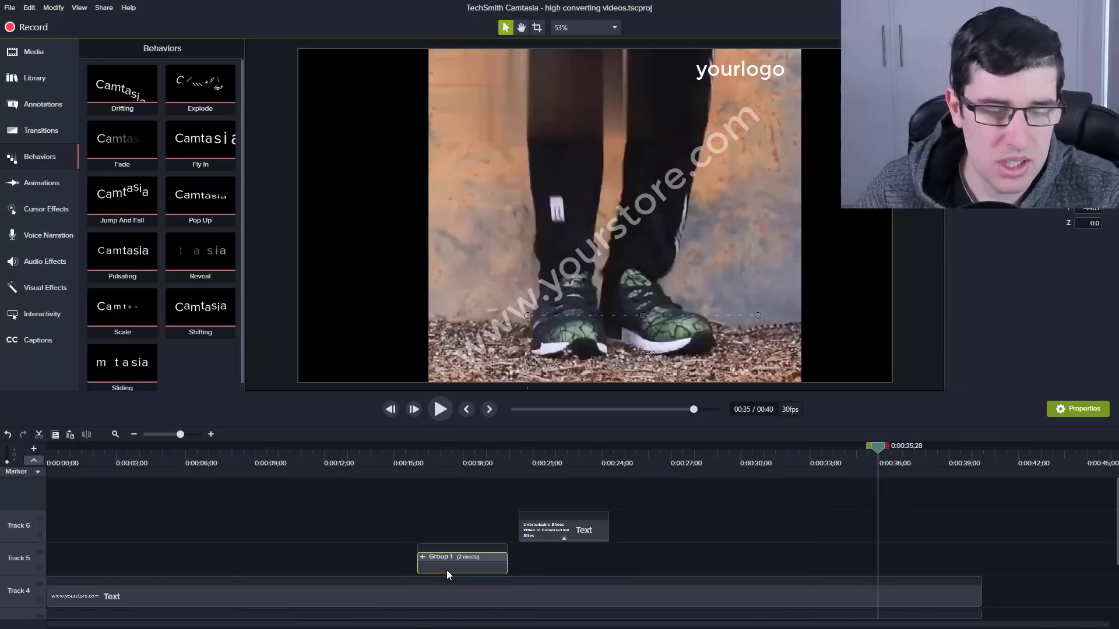
pyautogui.hotkey('ctrl', 'v')
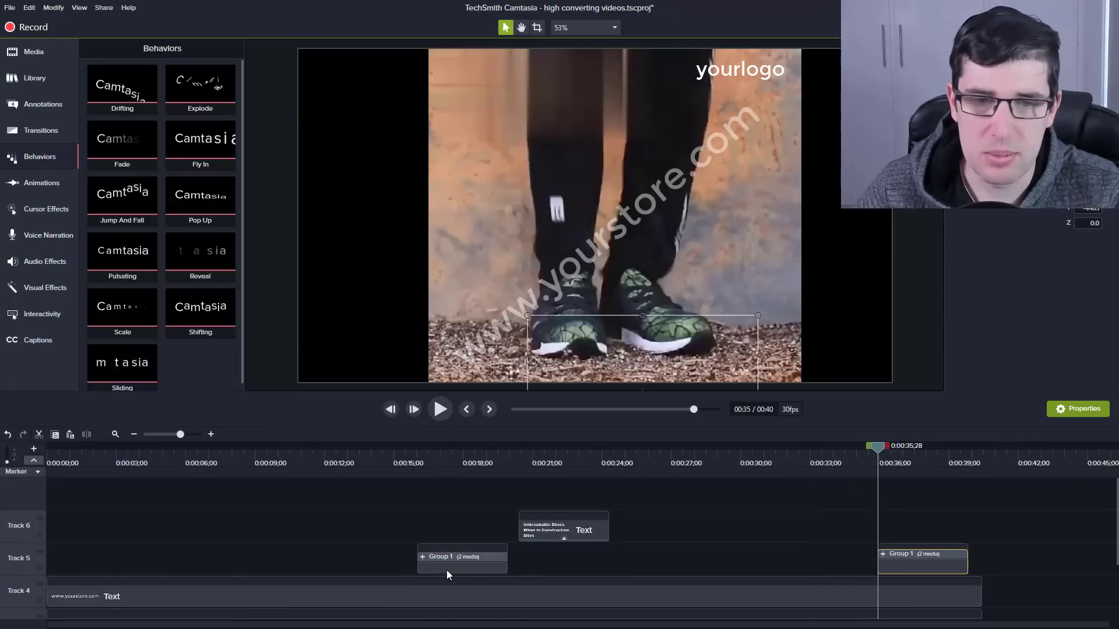
pyautogui.rightClick(892, 558)
pyautogui.click(953, 498)
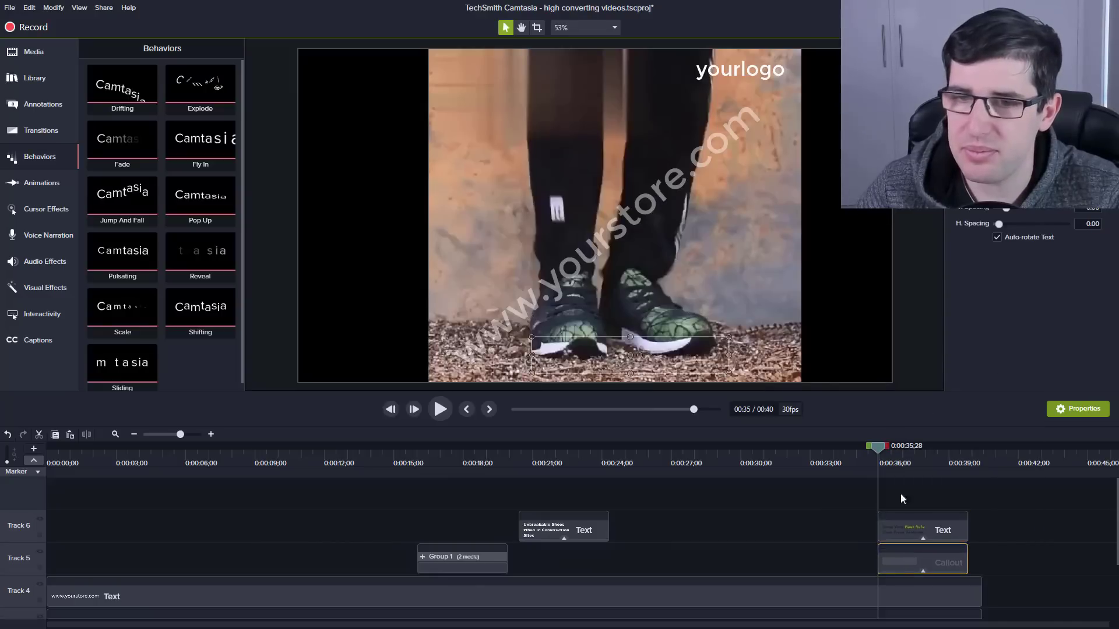
# Replace the copied slogan's text with "GET YOURS NOW 50% OFF"
pyautogui.moveTo(875, 449); pyautogui.dragTo(891, 450)
pyautogui.click(671, 350)
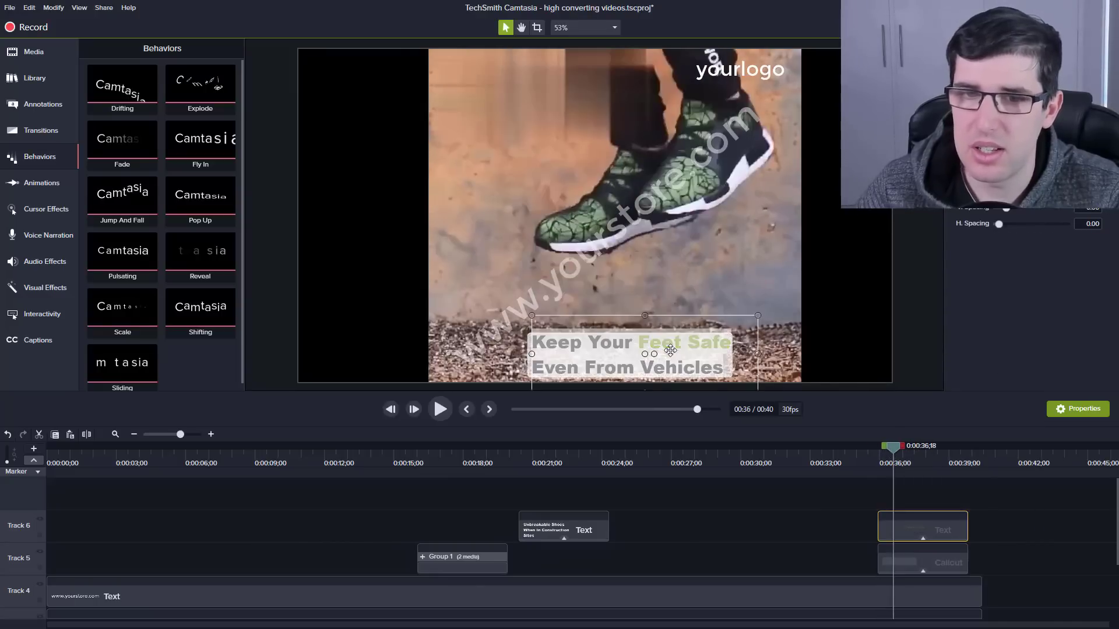
pyautogui.write('GET YOURS')
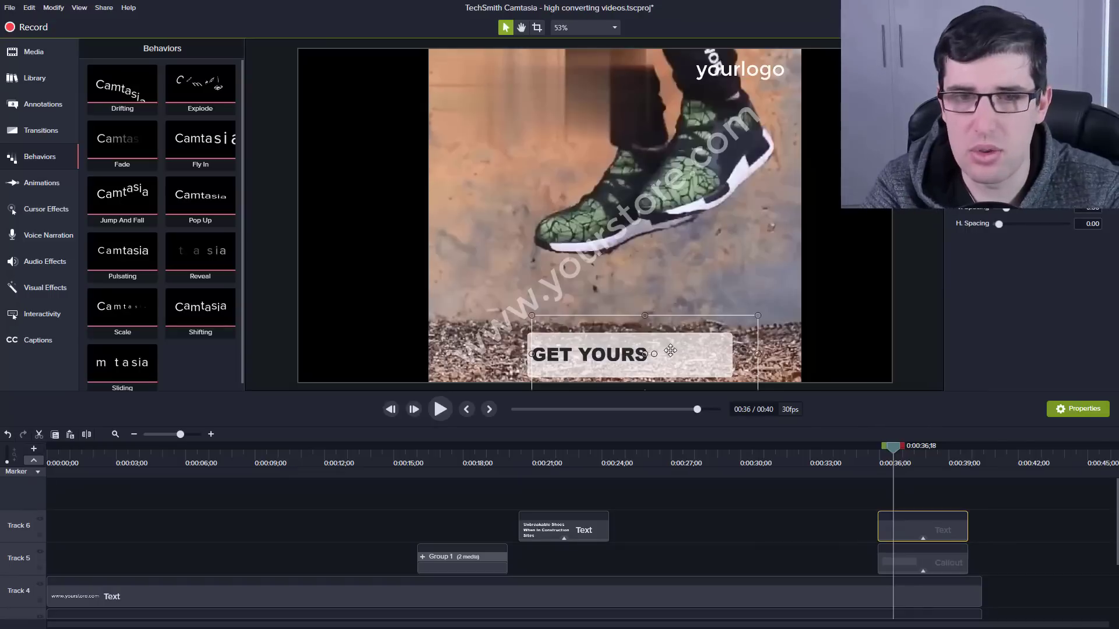
pyautogui.write(' NOW 50% OFF')
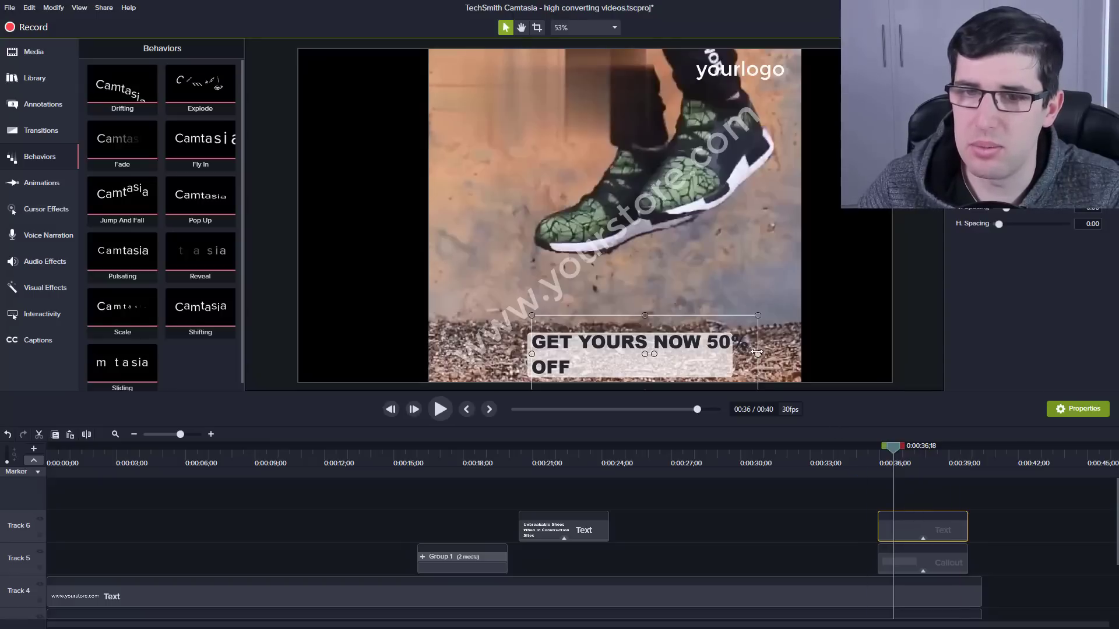
# Narrow the text box so "50% OFF" sits on its own second line, and recolour those words green
pyautogui.moveTo(756, 353); pyautogui.dragTo(744, 354)
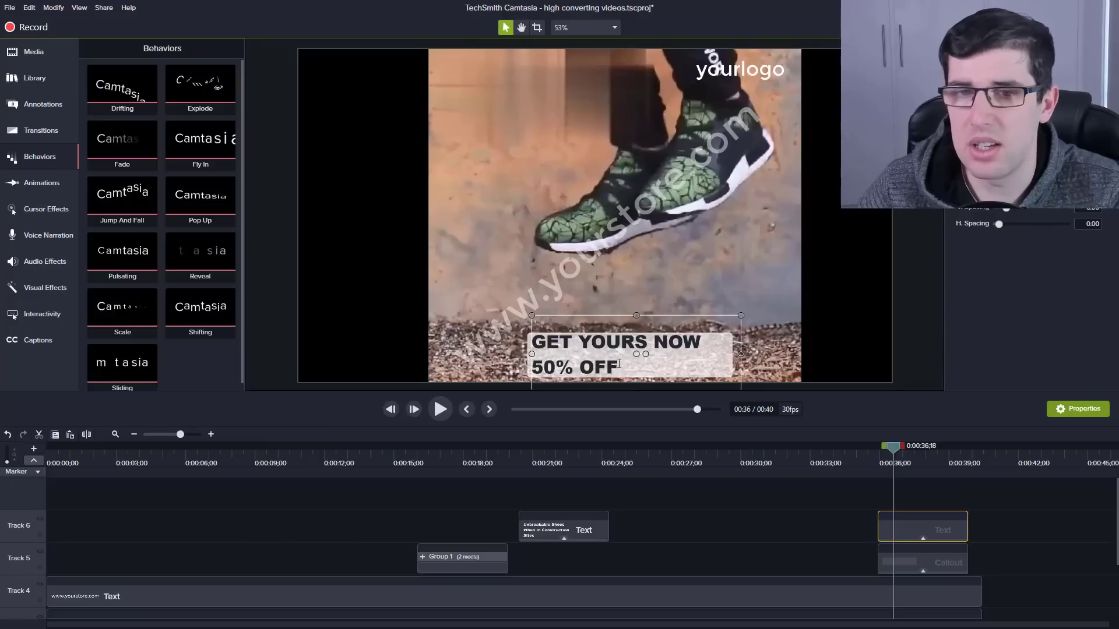
pyautogui.moveTo(619, 364); pyautogui.dragTo(533, 362)
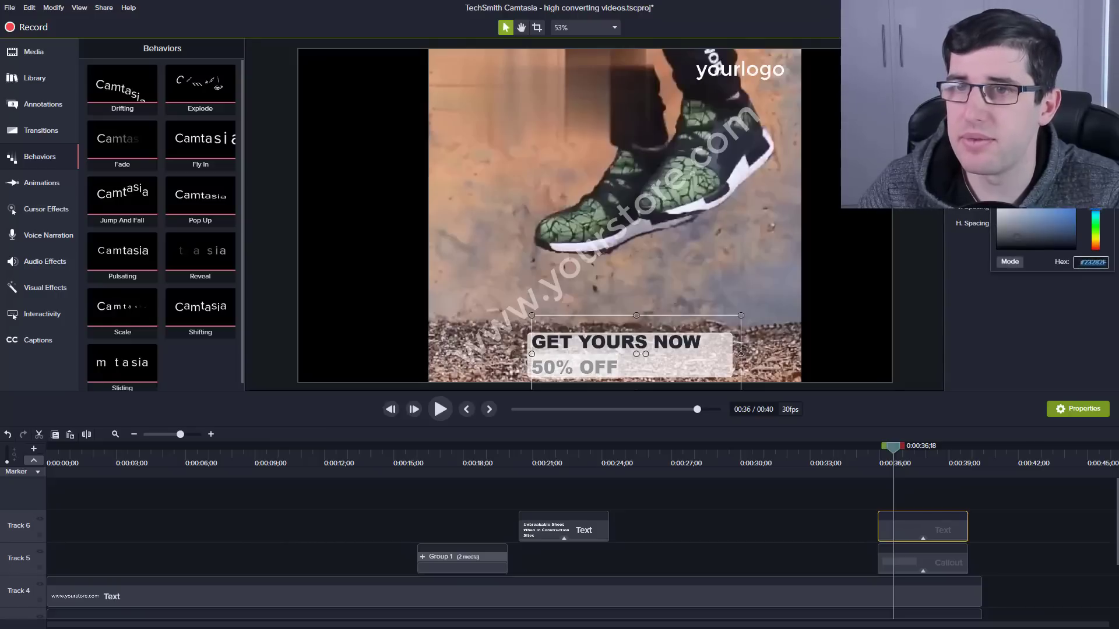
pyautogui.click(679, 553)
pyautogui.click(614, 370)
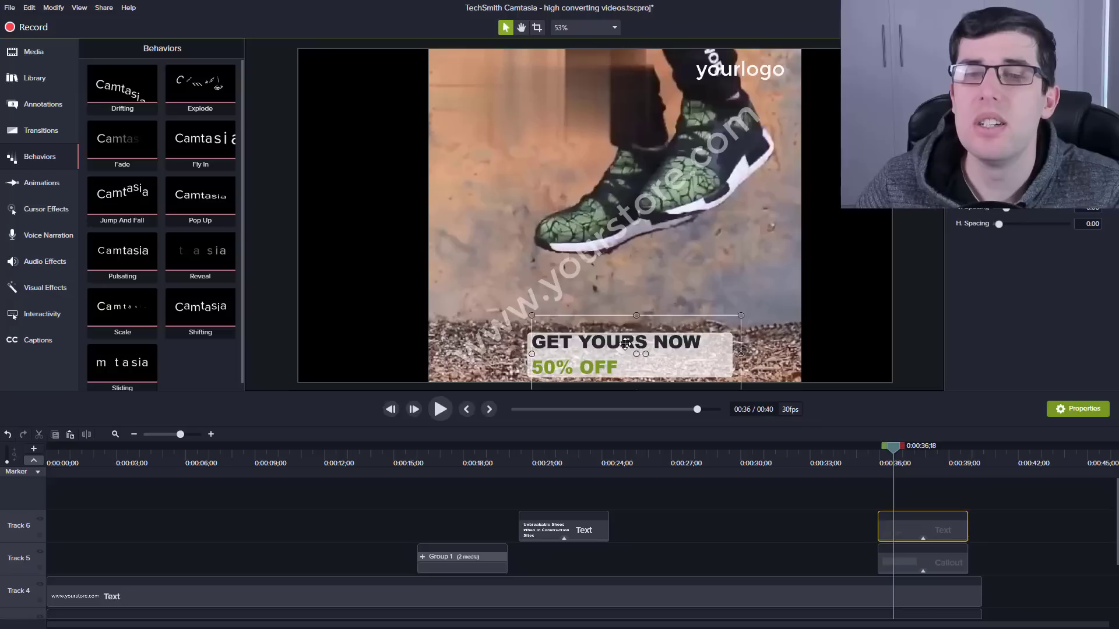
# Centre-align the "GET YOURS NOW 50% OFF" text and shift it slightly left to sit centred over its callout box
pyautogui.click(614, 371)
pyautogui.moveTo(629, 372); pyautogui.dragTo(539, 332)
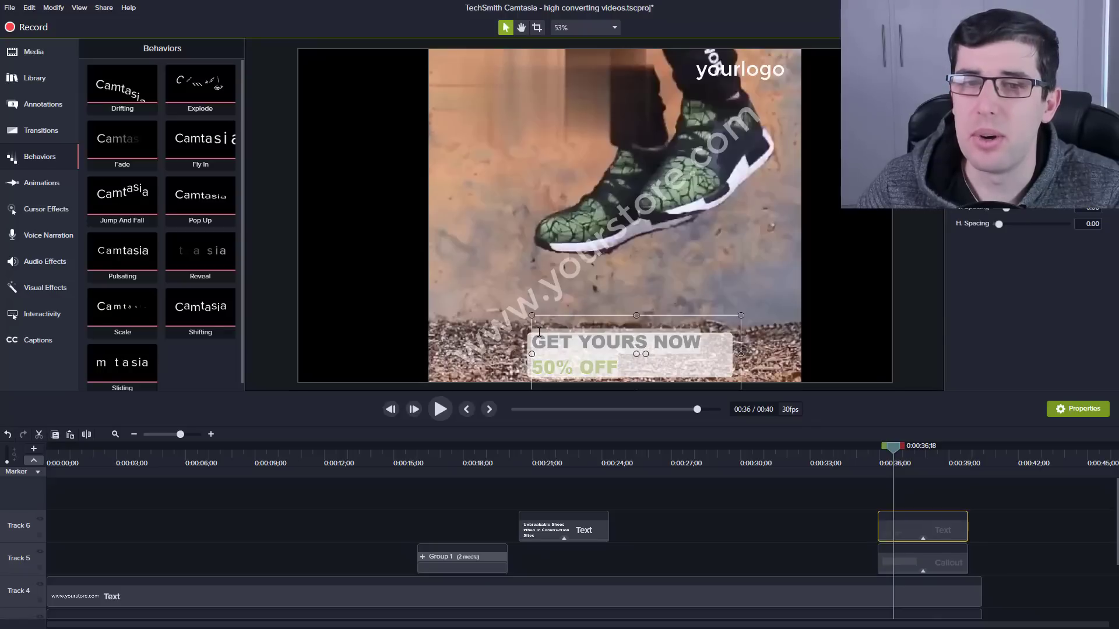
pyautogui.click(990, 163)
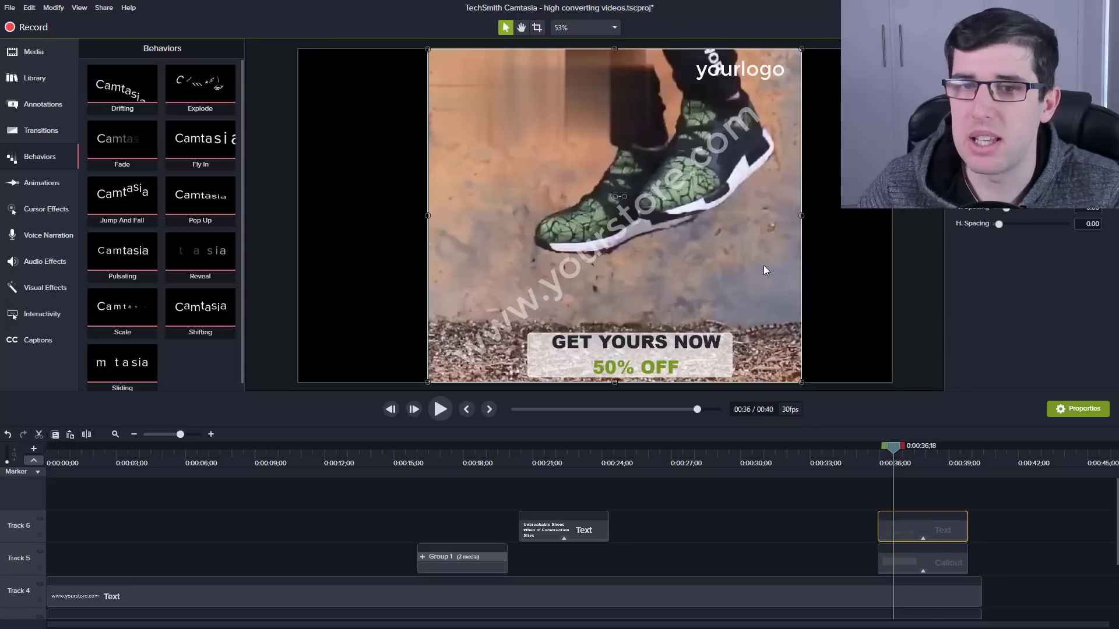
pyautogui.moveTo(627, 340); pyautogui.dragTo(615, 342)
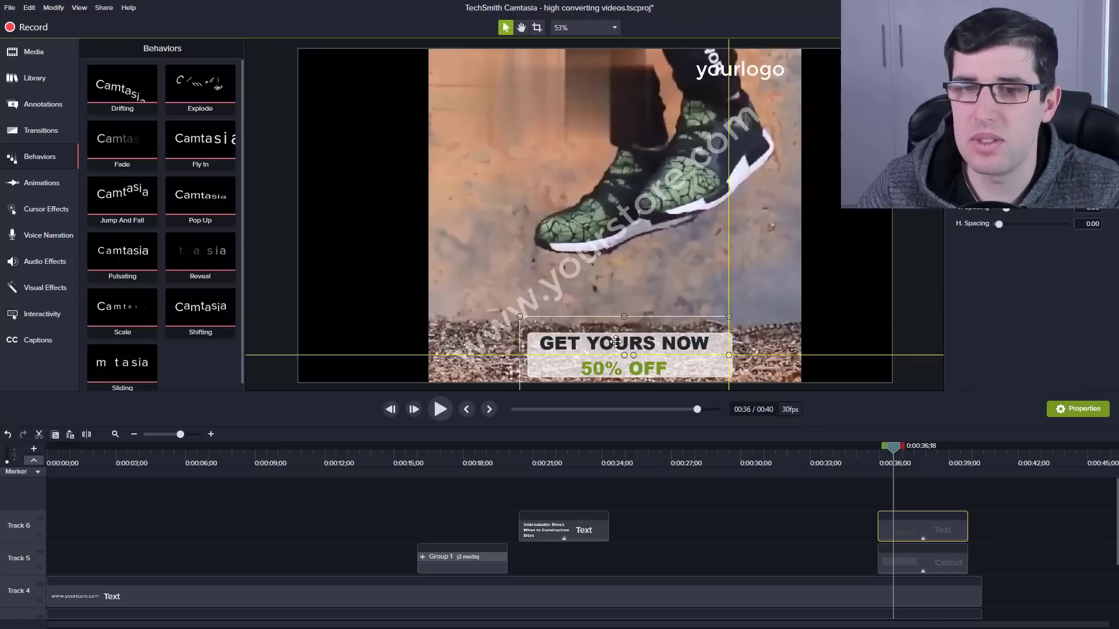
pyautogui.click(699, 292)
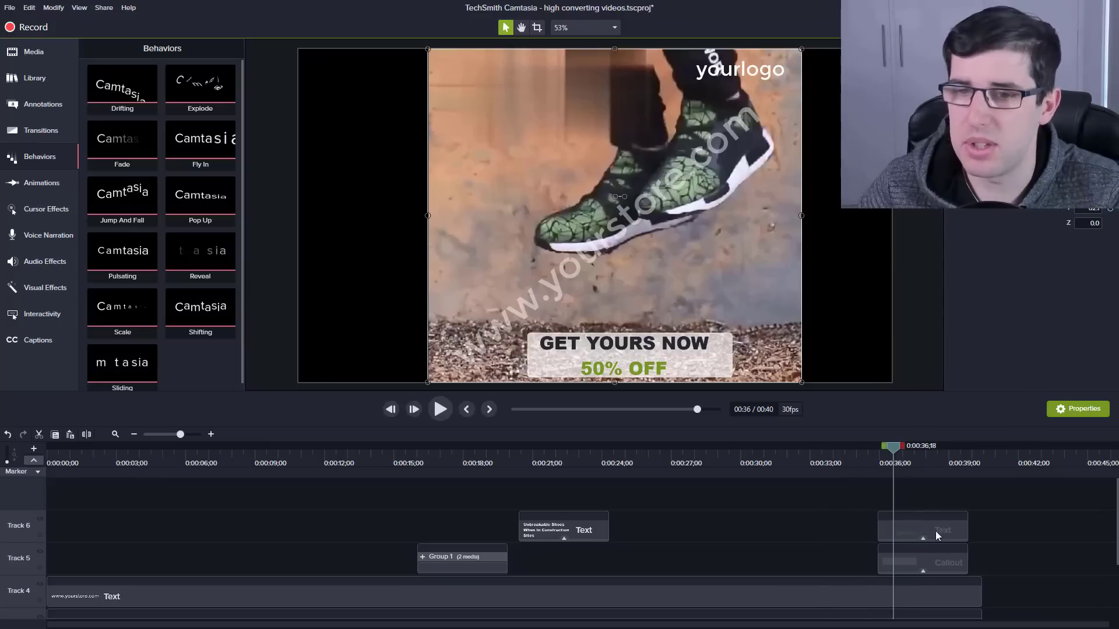
# Shorten the third slogan's text and callout clips together to about half length, then paste copies of both at 0:00:38;05
pyautogui.moveTo(995, 513); pyautogui.dragTo(903, 562)
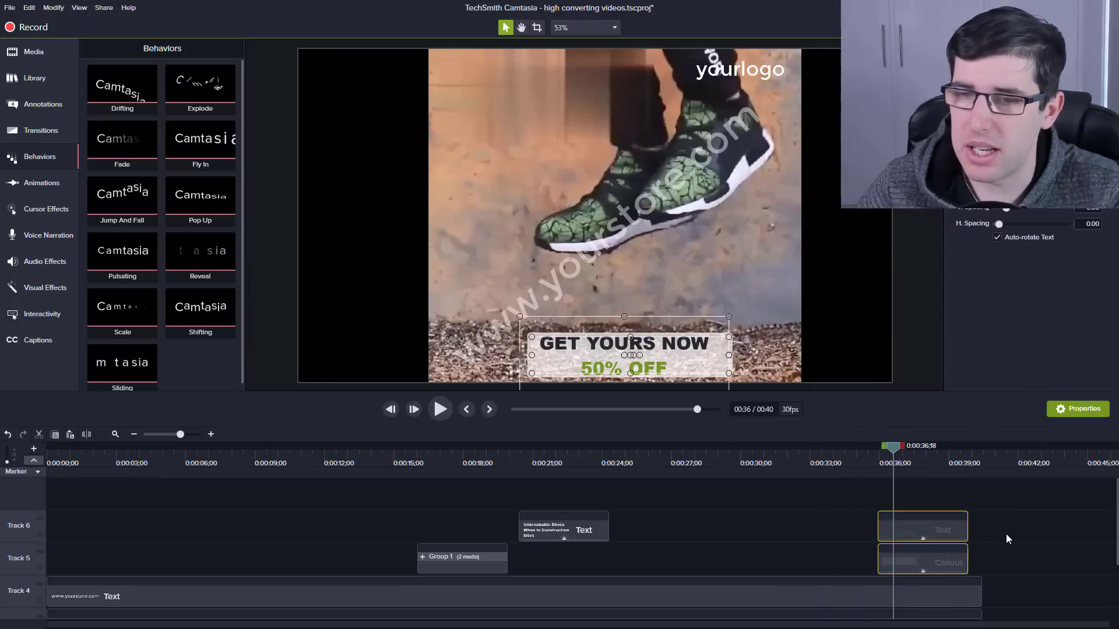
pyautogui.moveTo(967, 532); pyautogui.dragTo(927, 533)
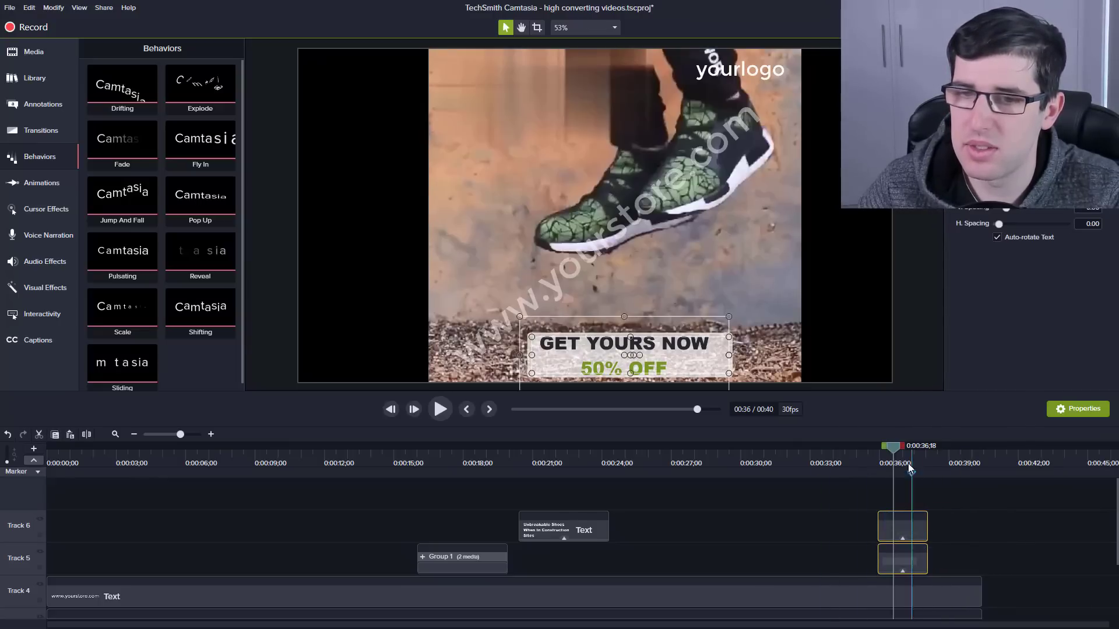
pyautogui.moveTo(882, 448); pyautogui.dragTo(929, 461)
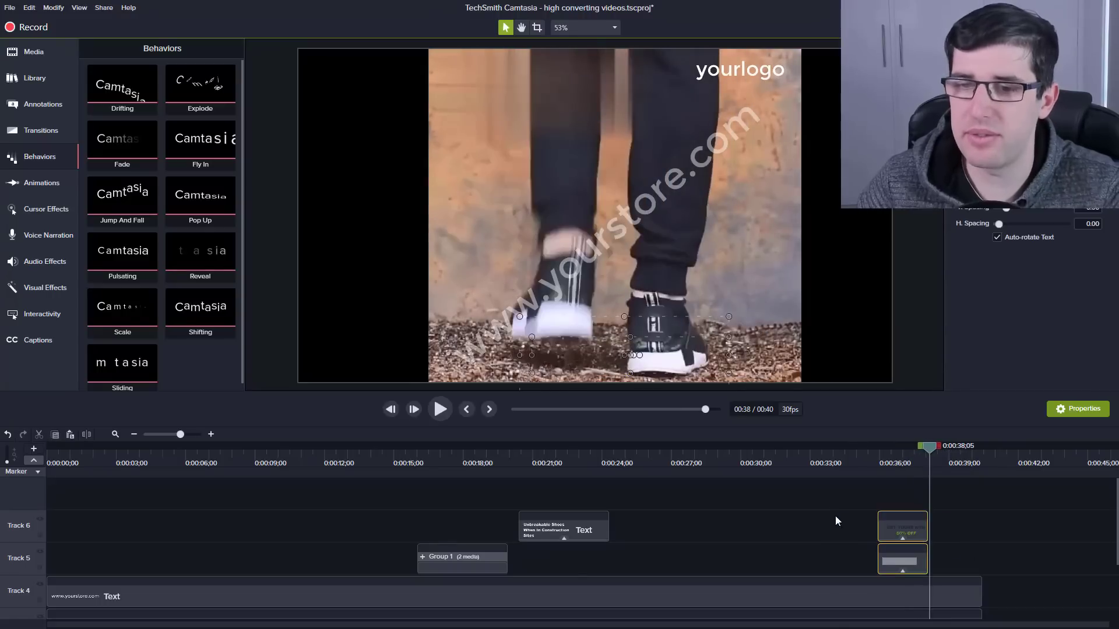
pyautogui.hotkey('ctrl', 'c')
pyautogui.hotkey('ctrl', 'v')
# Replace the last copied slogan's text with "SHOP NOW AT yourstore.com" on two lines and recolour "yourstore.com" green
pyautogui.click(940, 448)
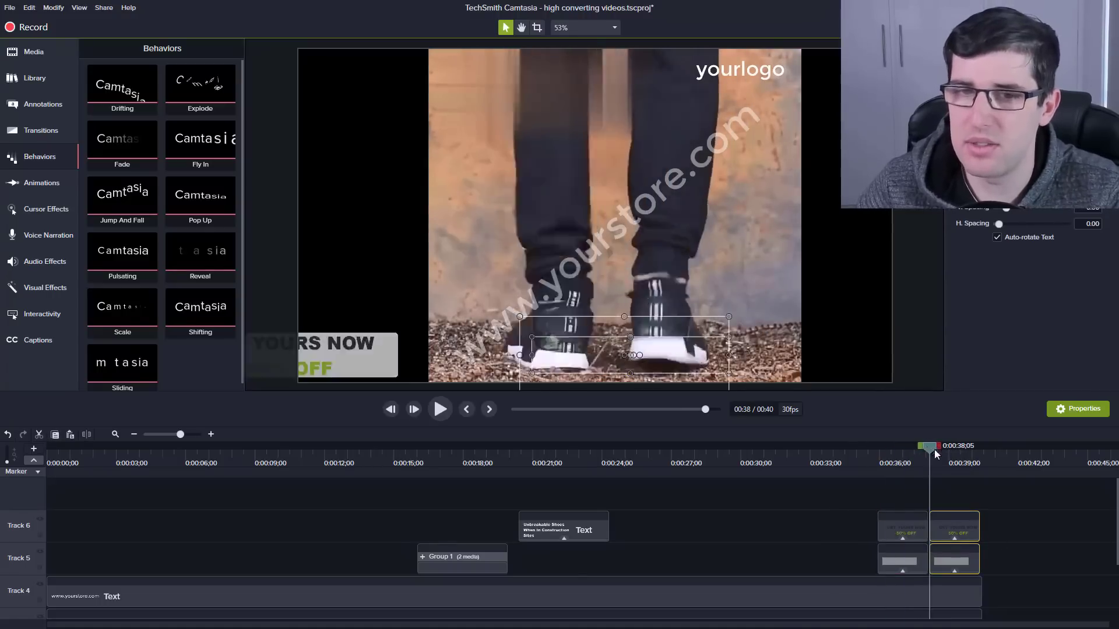
pyautogui.doubleClick(698, 362)
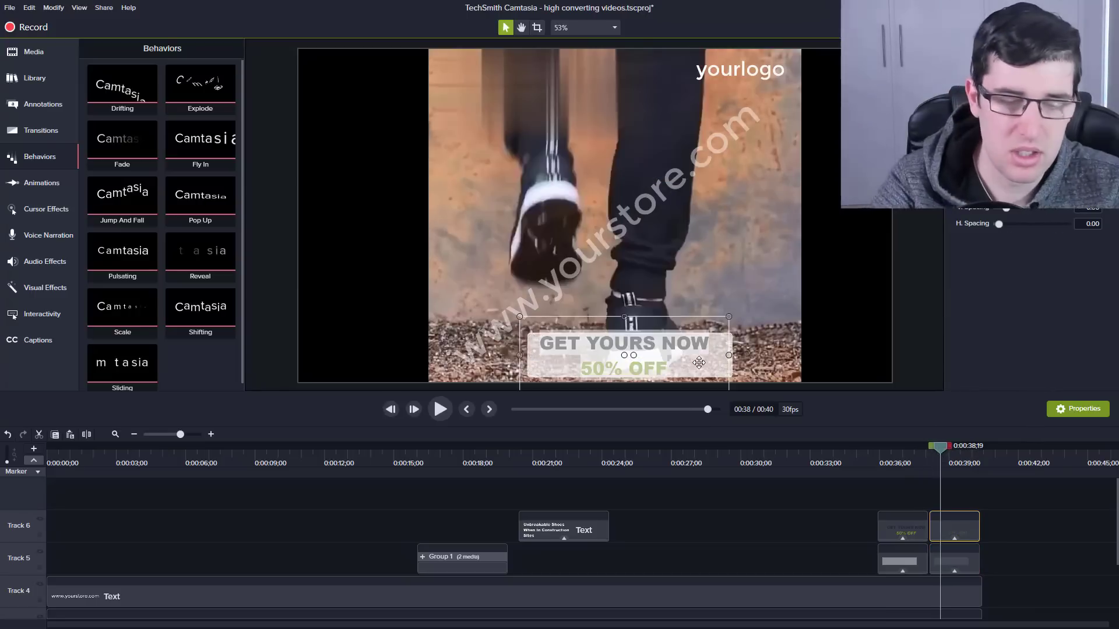
pyautogui.write('shop')
pyautogui.press('BackSpace')
pyautogui.press('BackSpace')
pyautogui.press('BackSpace')
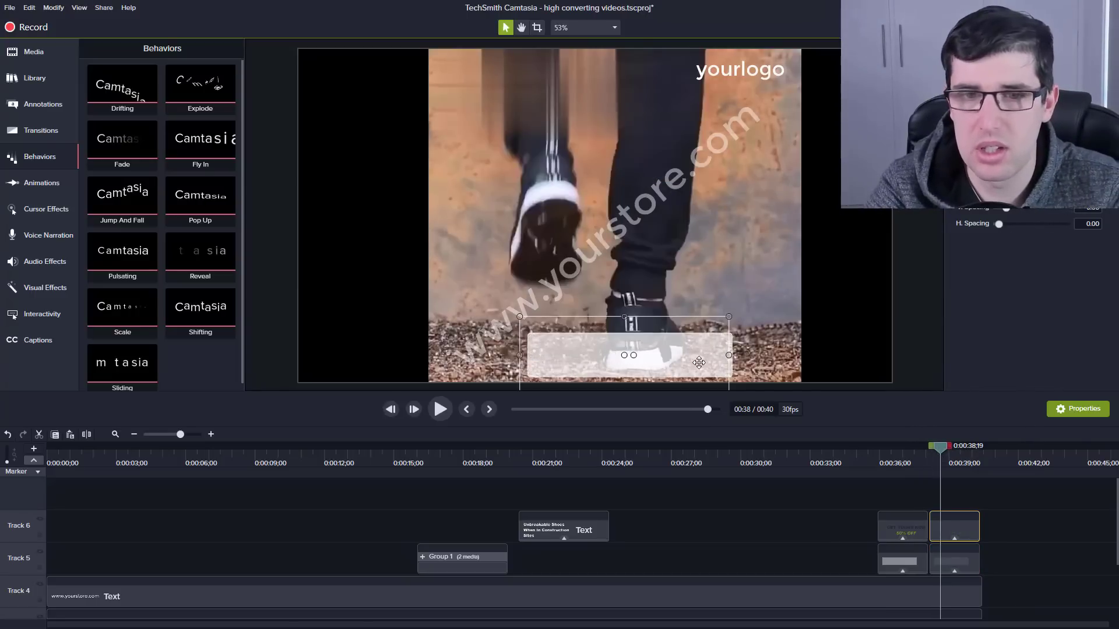
pyautogui.write('SHOP NOW A')
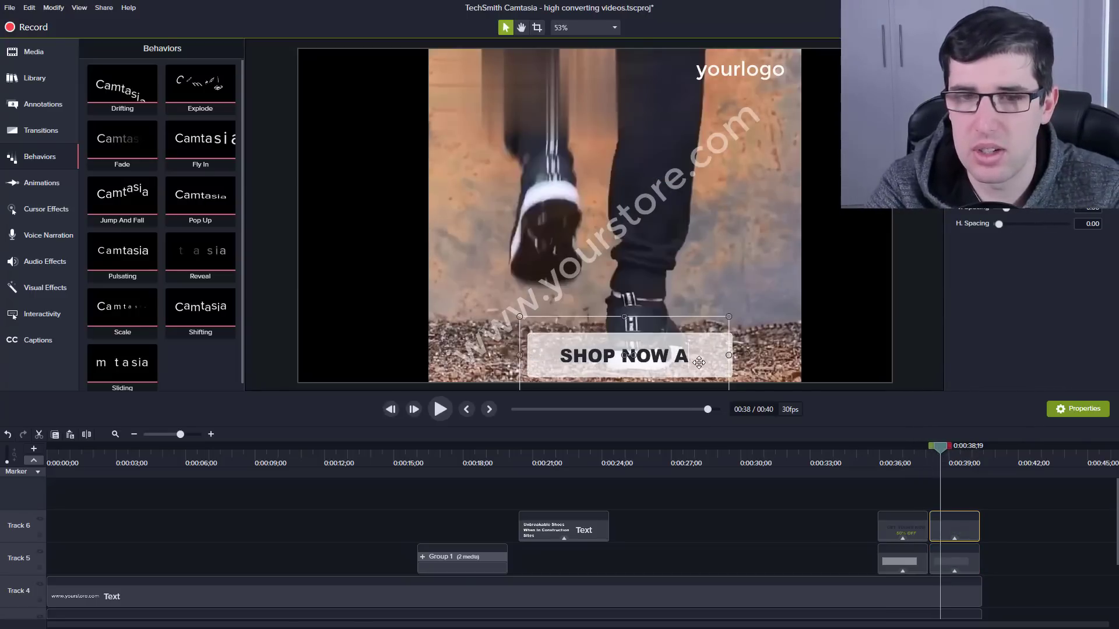
pyautogui.write('T WWW')
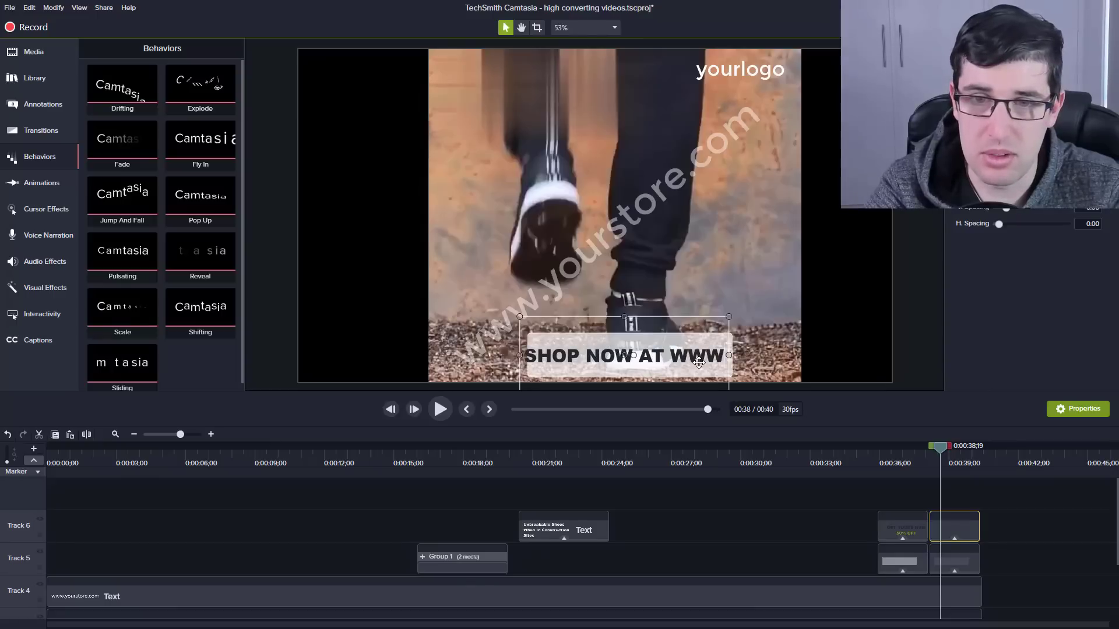
pyautogui.press('BackSpace')
pyautogui.press('BackSpace')
pyautogui.press('BackSpace')
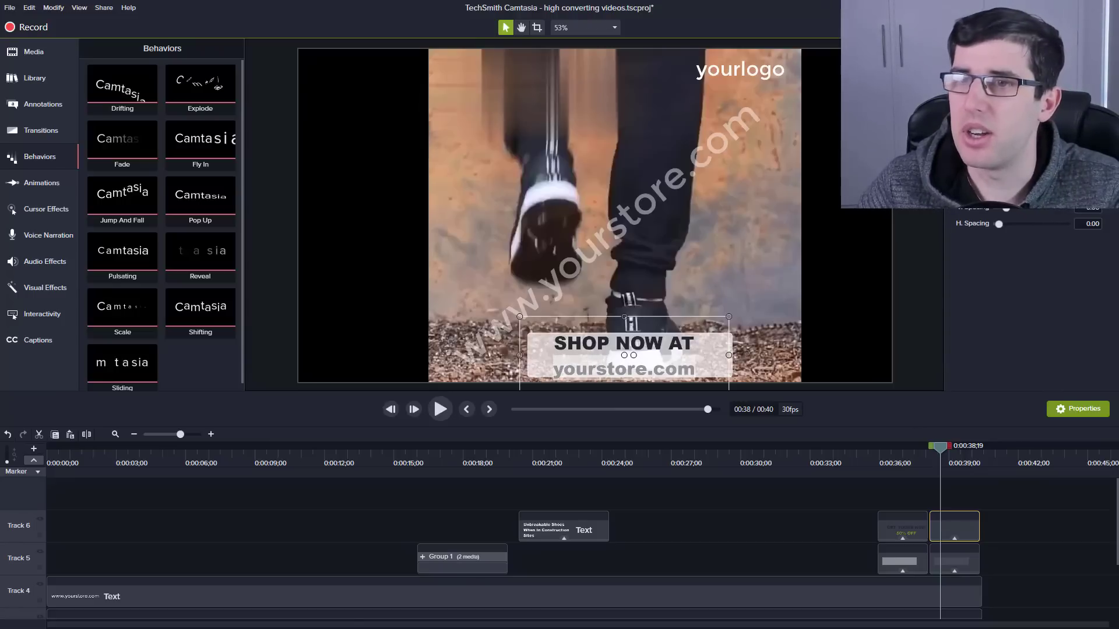
pyautogui.click(853, 513)
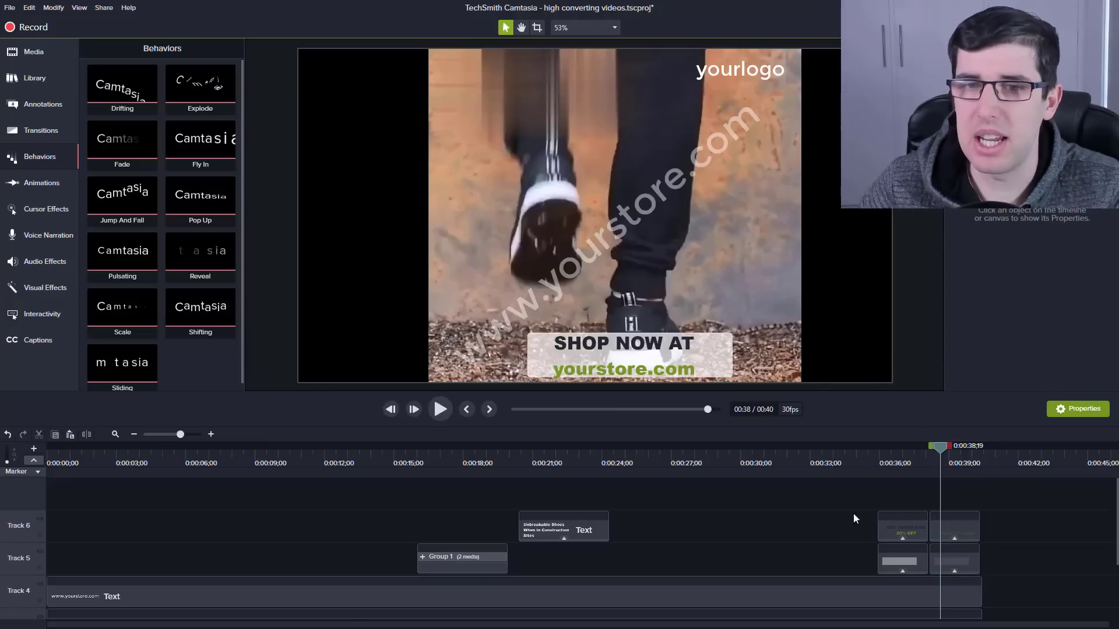
# Return the playhead to the second slogan at 0:00:22;20 to review it
pyautogui.moveTo(938, 446); pyautogui.dragTo(569, 512)
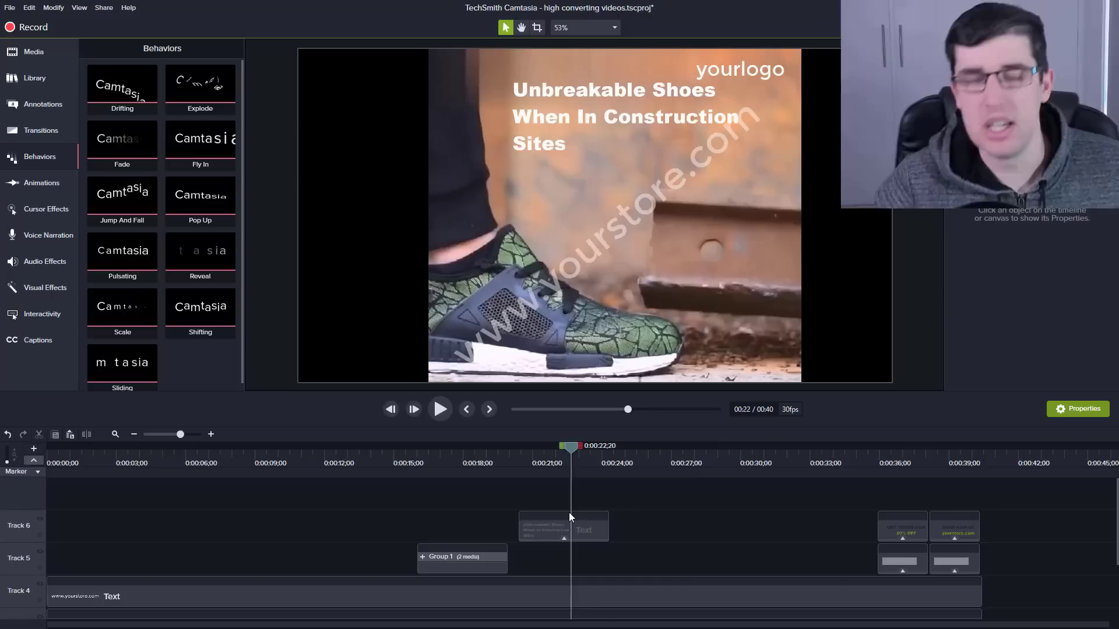
# Examine the video's opening seconds around 0:00:03;01 and look over all the tracks on the timeline
pyautogui.moveTo(568, 512); pyautogui.dragTo(135, 510)
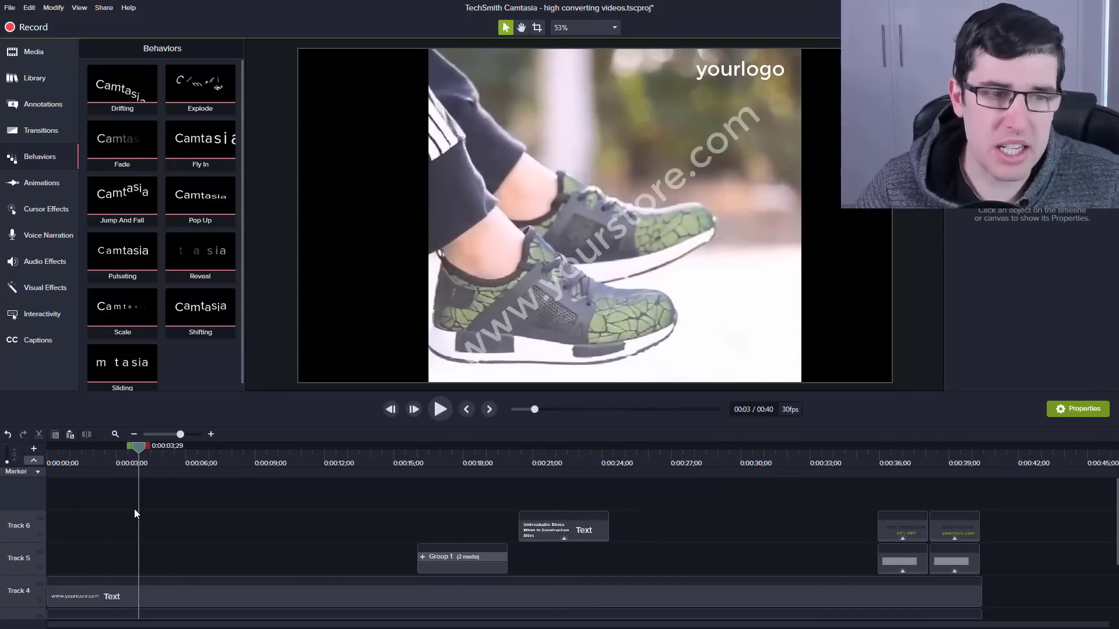
pyautogui.moveTo(141, 446); pyautogui.dragTo(117, 450)
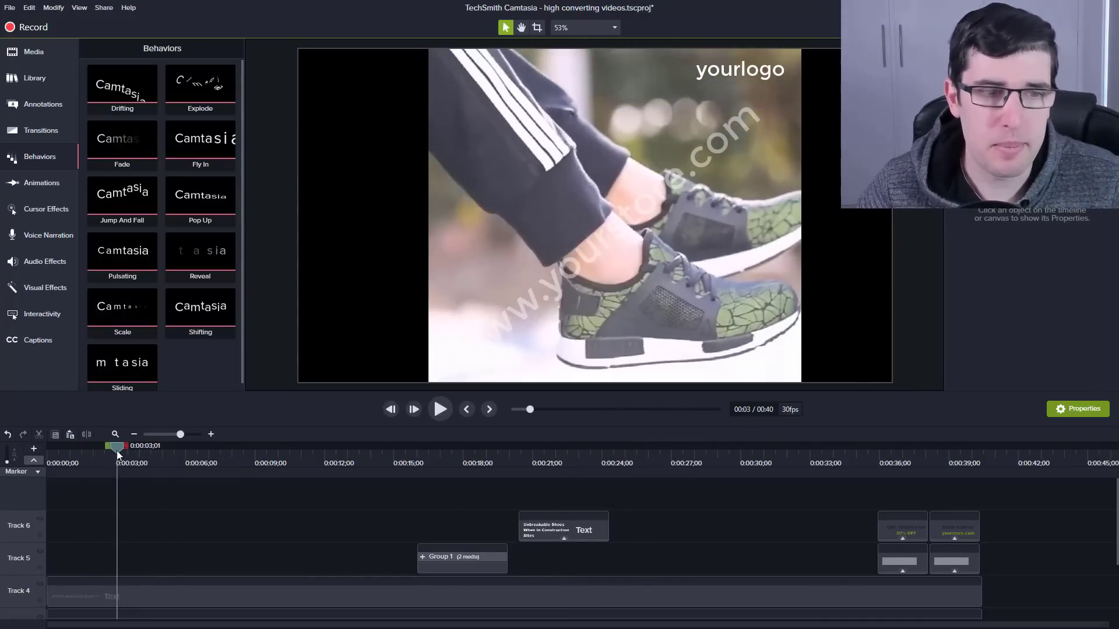
pyautogui.scroll(-3, 751, 544)
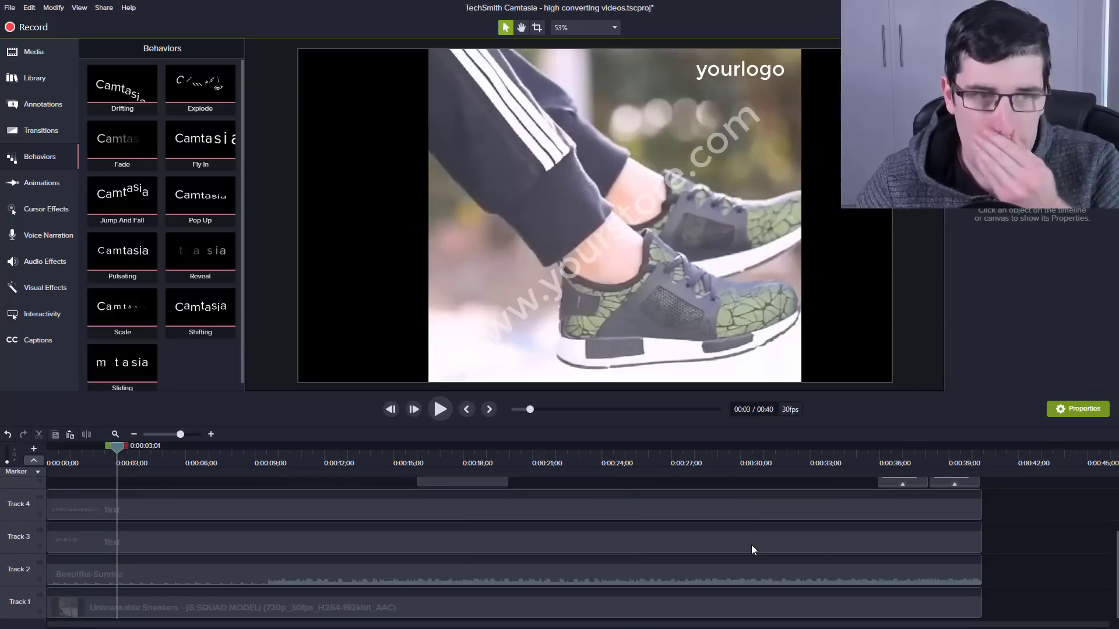
pyautogui.scroll(2, 750, 544)
pyautogui.scroll(-2, 750, 544)
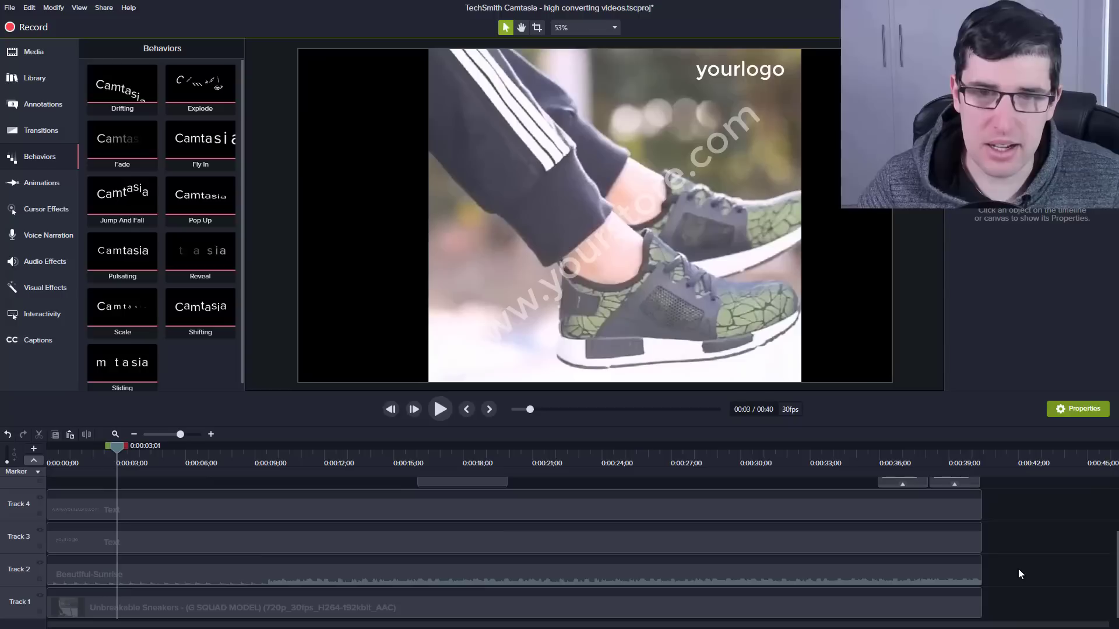
pyautogui.scroll(2, 1019, 574)
pyautogui.scroll(-2, 1018, 573)
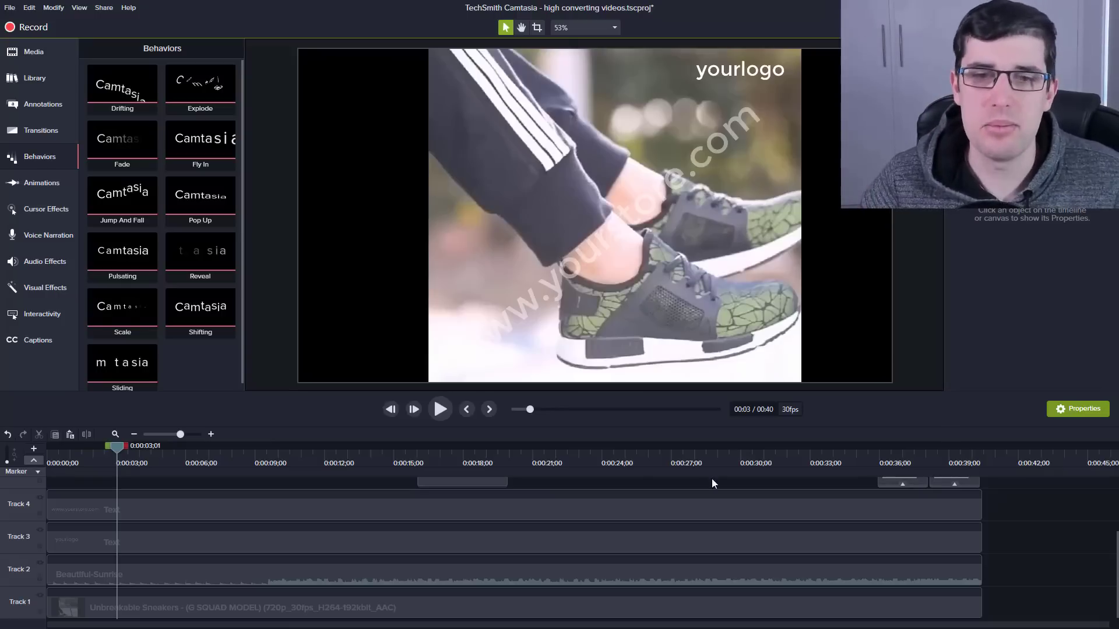
pyautogui.rightClick(864, 551)
pyautogui.press('Escape')
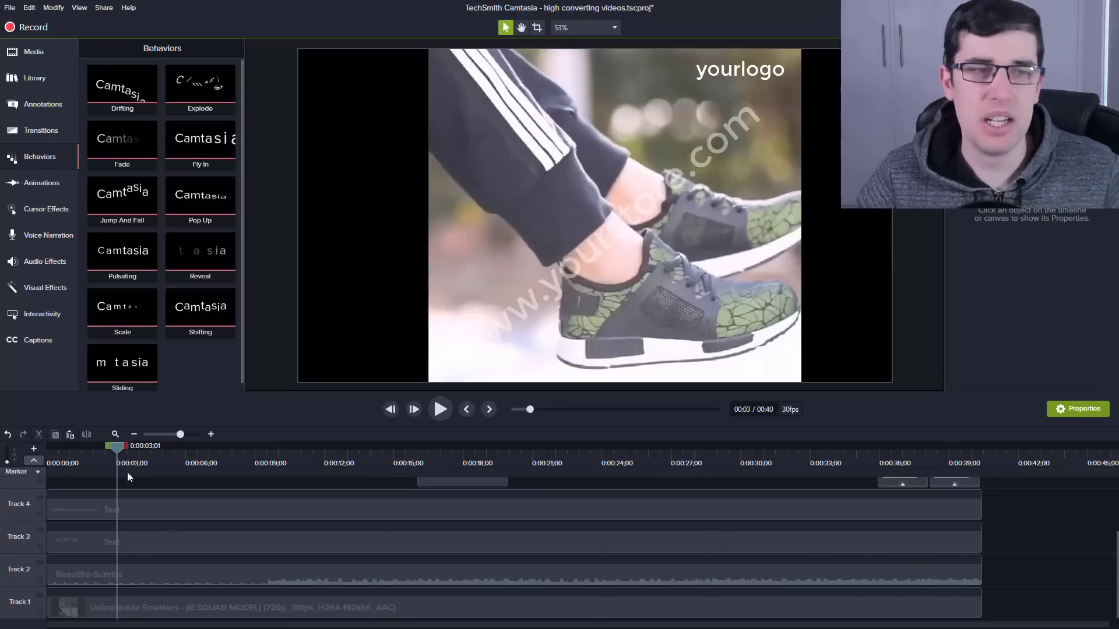
# Split the sneaker video clip on Track 1 at 0:00:05;15 and delete the part before the split
pyautogui.moveTo(118, 445); pyautogui.dragTo(176, 477)
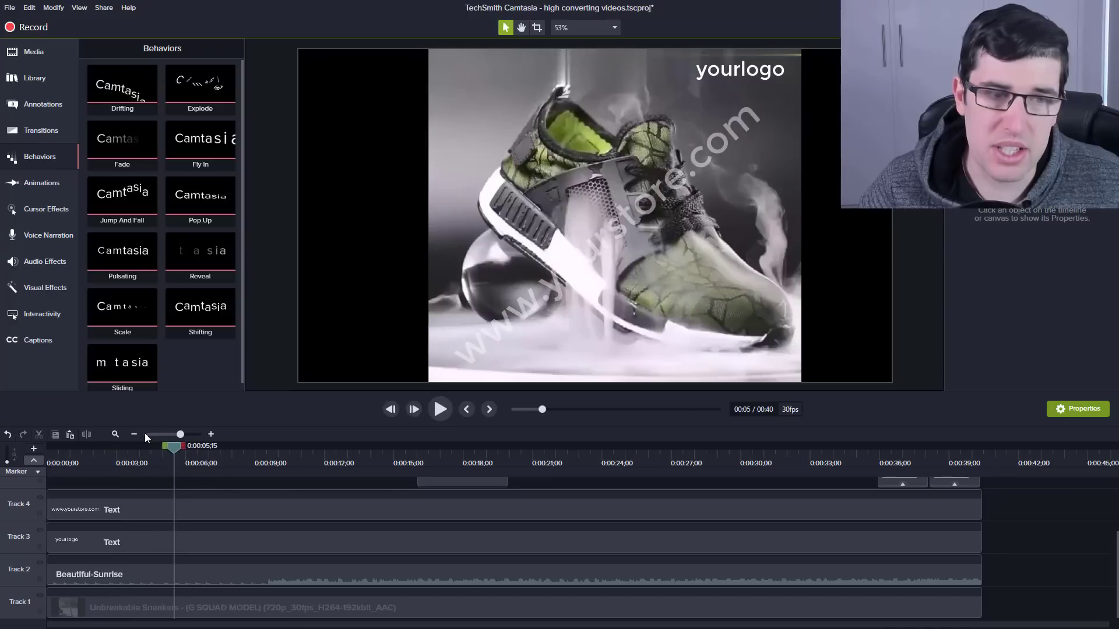
pyautogui.click(182, 609)
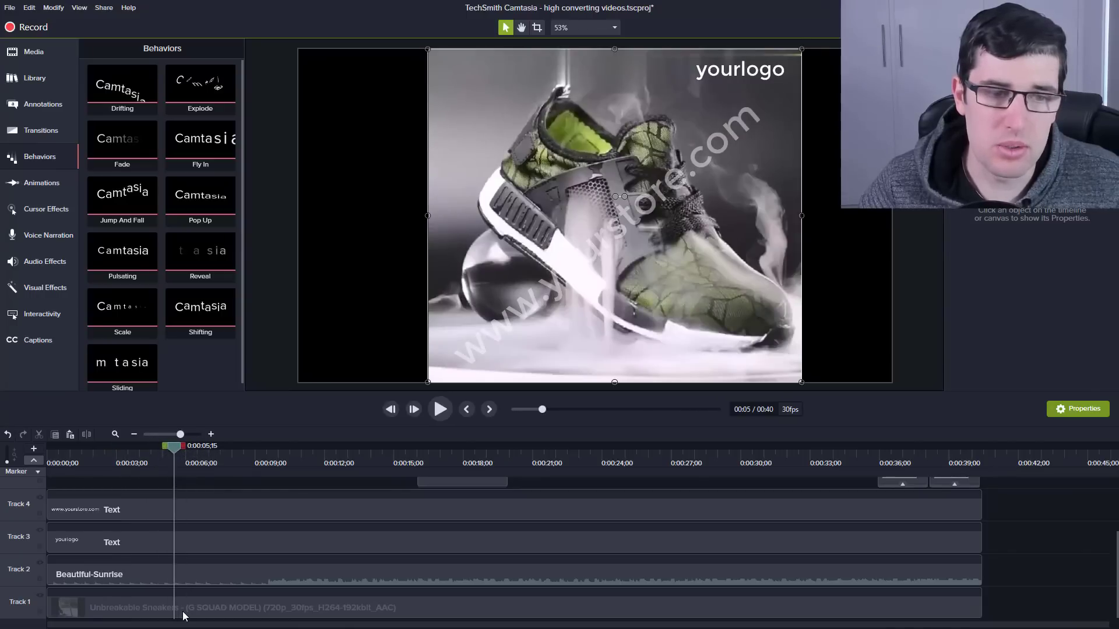
pyautogui.press('s')
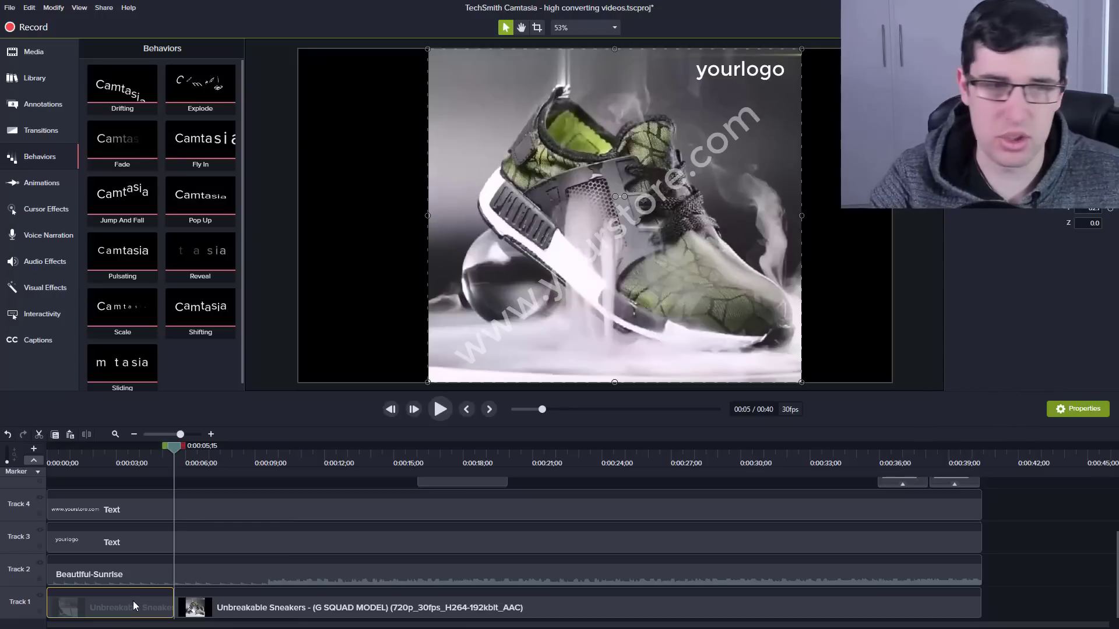
pyautogui.press('Delete')
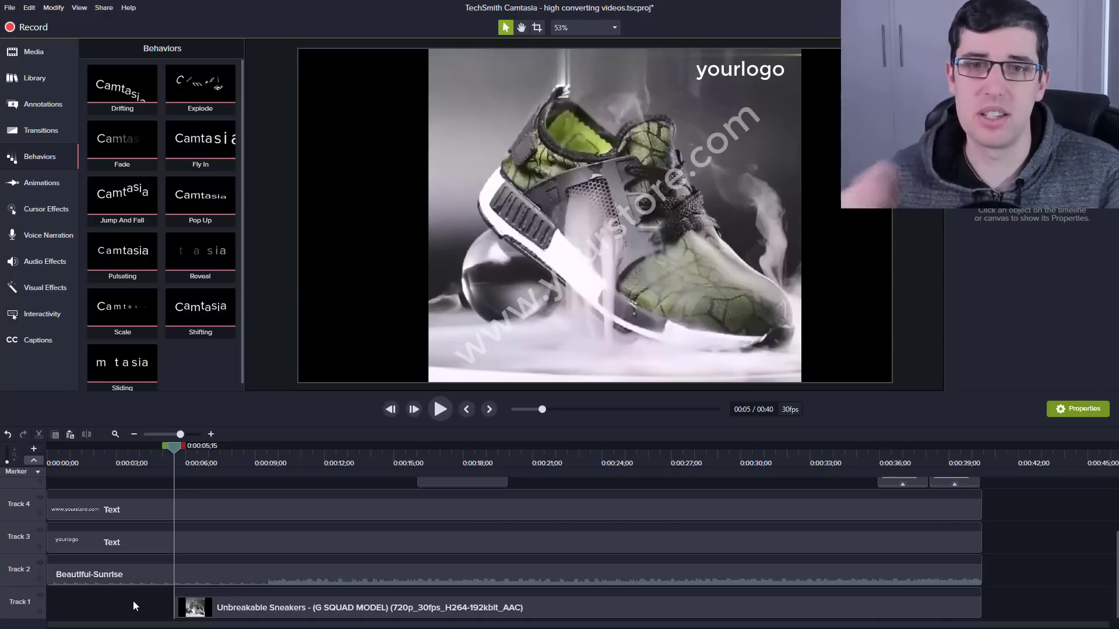
# Scrub through the rest of the video to the closing shop-now call to action at 0:00:39;10
pyautogui.moveTo(173, 450); pyautogui.dragTo(518, 502)
pyautogui.moveTo(759, 513); pyautogui.dragTo(955, 495)
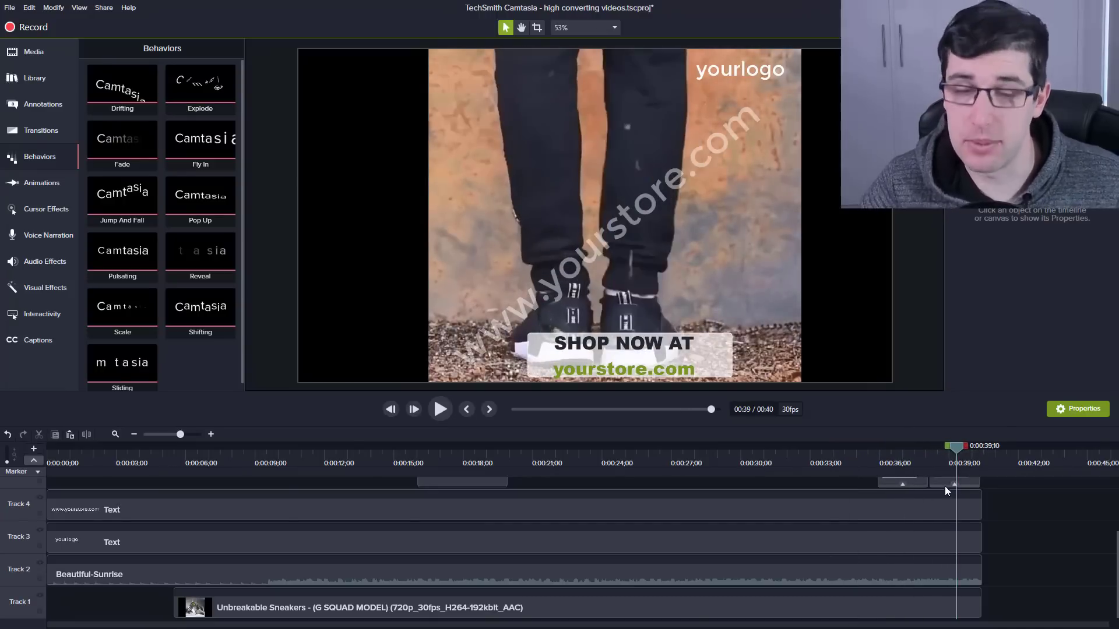